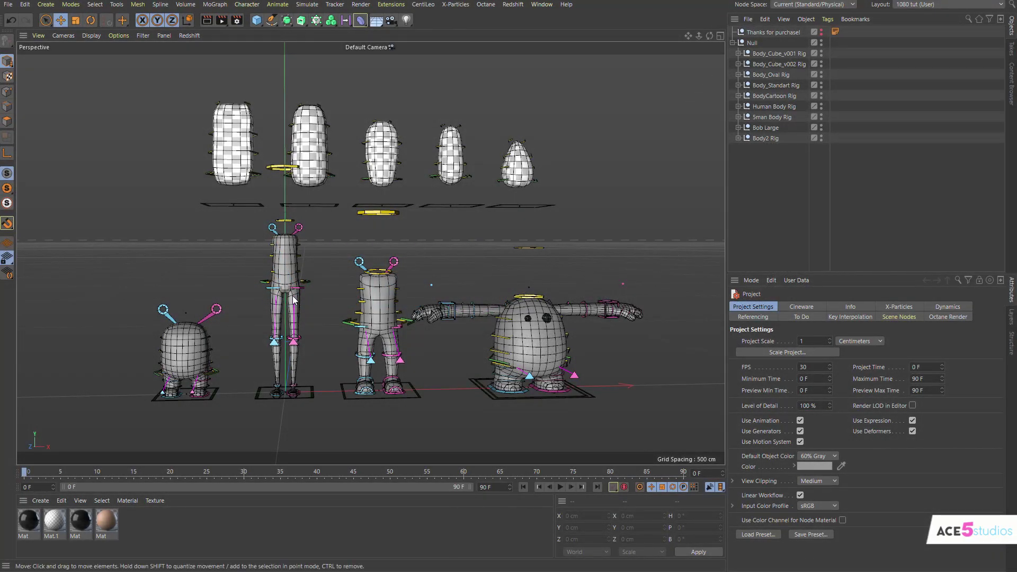
# Try moving a control of the Human Body Rig and undo the move
pyautogui.keyDown('alt'); pyautogui.moveTo(386, 335); pyautogui.dragTo(264, 422); pyautogui.keyUp('alt')
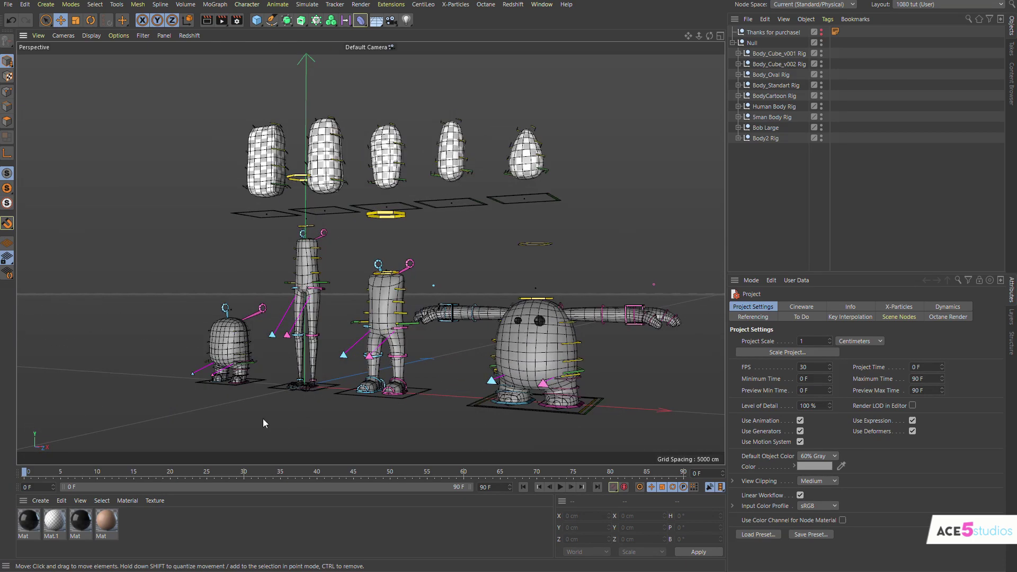
pyautogui.click(322, 282)
pyautogui.moveTo(295, 326)
pyautogui.mouseDown()
pyautogui.moveTo(312, 348)
pyautogui.moveTo(305, 336)
pyautogui.mouseUp()
pyautogui.hotkey('ctrl', 'z')
# Locate the arm control inside the Bob Large rig's hierarchy and delete the Bob Hands group under Top Spine
pyautogui.keyDown('alt'); pyautogui.moveTo(390, 159); pyautogui.dragTo(366, 203); pyautogui.keyUp('alt')
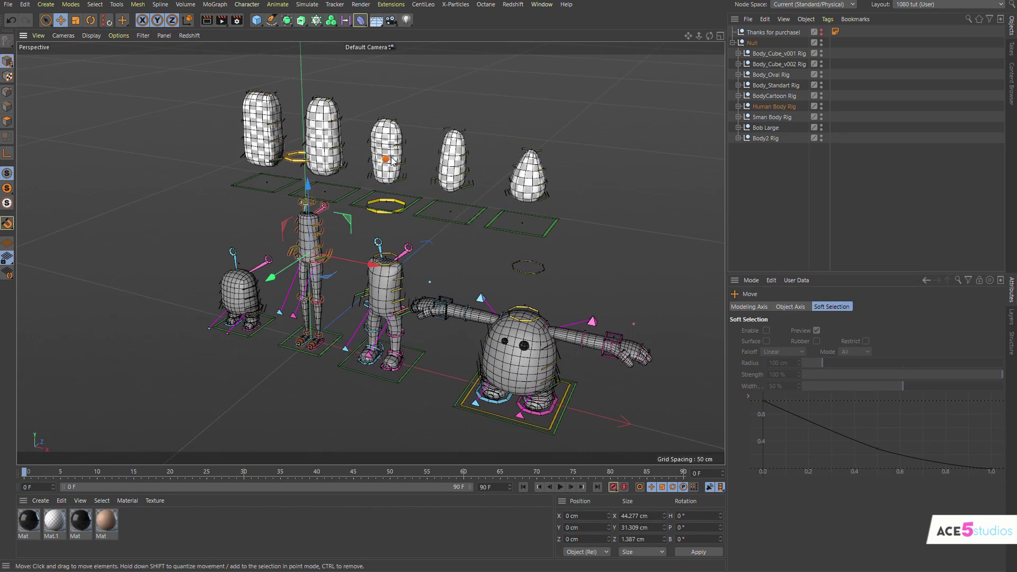
pyautogui.keyDown('alt'); pyautogui.moveTo(382, 160); pyautogui.dragTo(421, 158, button='right'); pyautogui.keyUp('alt')
pyautogui.keyDown('alt'); pyautogui.moveTo(421, 158); pyautogui.dragTo(658, 239); pyautogui.keyUp('alt')
pyautogui.keyDown('alt'); pyautogui.moveTo(467, 239); pyautogui.dragTo(568, 285); pyautogui.keyUp('alt')
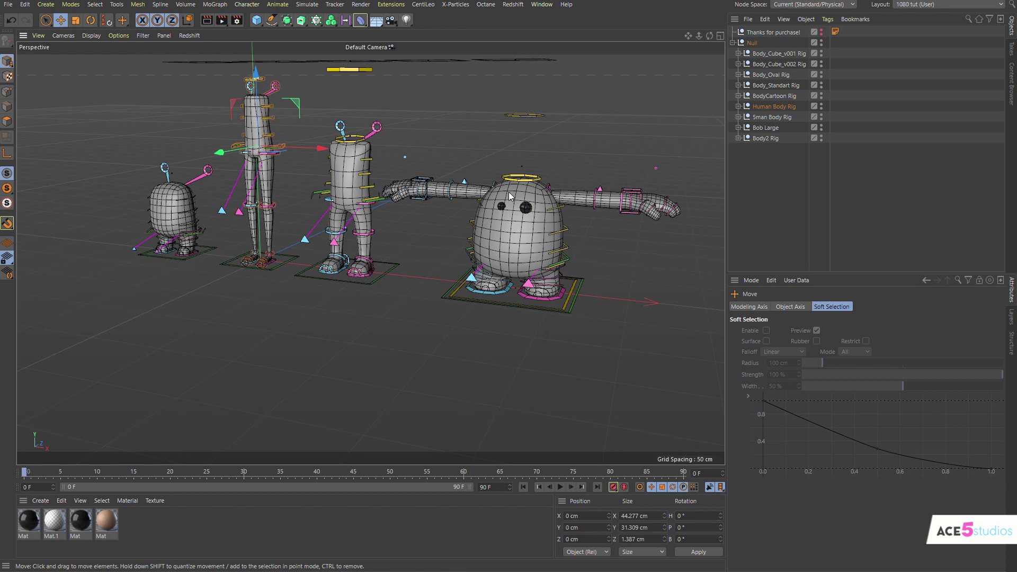
pyautogui.click(550, 187)
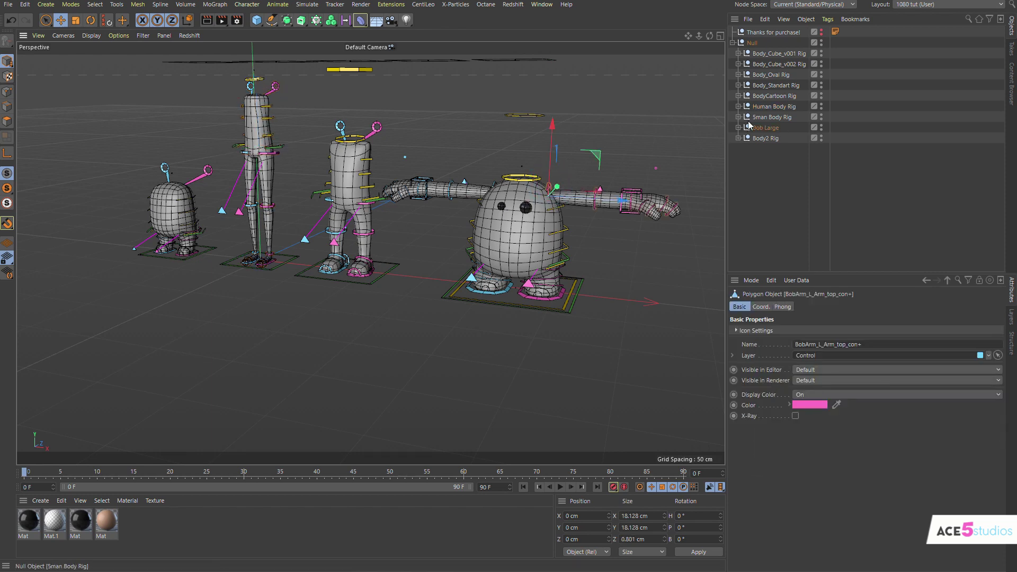
pyautogui.press('o')
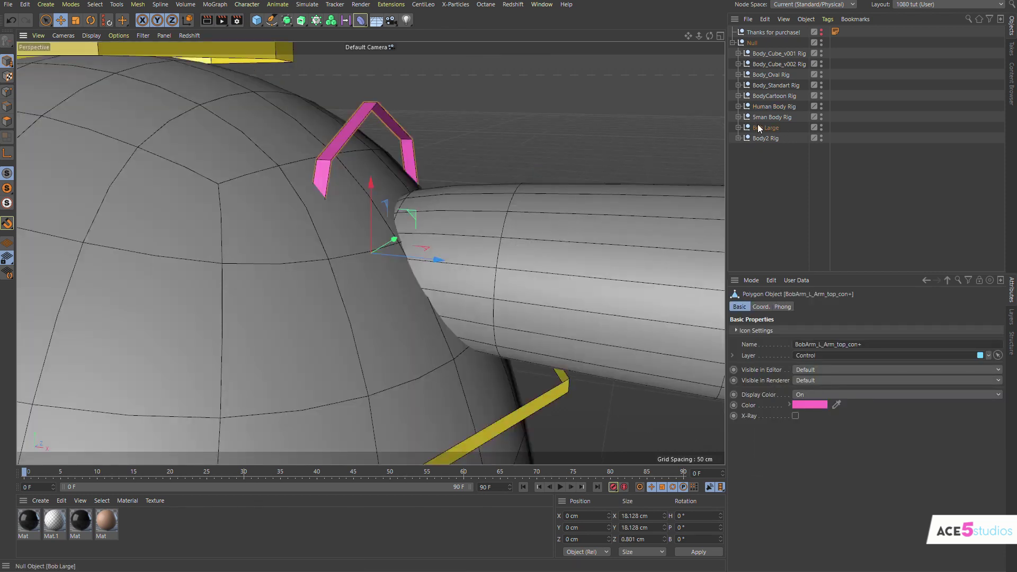
pyautogui.press('s')
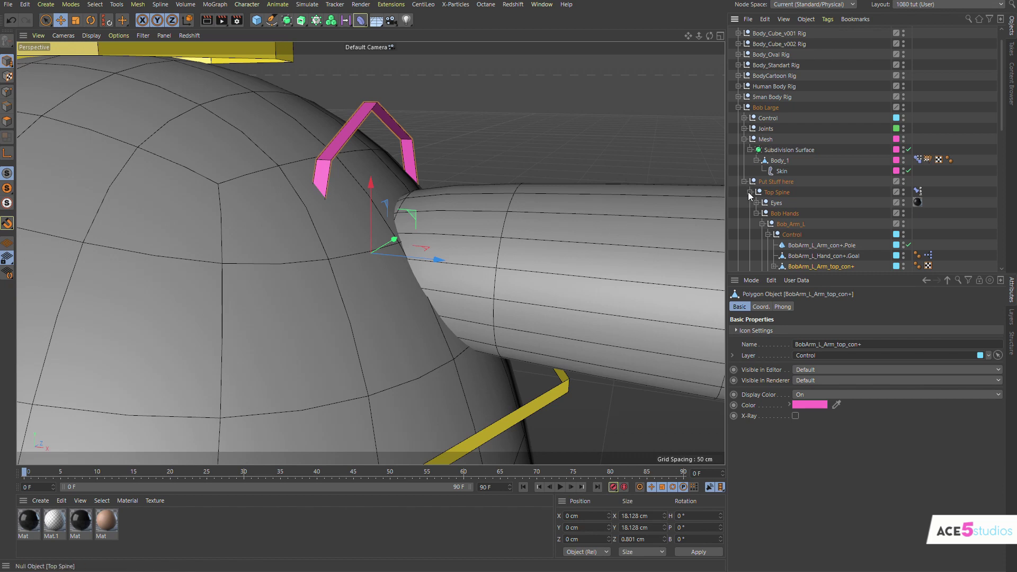
pyautogui.click(756, 213)
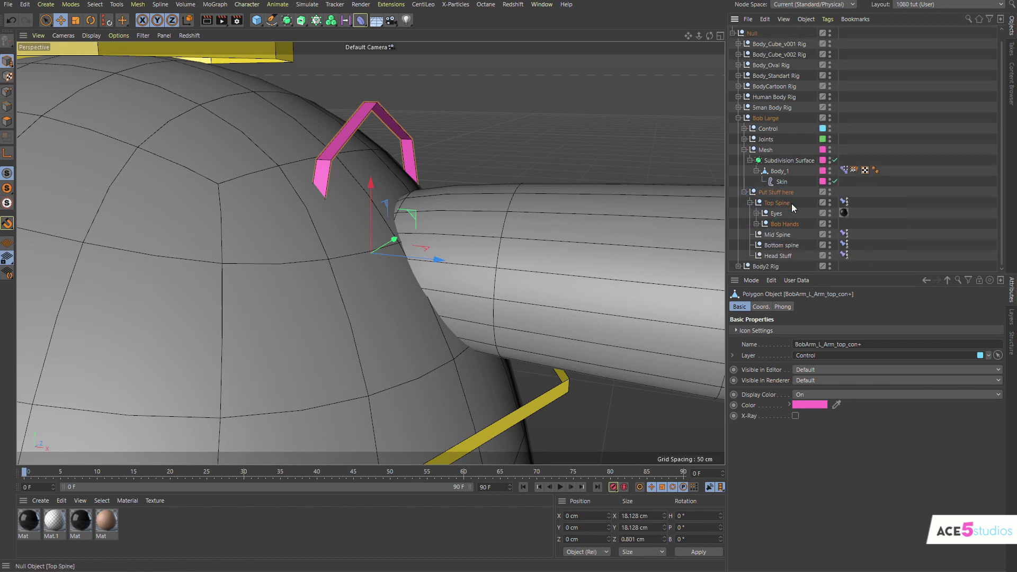
pyautogui.click(775, 224)
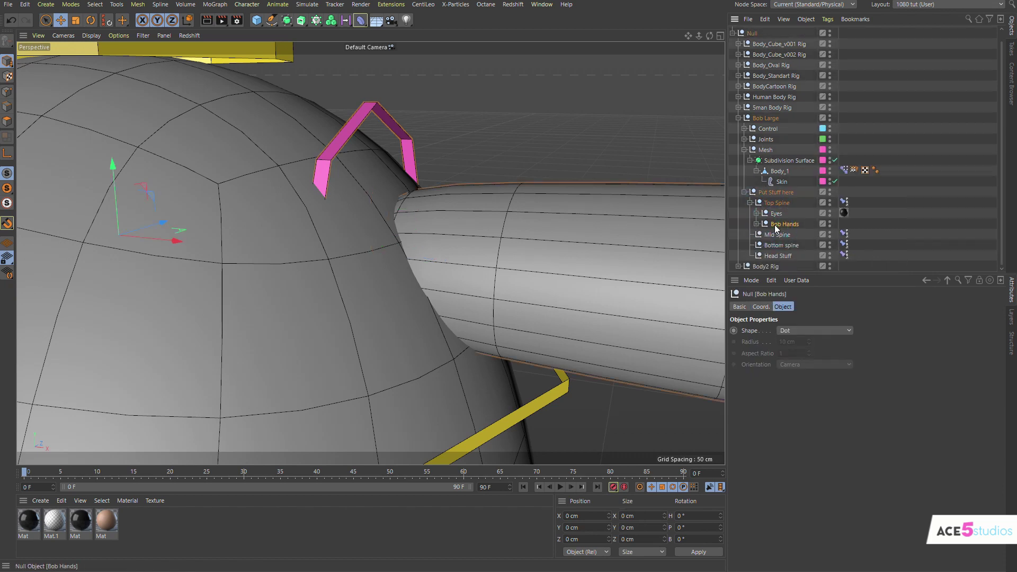
pyautogui.press('Delete')
# Delete the Eyes group from Top Spine in the Bob Large rig and collapse the rig's hierarchy
pyautogui.scroll(-10, 283, 236)
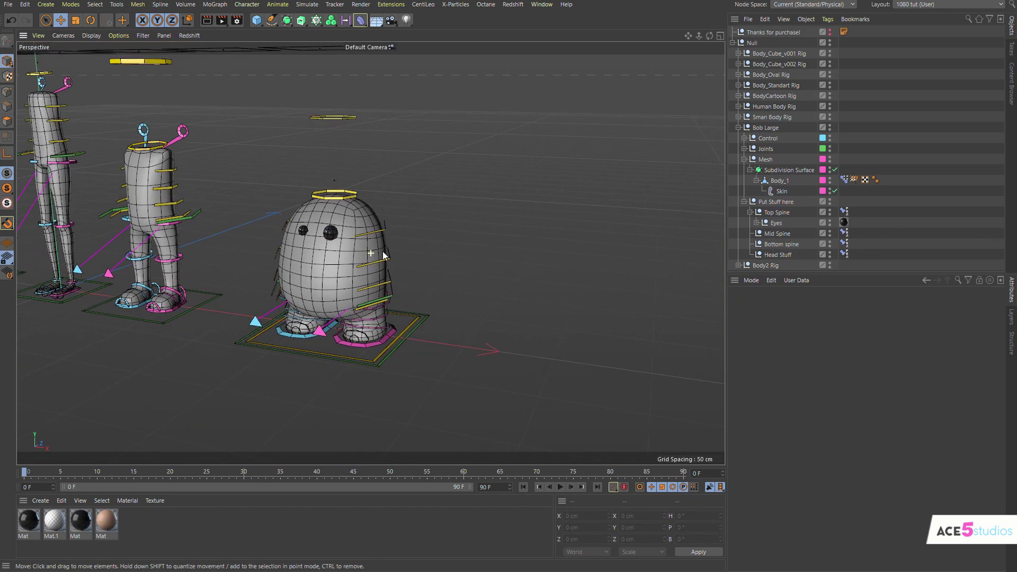
pyautogui.moveTo(542, 231)
pyautogui.keyDown('alt'); pyautogui.mouseDown()
pyautogui.moveTo(563, 235)
pyautogui.moveTo(551, 237)
pyautogui.mouseUp(); pyautogui.keyUp('alt')
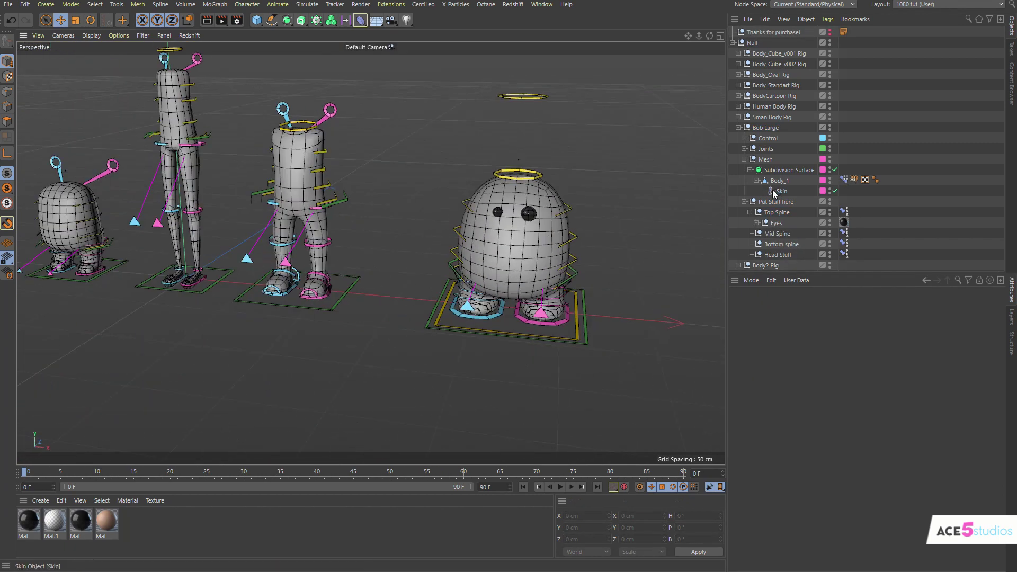
pyautogui.click(777, 223)
pyautogui.press('Delete')
pyautogui.keyDown('alt'); pyautogui.moveTo(533, 192); pyautogui.dragTo(612, 320); pyautogui.keyUp('alt')
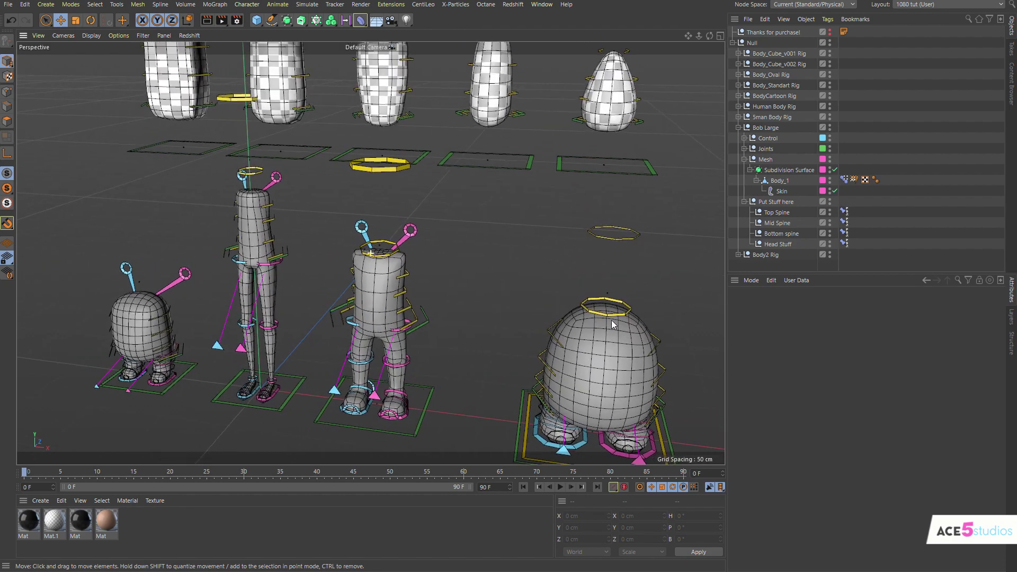
pyautogui.keyDown('alt'); pyautogui.moveTo(386, 292); pyautogui.dragTo(408, 233); pyautogui.keyUp('alt')
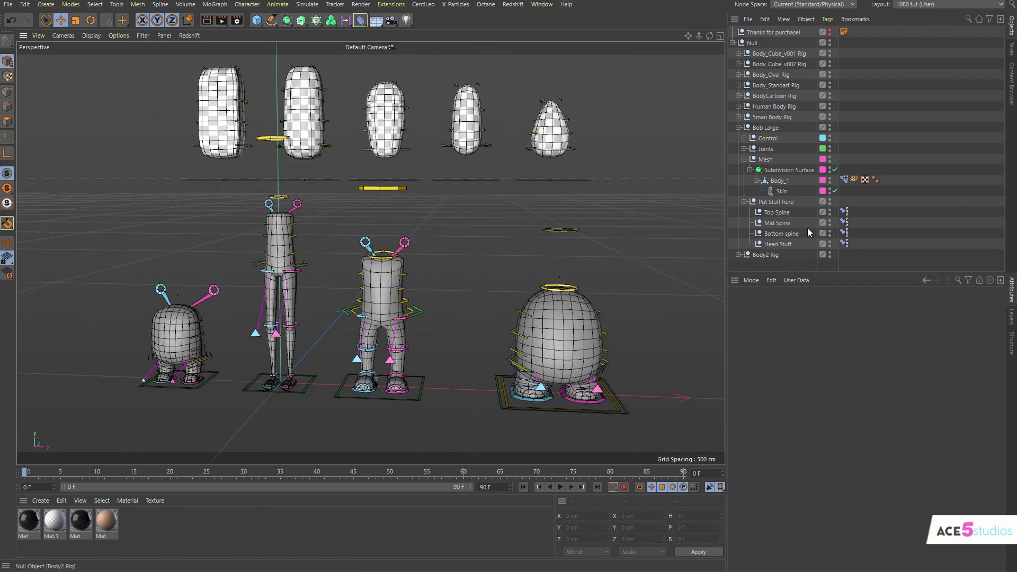
pyautogui.click(740, 128)
# Try posing the Body_Standart Rig by transforming one of its ring-shaped spine controls
pyautogui.keyDown('alt'); pyautogui.moveTo(486, 150); pyautogui.dragTo(422, 179); pyautogui.keyUp('alt')
pyautogui.keyDown('alt'); pyautogui.moveTo(422, 179); pyautogui.dragTo(525, 120, button='right'); pyautogui.keyUp('alt')
pyautogui.click(525, 124)
pyautogui.keyDown('alt'); pyautogui.moveTo(526, 124); pyautogui.dragTo(413, 127); pyautogui.keyUp('alt')
pyautogui.press('r')
pyautogui.moveTo(492, 174); pyautogui.dragTo(510, 311)
pyautogui.press('e')
pyautogui.press('t')
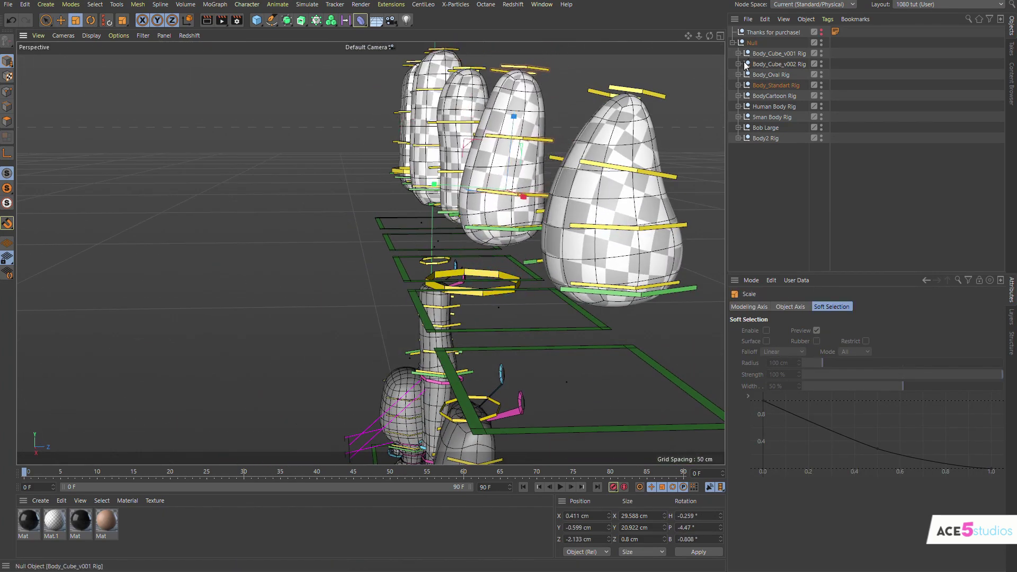
# Switch from Model mode to Object mode for handling the rig controls
pyautogui.moveTo(7, 62); pyautogui.dragTo(42, 100)
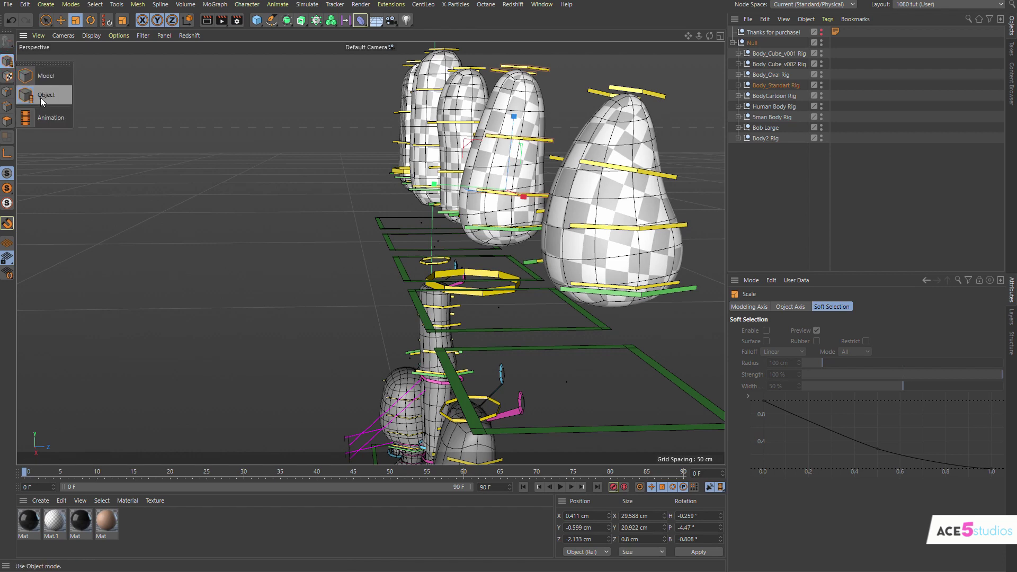
pyautogui.click(41, 99)
pyautogui.moveTo(243, 228); pyautogui.dragTo(275, 276)
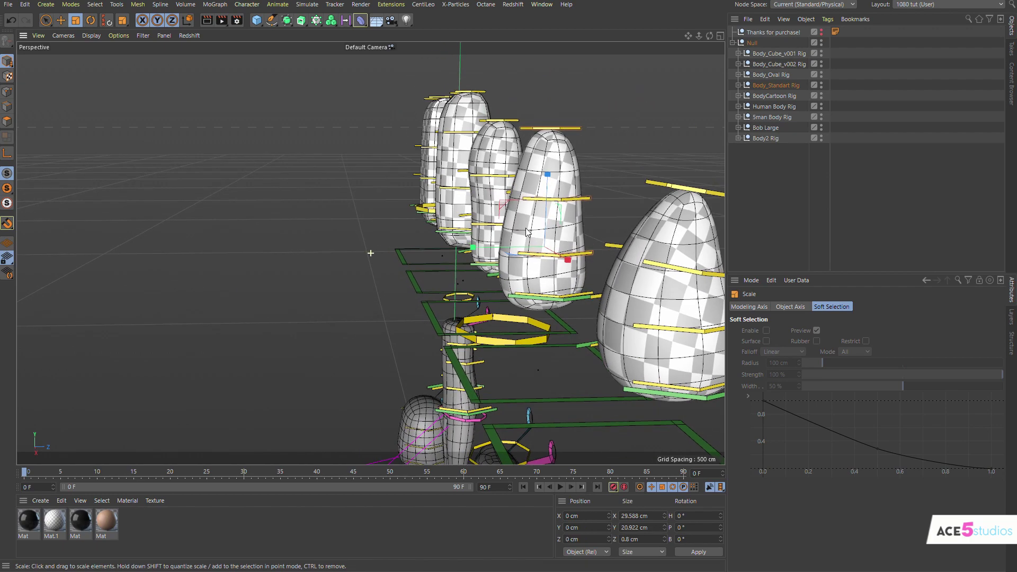
# Examine the structure of the Body_Standart Rig, including the attachment nulls in its Put Stuff Here group
pyautogui.keyDown('alt'); pyautogui.moveTo(527, 232); pyautogui.dragTo(611, 177); pyautogui.keyUp('alt')
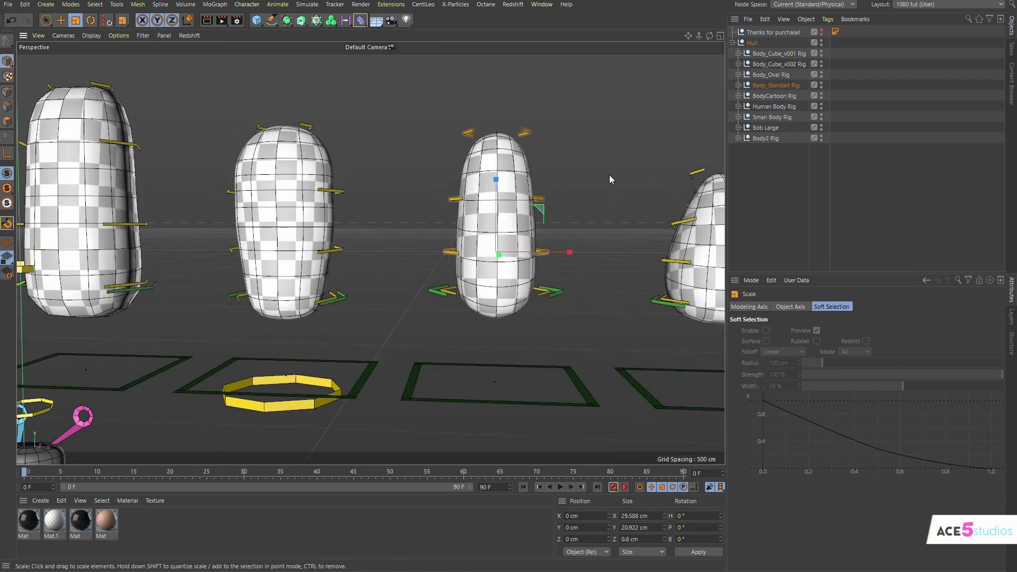
pyautogui.click(739, 85)
pyautogui.click(766, 129)
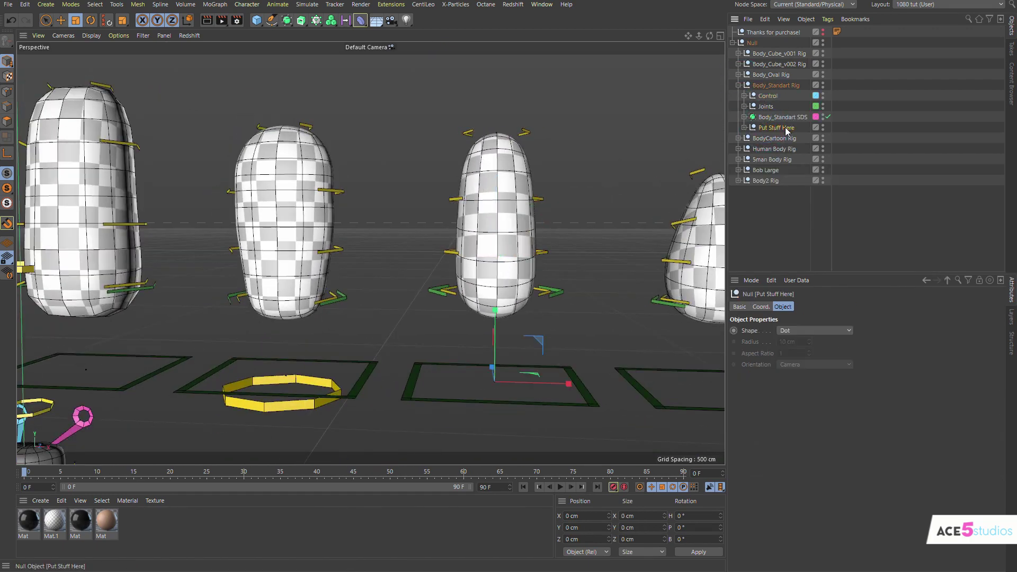
pyautogui.click(774, 86)
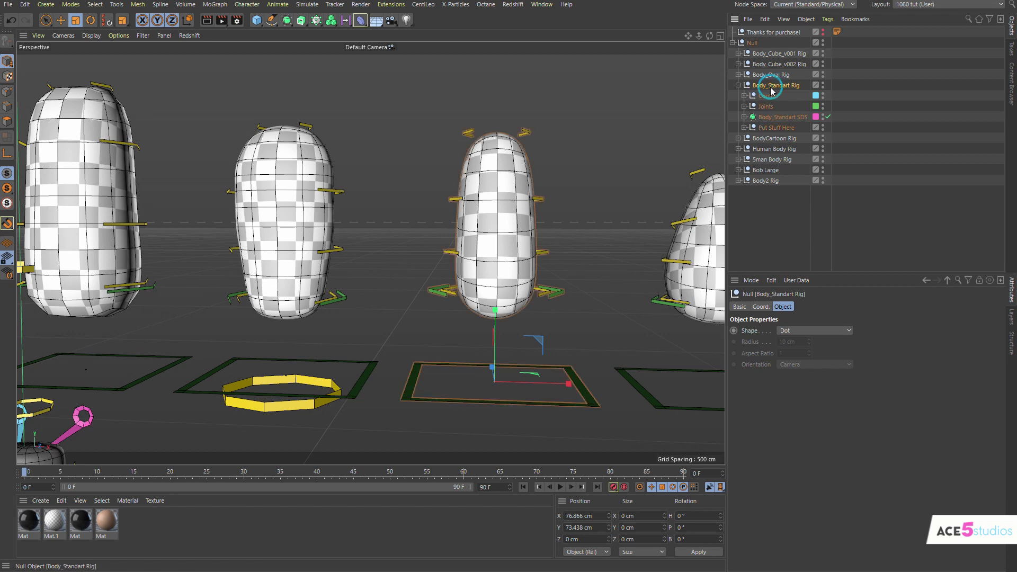
pyautogui.click(775, 127)
pyautogui.click(745, 128)
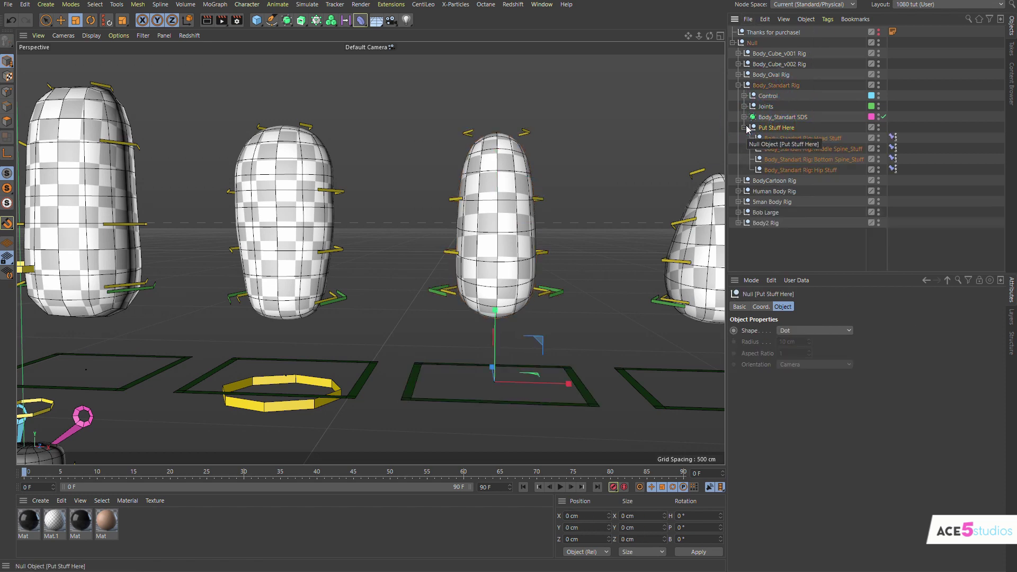
pyautogui.click(745, 128)
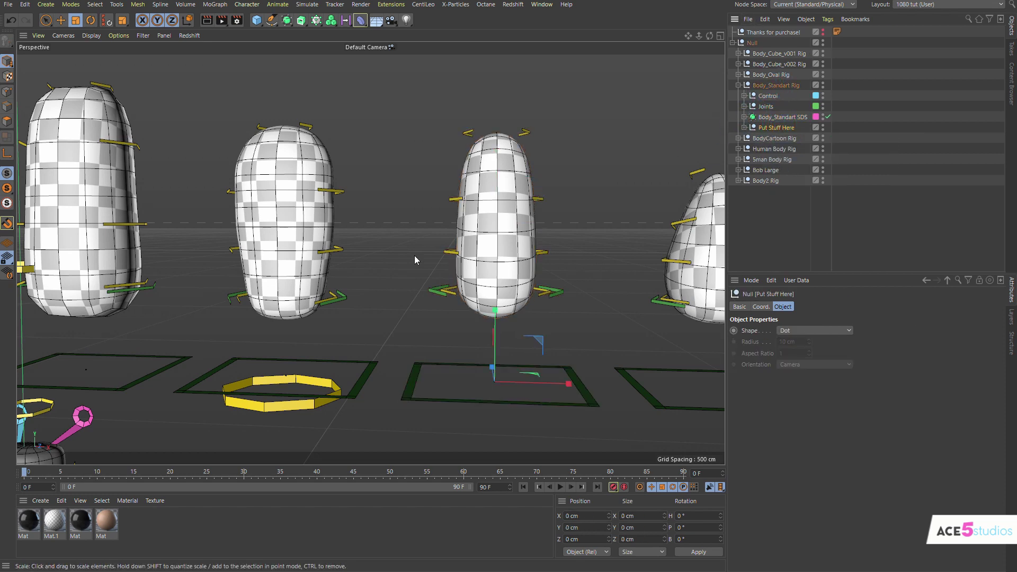
# Copy the whole BodyCartoon Rig from the body pack into a new empty project
pyautogui.keyDown('alt'); pyautogui.moveTo(493, 249); pyautogui.dragTo(449, 278, button='right'); pyautogui.keyUp('alt')
pyautogui.keyDown('alt'); pyautogui.moveTo(449, 279); pyautogui.dragTo(497, 257); pyautogui.keyUp('alt')
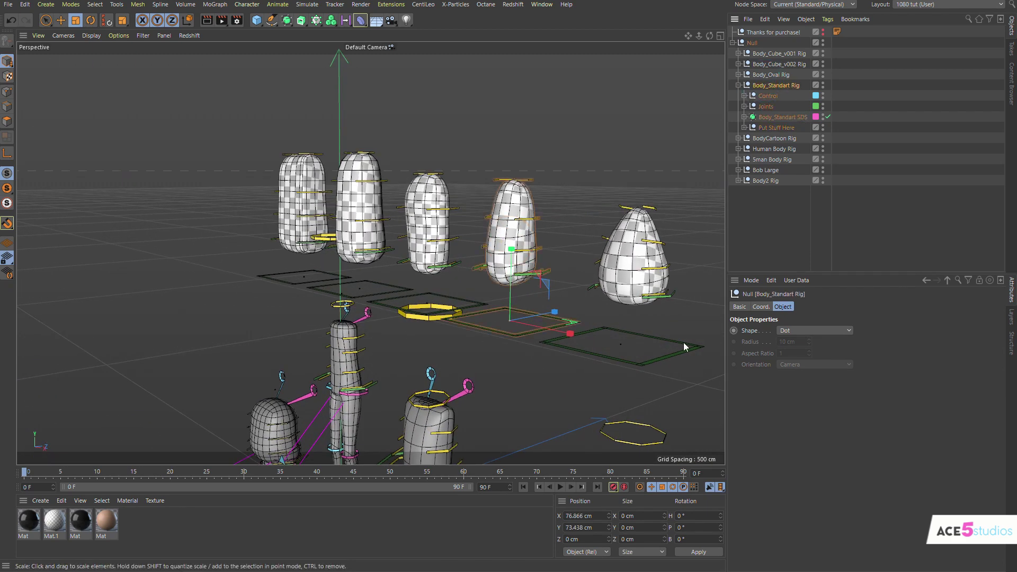
pyautogui.click(669, 357)
pyautogui.click(774, 137)
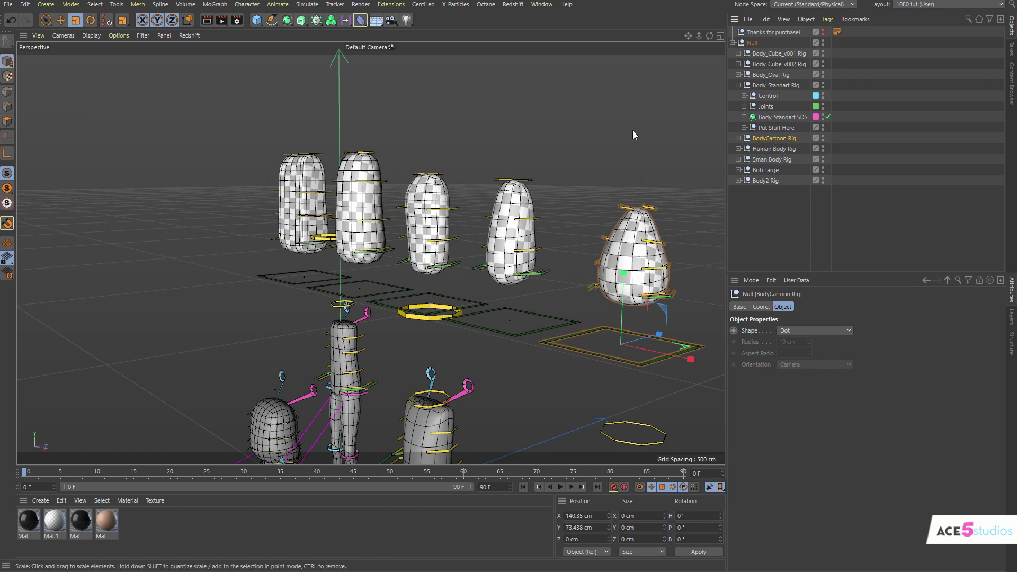
pyautogui.hotkey('ctrl', 'c')
pyautogui.hotkey('ctrl', 'n')
pyautogui.hotkey('ctrl', 'v')
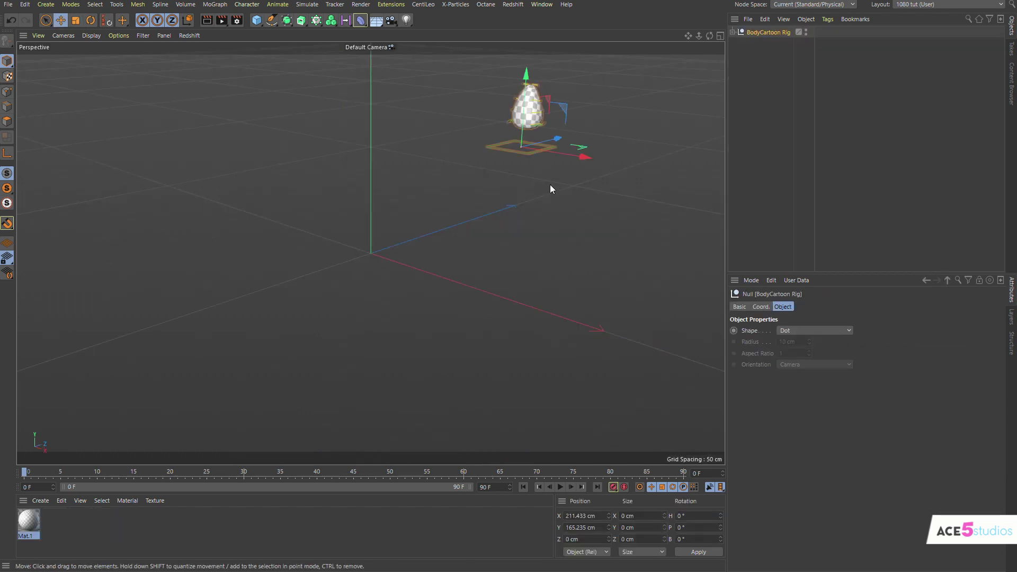
# Reset the BodyCartoon Rig's position, scale and rotation to place it at the world origin
pyautogui.hotkey('alt', '0')
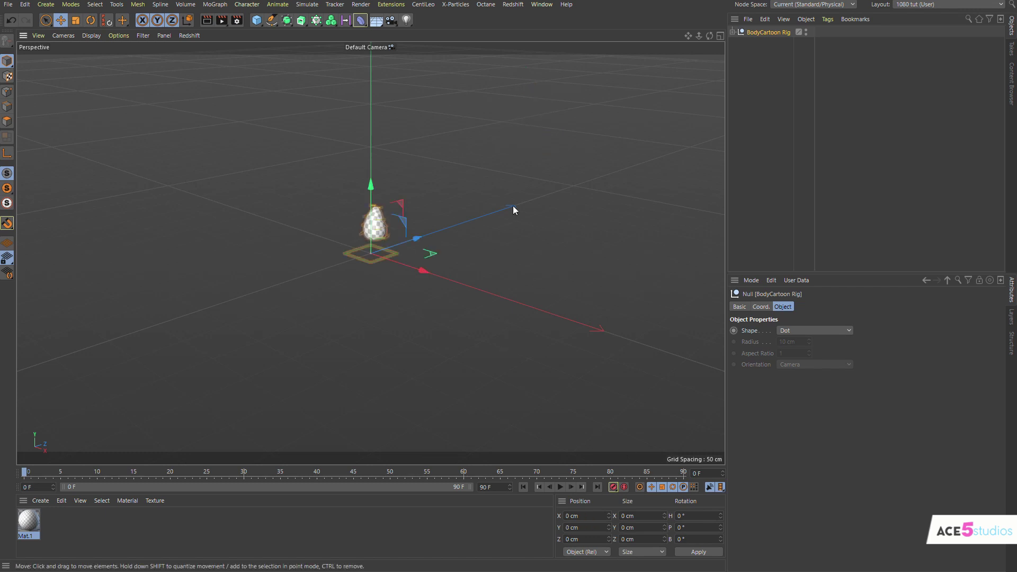
pyautogui.keyDown('alt'); pyautogui.moveTo(360, 244); pyautogui.dragTo(461, 276); pyautogui.keyUp('alt')
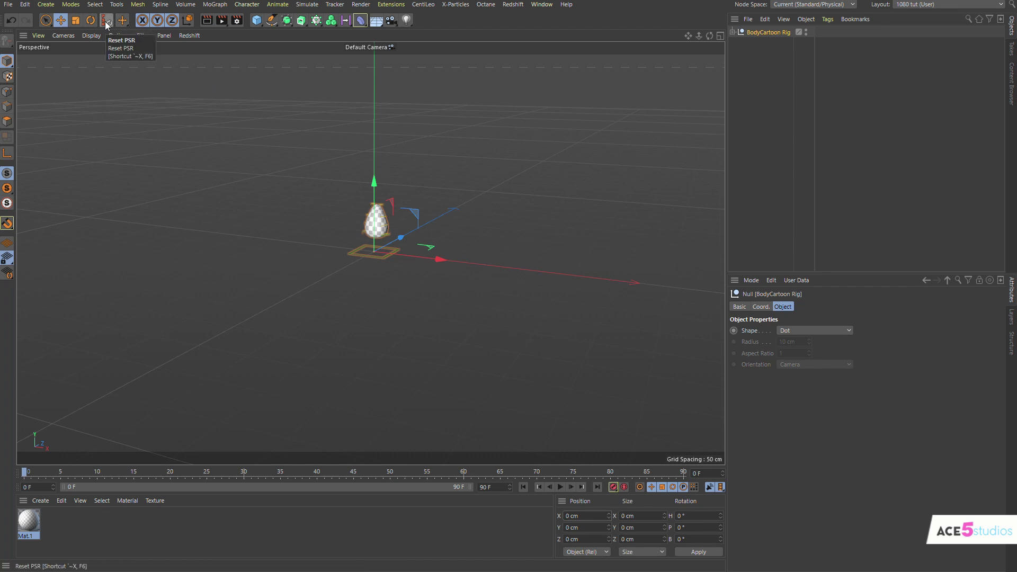
pyautogui.keyDown('alt'); pyautogui.moveTo(384, 215); pyautogui.dragTo(404, 262); pyautogui.keyUp('alt')
# Copy the Legs_Lanky rig from Limbs_Pack_023.c4d into the Untitled 2 project with the cartoon body
pyautogui.click(541, 4)
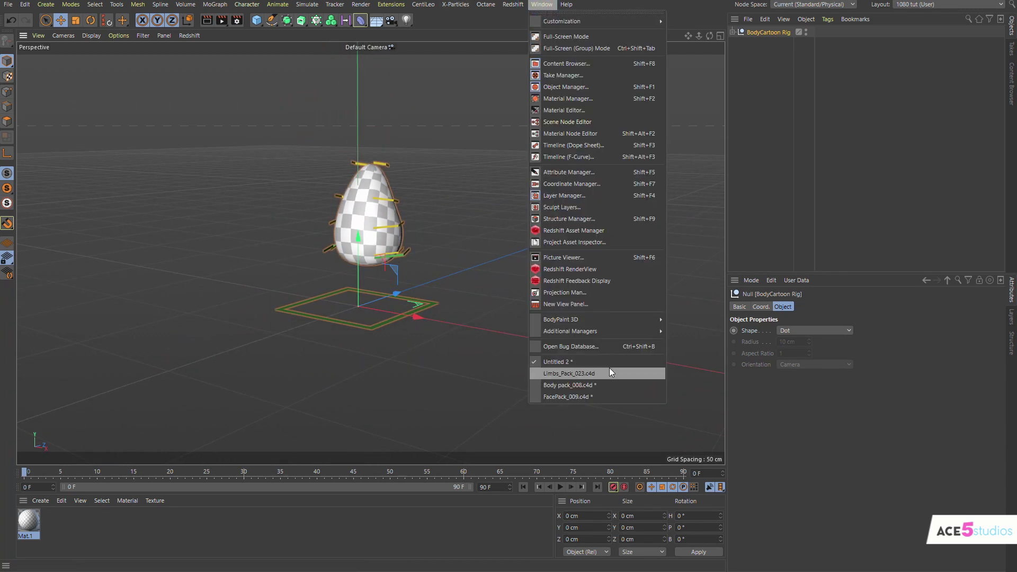
pyautogui.click(602, 373)
pyautogui.keyDown('alt'); pyautogui.moveTo(473, 395); pyautogui.dragTo(513, 370); pyautogui.keyUp('alt')
pyautogui.scroll(4, 500, 391)
pyautogui.keyDown('alt'); pyautogui.moveTo(500, 391); pyautogui.dragTo(494, 334, button='middle'); pyautogui.keyUp('alt')
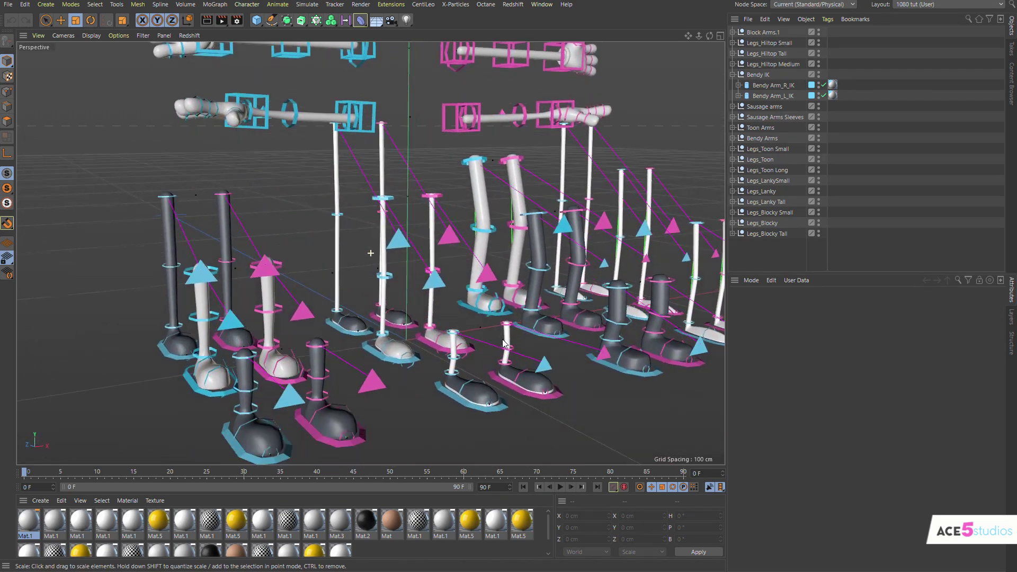
pyautogui.click(396, 351)
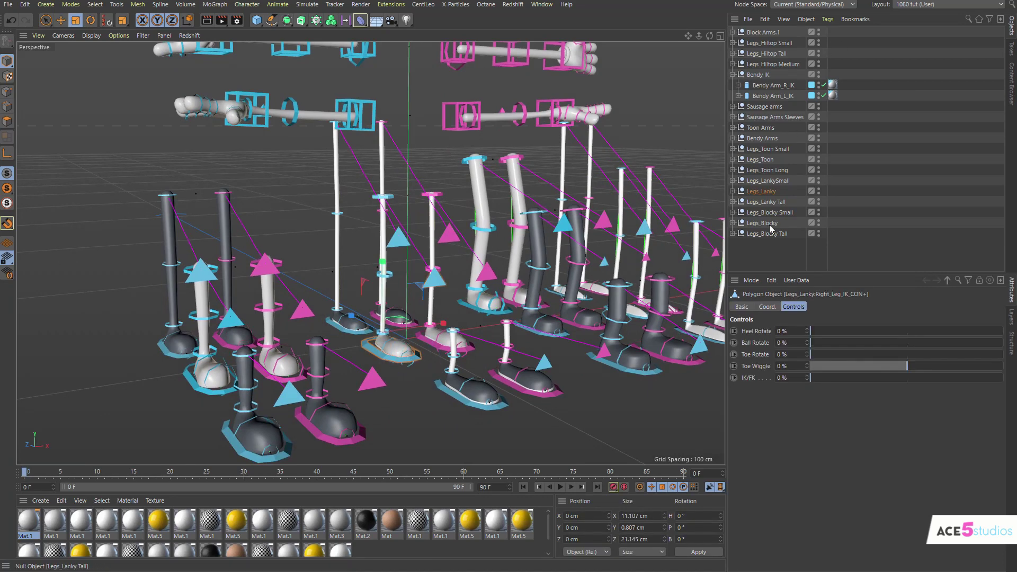
pyautogui.click(765, 193)
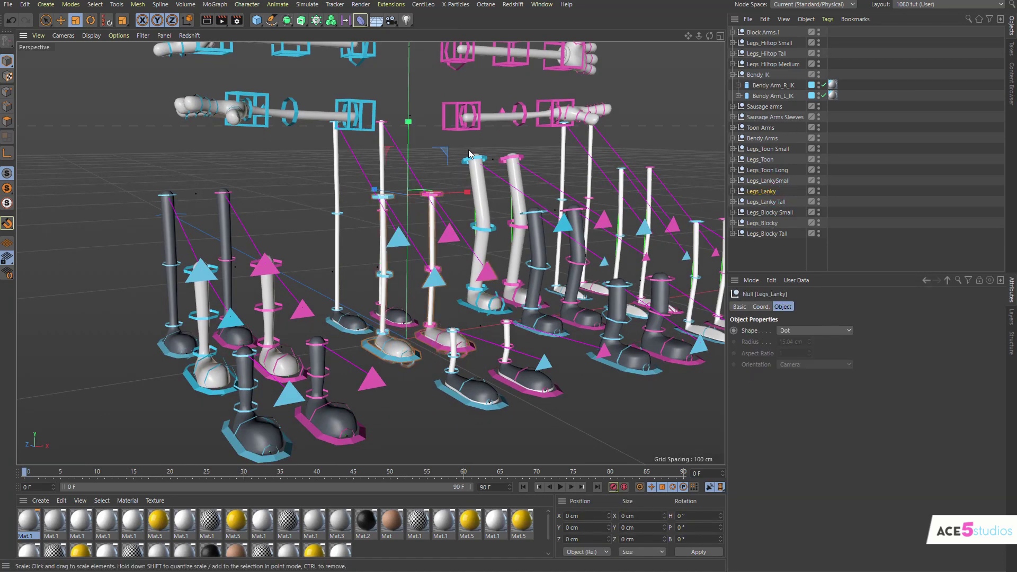
pyautogui.click(541, 4)
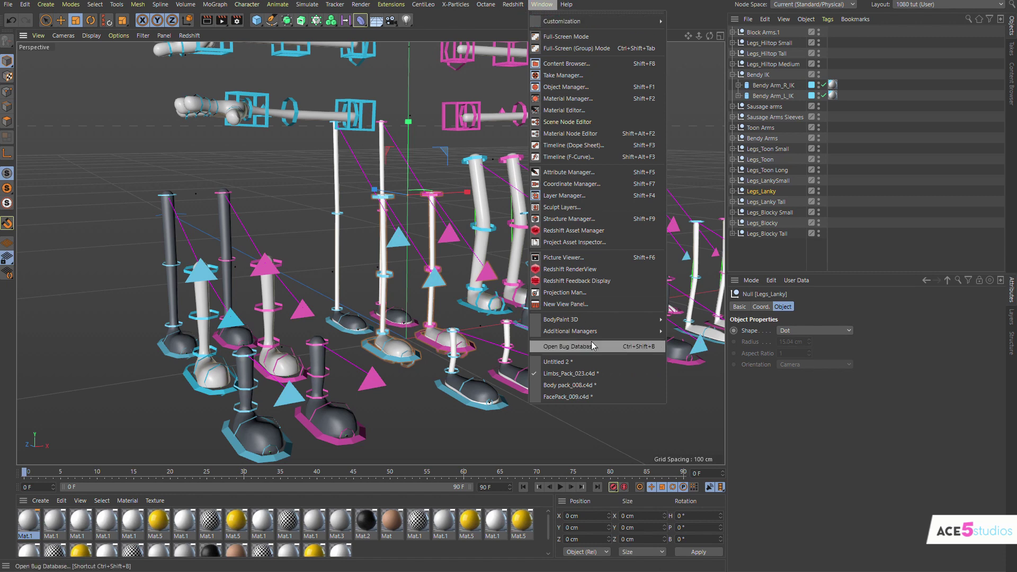
pyautogui.click(589, 362)
pyautogui.hotkey('ctrl', 'v')
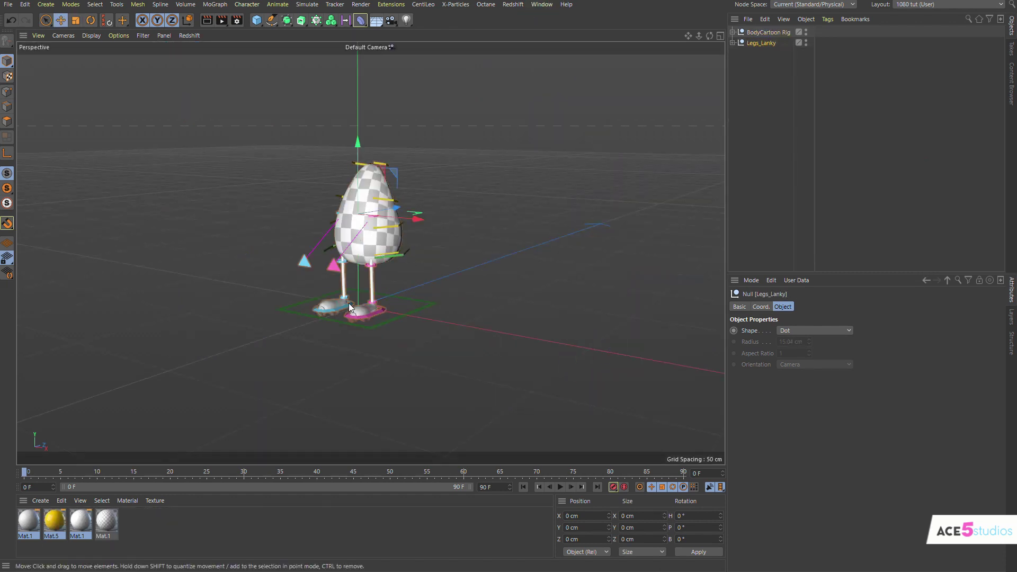
# Move the Legs_Lanky rig along Z to about 9.09 cm so it sits under the body
pyautogui.keyDown('alt'); pyautogui.moveTo(479, 309); pyautogui.dragTo(277, 291); pyautogui.keyUp('alt')
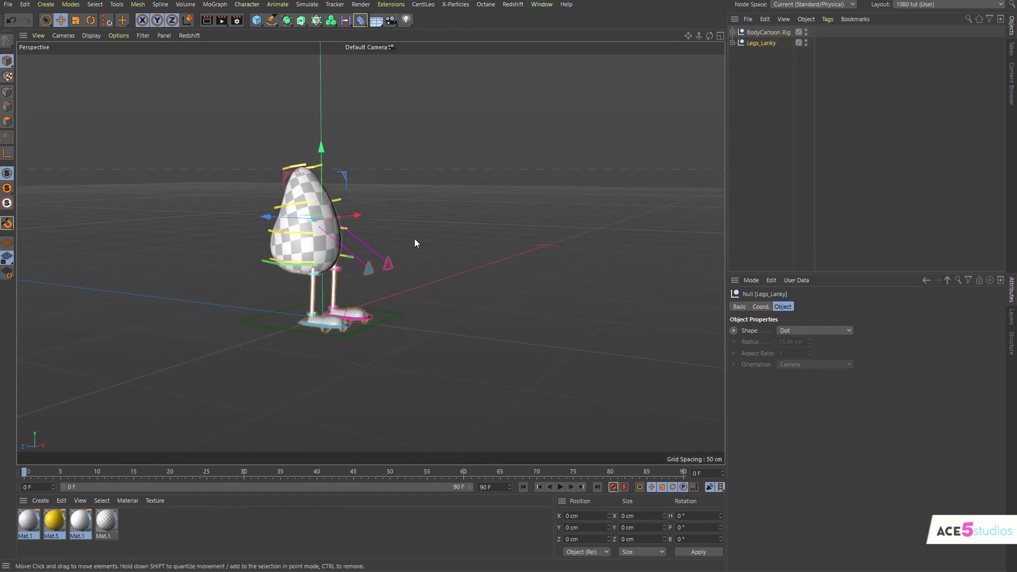
pyautogui.moveTo(301, 218); pyautogui.dragTo(285, 219)
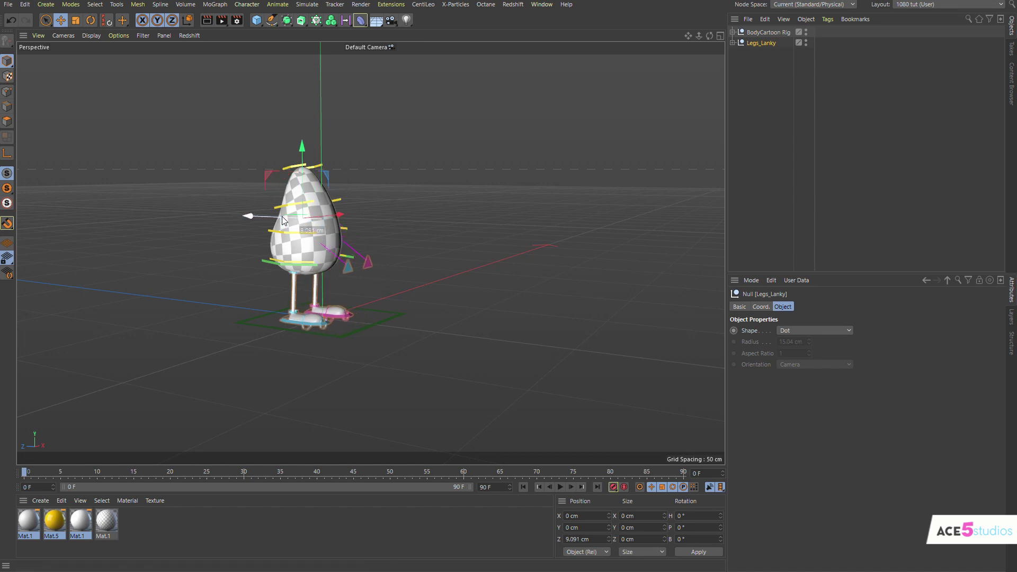
# Try adjusting the Legs_Lanky rig's height under the body and undo the moves
pyautogui.keyDown('alt'); pyautogui.moveTo(289, 255); pyautogui.dragTo(228, 218); pyautogui.keyUp('alt')
pyautogui.keyDown('alt'); pyautogui.moveTo(265, 233); pyautogui.dragTo(371, 233, button='right'); pyautogui.keyUp('alt')
pyautogui.moveTo(349, 149); pyautogui.dragTo(343, 196)
pyautogui.hotkey('ctrl', 'z')
pyautogui.moveTo(344, 143); pyautogui.dragTo(280, 311)
pyautogui.hotkey('ctrl', 'z')
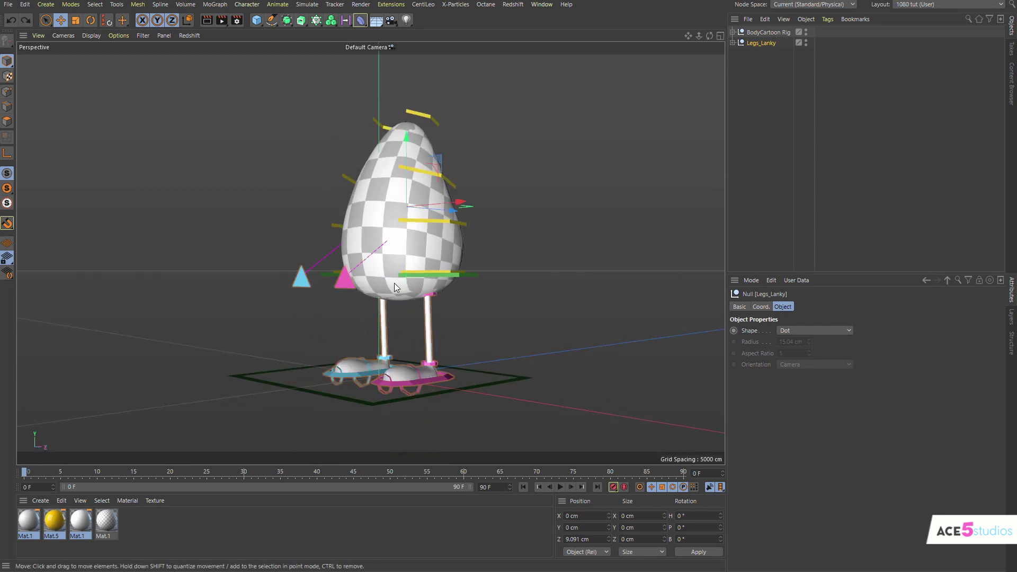
# Raise the BodyCartoon Rig along Y to about 20.84 cm so the body sits on top of the lanky legs
pyautogui.keyDown('alt'); pyautogui.moveTo(394, 283); pyautogui.dragTo(463, 349); pyautogui.keyUp('alt')
pyautogui.click(467, 382)
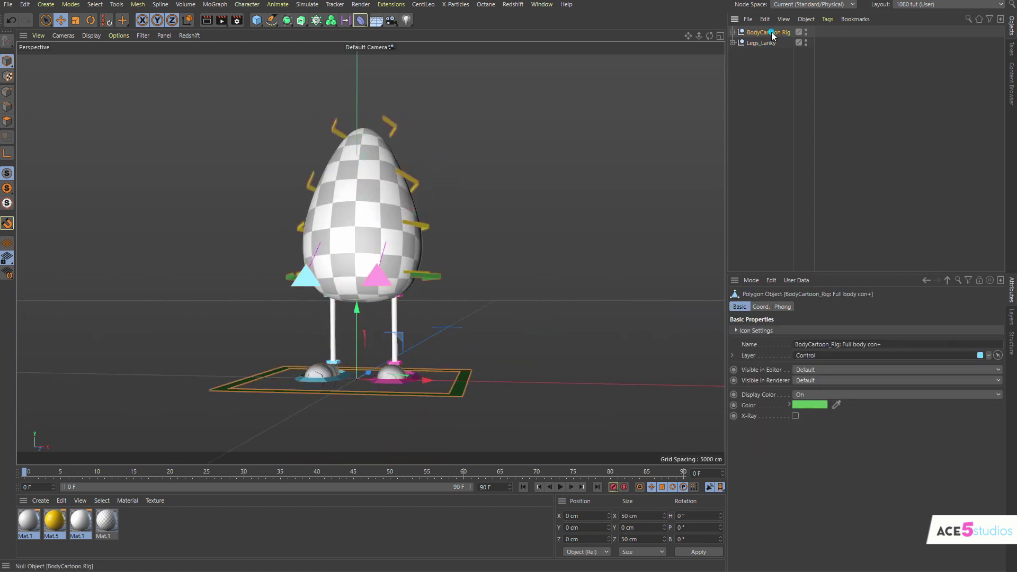
pyautogui.press('e')
pyautogui.moveTo(357, 308); pyautogui.dragTo(360, 164)
pyautogui.keyDown('alt'); pyautogui.moveTo(361, 163); pyautogui.dragTo(365, 254, button='middle'); pyautogui.keyUp('alt')
pyautogui.keyDown('alt'); pyautogui.moveTo(365, 254); pyautogui.dragTo(342, 275); pyautogui.keyUp('alt')
pyautogui.keyDown('alt'); pyautogui.moveTo(340, 321); pyautogui.dragTo(392, 314, button='right'); pyautogui.keyUp('alt')
# Try rotating the yellow BodyCartoon hips control on its own and undo the rotation
pyautogui.keyDown('alt'); pyautogui.moveTo(552, 217); pyautogui.dragTo(565, 244); pyautogui.keyUp('alt')
pyautogui.click(565, 239)
pyautogui.press('r')
pyautogui.moveTo(558, 185); pyautogui.dragTo(513, 162)
pyautogui.hotkey('ctrl', 'z')
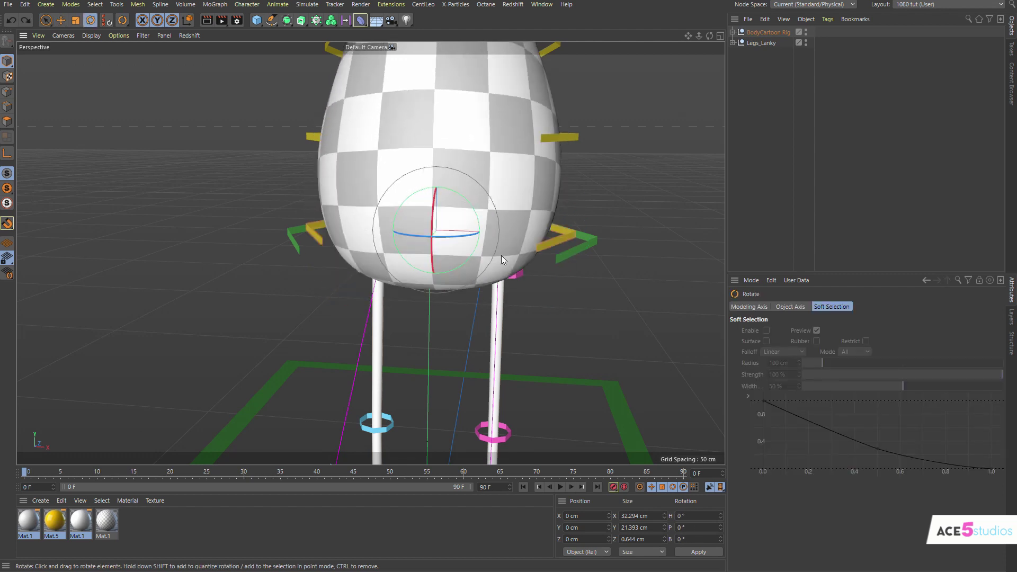
# Examine the Legs_Lanky and BodyCartoon Rig hierarchies to locate the two upper-leg controls and the yellow hips control
pyautogui.keyDown('alt'); pyautogui.moveTo(501, 255); pyautogui.dragTo(490, 301); pyautogui.keyUp('alt')
pyautogui.keyDown('alt'); pyautogui.moveTo(490, 300); pyautogui.dragTo(538, 345, button='right'); pyautogui.keyUp('alt')
pyautogui.click(538, 313)
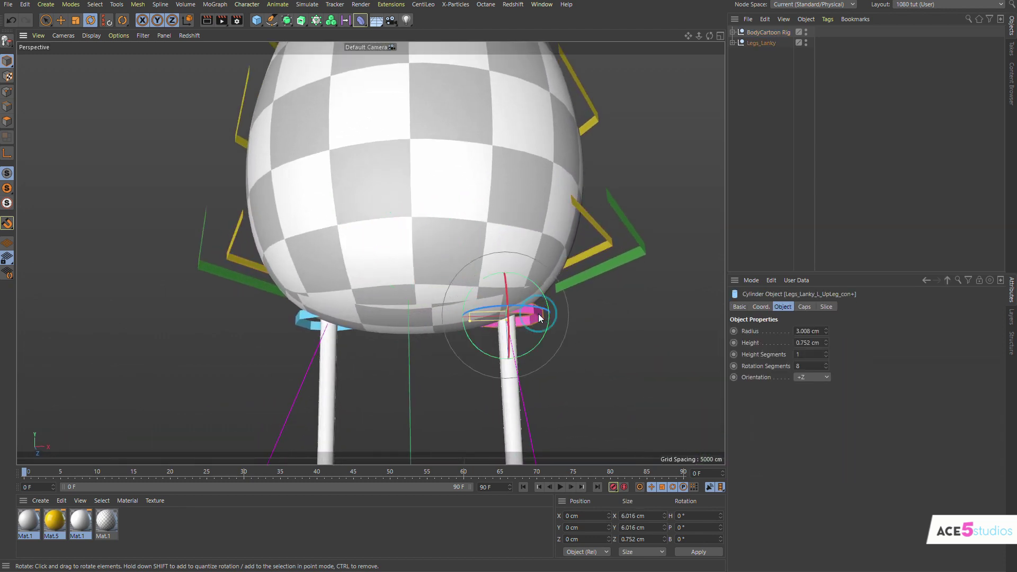
pyautogui.keyDown('shift'); pyautogui.click(310, 327); pyautogui.keyUp('shift')
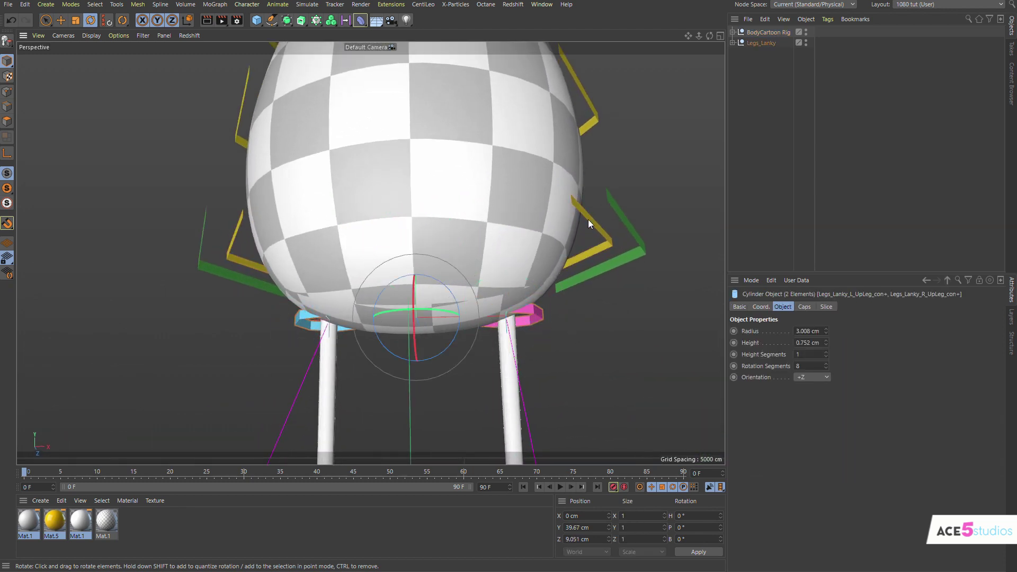
pyautogui.moveTo(603, 231)
pyautogui.keyDown('alt'); pyautogui.mouseDown()
pyautogui.moveTo(598, 249)
pyautogui.moveTo(601, 238)
pyautogui.mouseUp(); pyautogui.keyUp('alt')
pyautogui.click(731, 42)
pyautogui.click(738, 96)
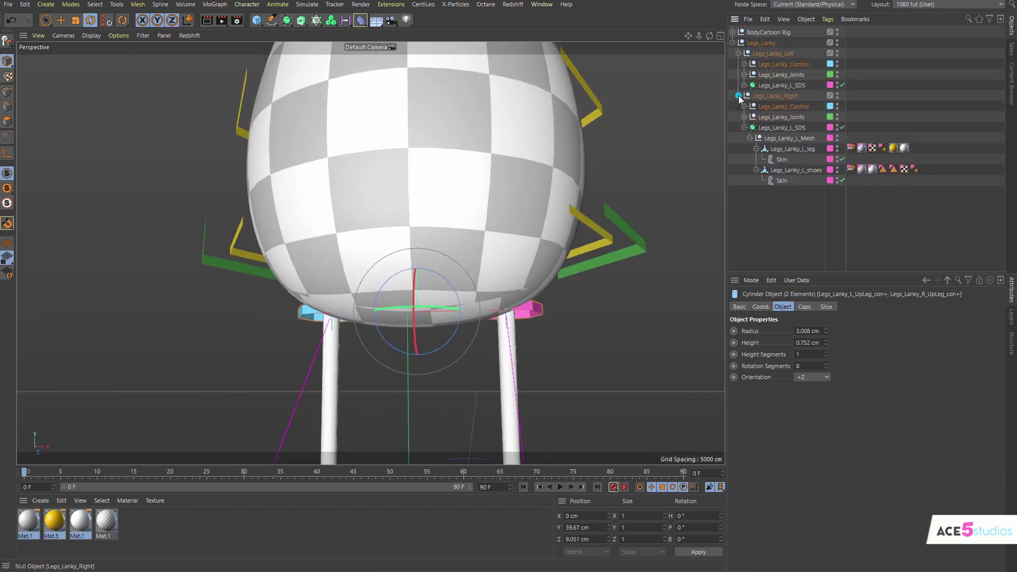
pyautogui.click(598, 229)
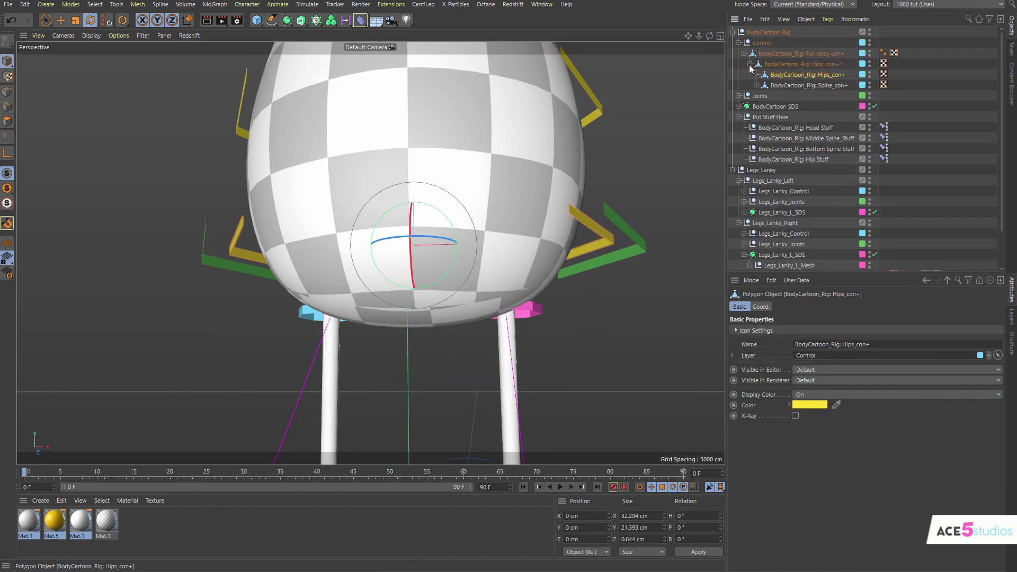
# Parent both Legs_Lanky upper-leg controls, left and right, to BodyCartoon_Rig: Hips_con+ using the Set Parent command
pyautogui.click(526, 311)
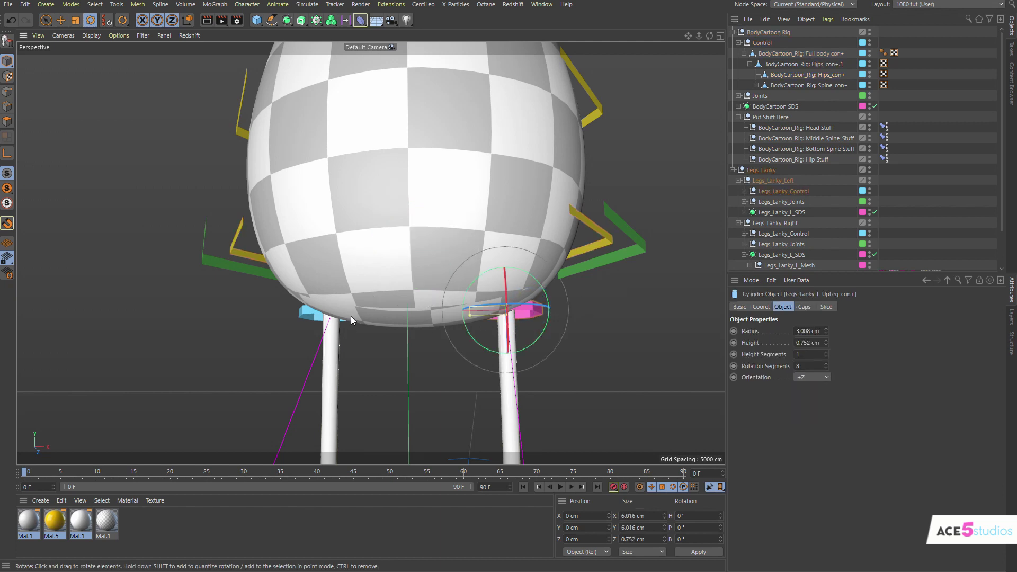
pyautogui.keyDown('shift'); pyautogui.click(305, 314); pyautogui.keyUp('shift')
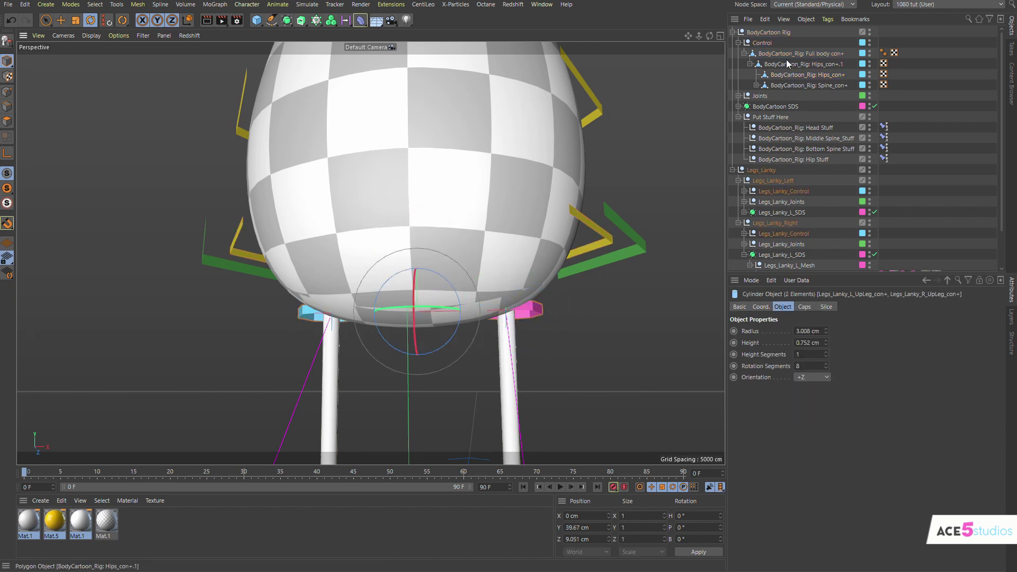
pyautogui.hotkey('shift', 'c')
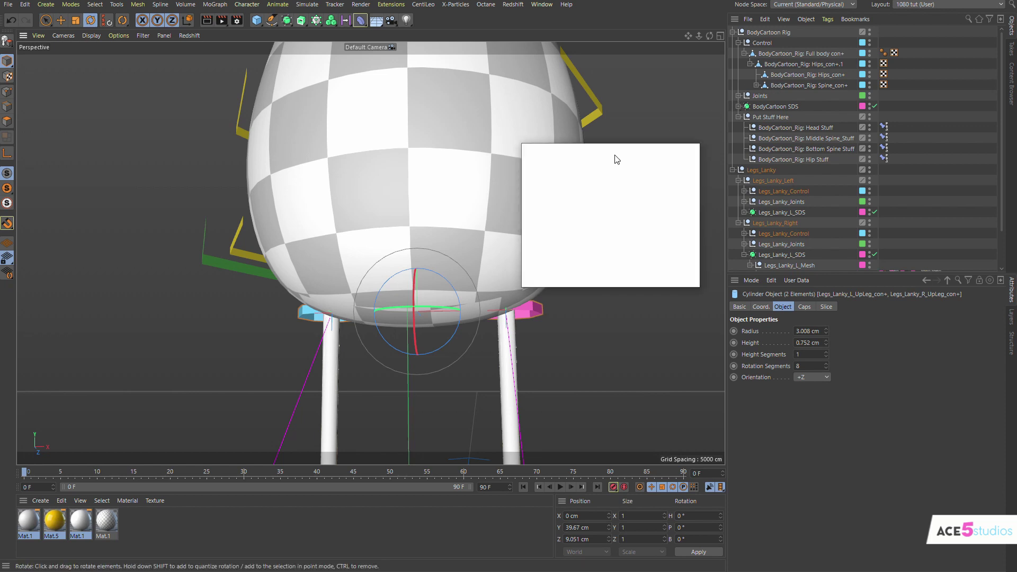
pyautogui.write('set par')
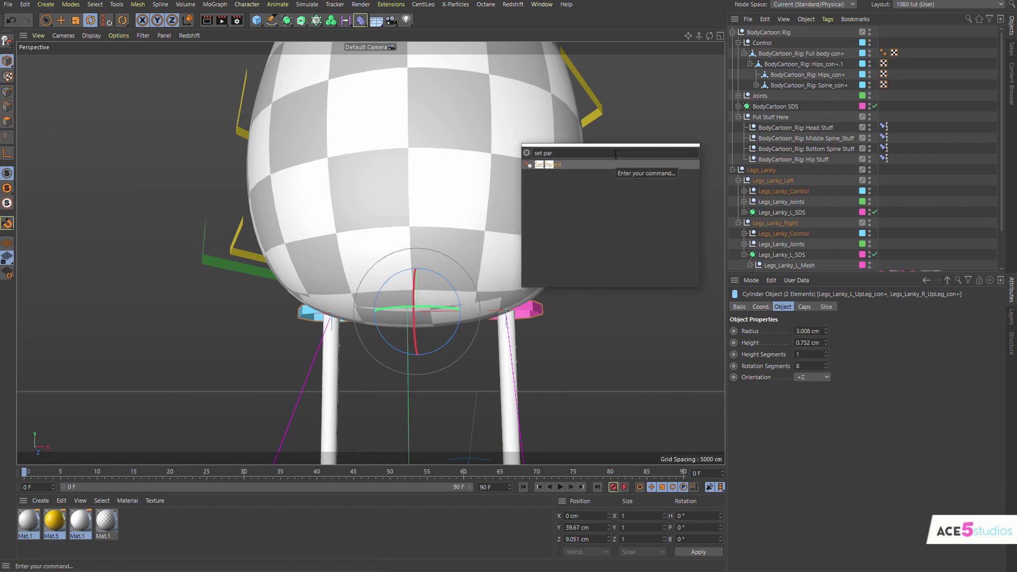
pyautogui.click(586, 164)
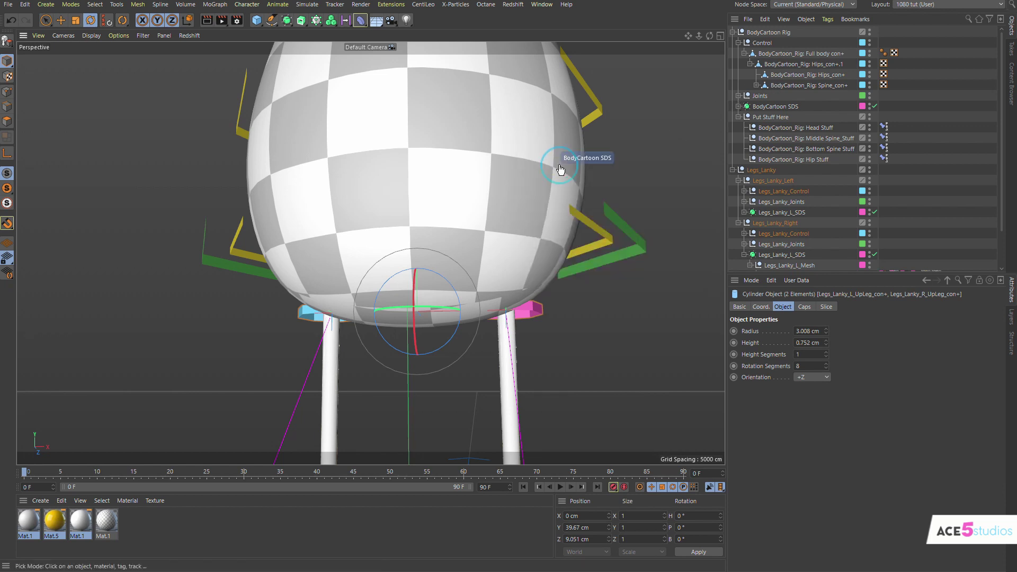
pyautogui.click(608, 243)
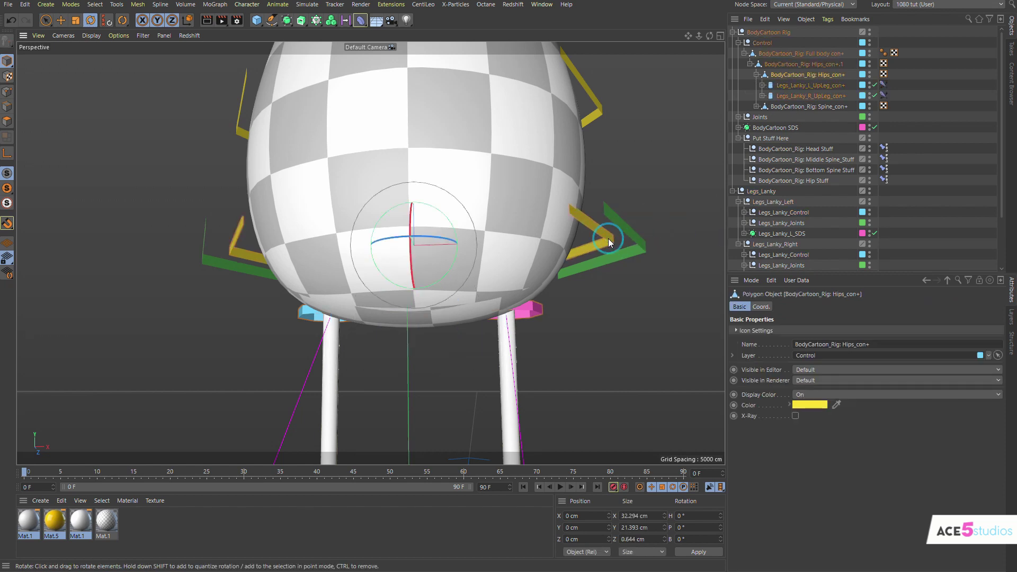
# Test the attached legs by rotating Hips_con+ and moving Hips_con+.1, and undo the test transforms
pyautogui.keyDown('alt'); pyautogui.moveTo(608, 238); pyautogui.dragTo(370, 173); pyautogui.keyUp('alt')
pyautogui.scroll(-5, 370, 173)
pyautogui.moveTo(430, 153); pyautogui.dragTo(517, 153)
pyautogui.click(515, 154)
pyautogui.scroll(-6, 492, 165)
pyautogui.press('e')
pyautogui.moveTo(434, 194); pyautogui.dragTo(314, 161)
pyautogui.hotkey('ctrl', 'z')
pyautogui.scroll(3, 485, 126)
pyautogui.moveTo(484, 125)
pyautogui.keyDown('alt'); pyautogui.mouseDown()
pyautogui.moveTo(473, 173)
pyautogui.moveTo(489, 130)
pyautogui.mouseUp(); pyautogui.keyUp('alt')
pyautogui.keyDown('alt'); pyautogui.moveTo(488, 130); pyautogui.dragTo(471, 248, button='middle'); pyautogui.keyUp('alt')
pyautogui.keyDown('alt'); pyautogui.moveTo(471, 248); pyautogui.dragTo(413, 256); pyautogui.keyUp('alt')
pyautogui.keyDown('alt'); pyautogui.moveTo(550, 179); pyautogui.dragTo(463, 207); pyautogui.keyUp('alt')
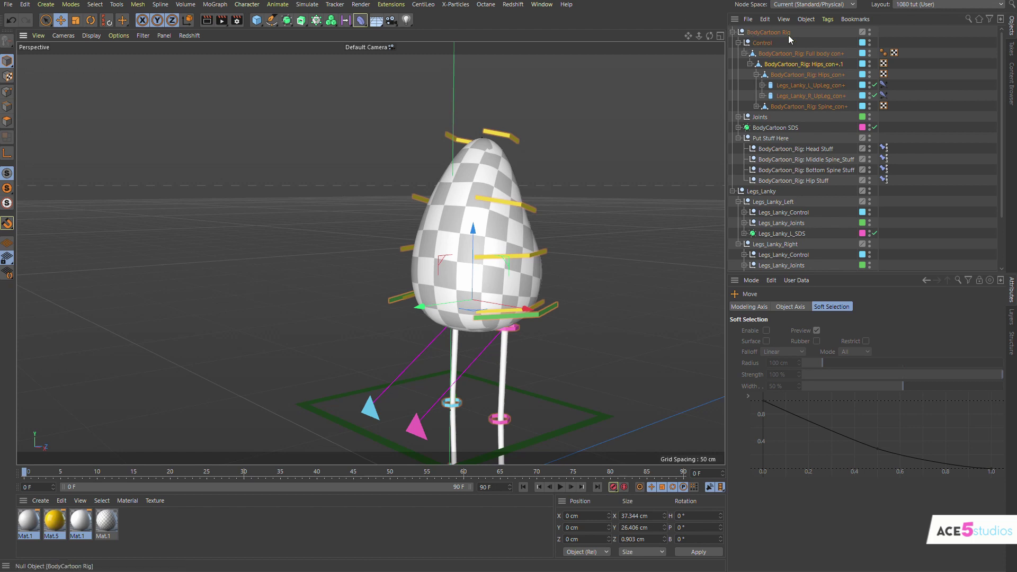
# Examine the head, middle spine and bottom spine attachment nulls in the BodyCartoon Rig's Put Stuff Here group
pyautogui.click(740, 43)
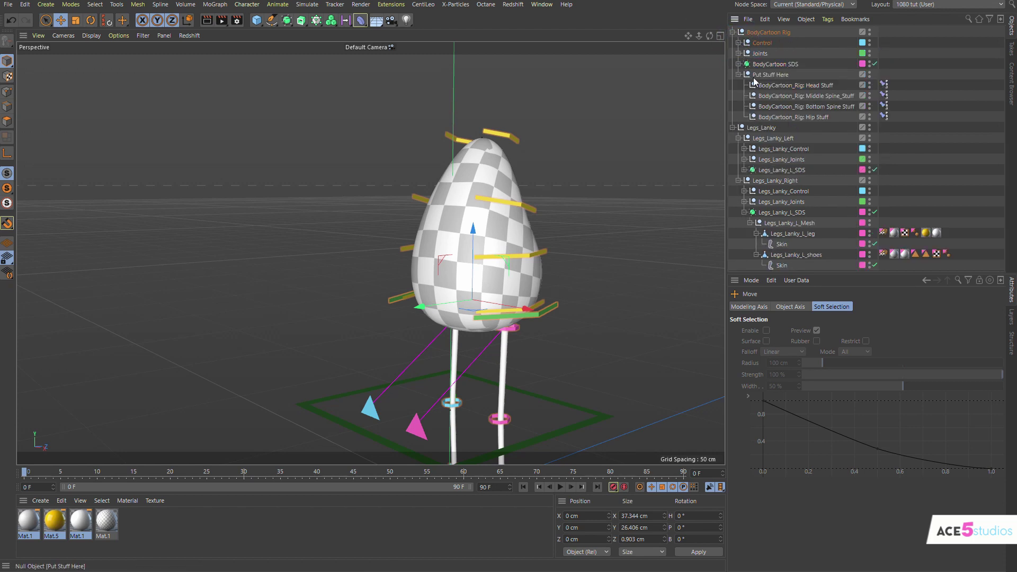
pyautogui.click(773, 84)
pyautogui.click(793, 96)
pyautogui.click(800, 108)
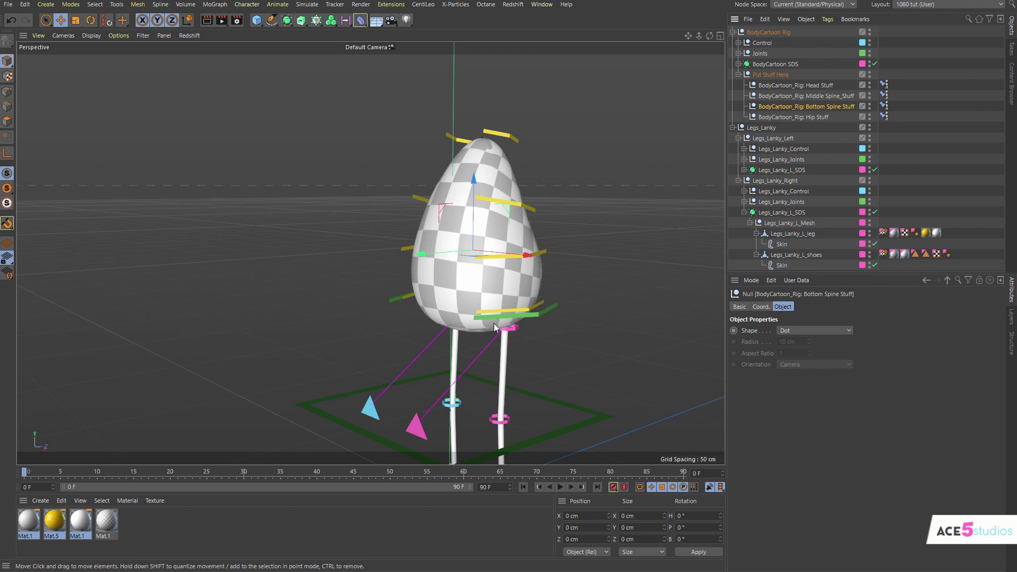
pyautogui.keyDown('alt'); pyautogui.moveTo(494, 323); pyautogui.dragTo(519, 145, button='middle'); pyautogui.keyUp('alt')
pyautogui.keyDown('alt'); pyautogui.moveTo(518, 145); pyautogui.dragTo(558, 178); pyautogui.keyUp('alt')
pyautogui.keyDown('alt'); pyautogui.moveTo(519, 154); pyautogui.dragTo(556, 266, button='middle'); pyautogui.keyUp('alt')
# Inspect the body's Control hierarchy, checking the hips controls and the left and right upper-leg controls nested under them
pyautogui.click(564, 245)
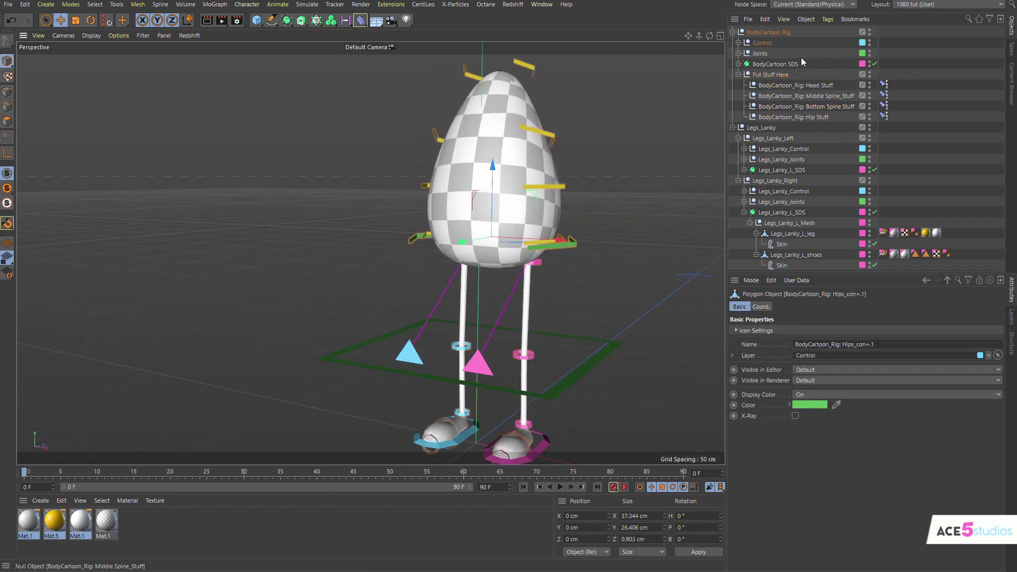
pyautogui.click(807, 75)
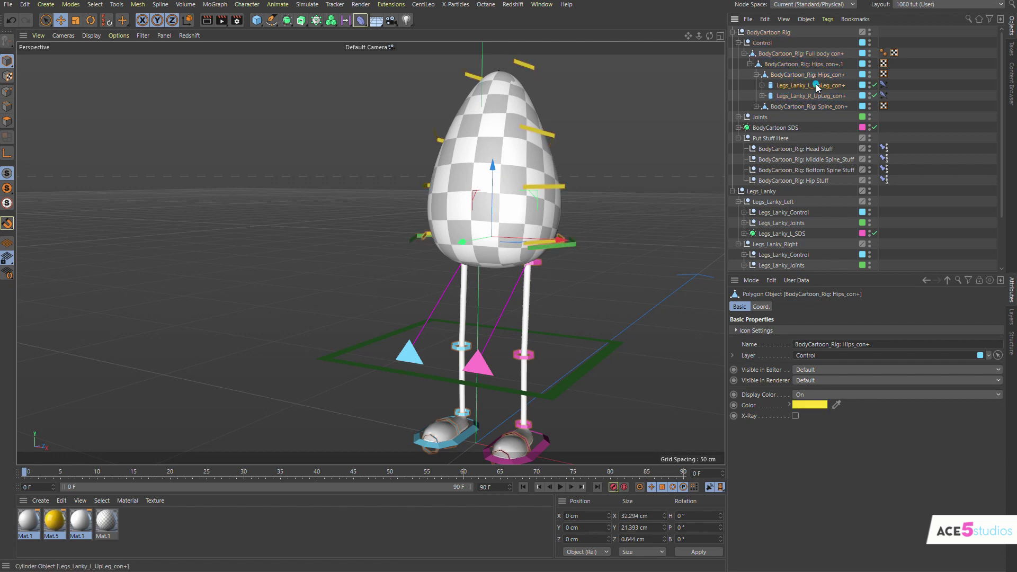
pyautogui.click(820, 91)
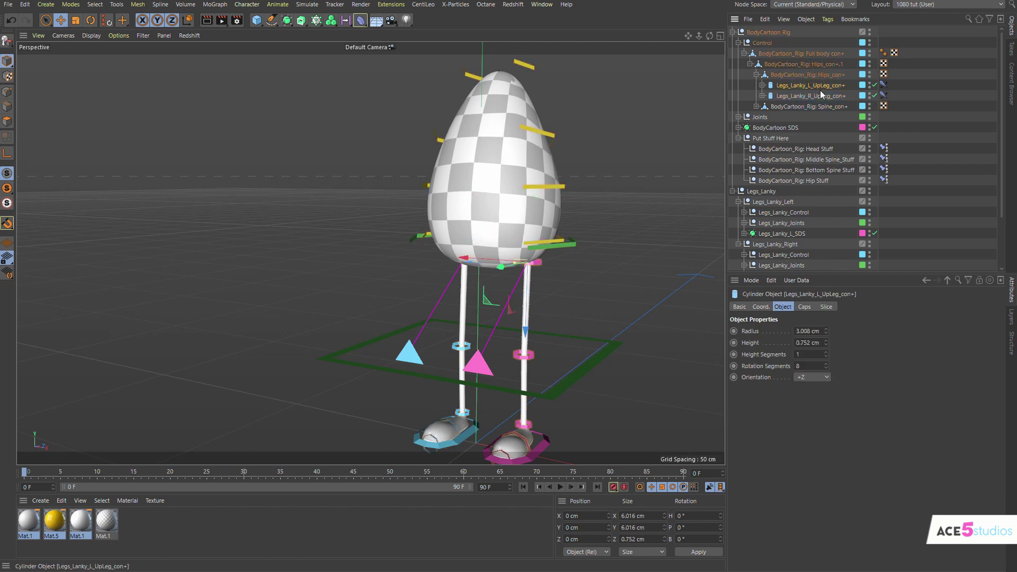
pyautogui.click(763, 95)
pyautogui.click(763, 95)
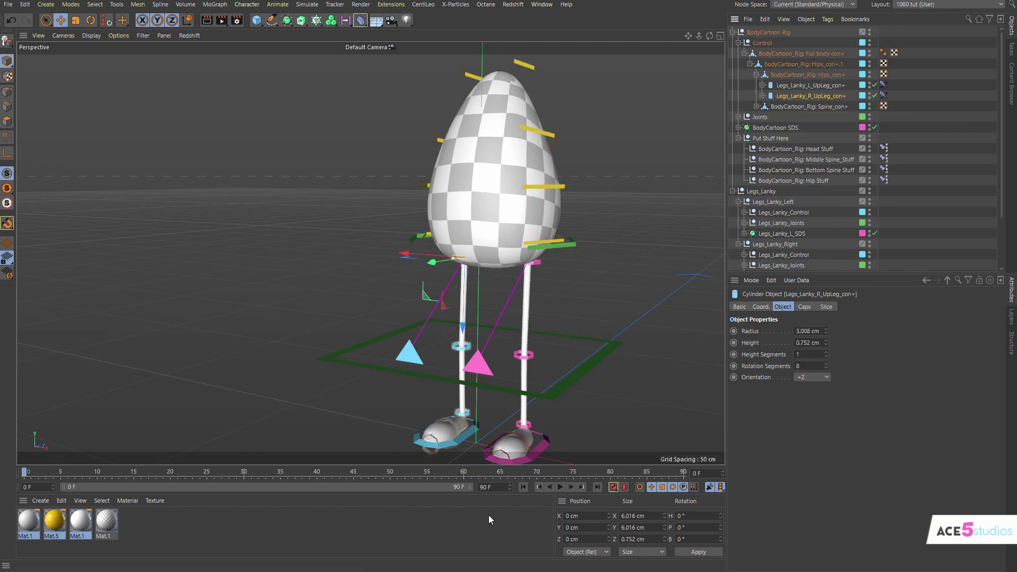
# Move the Legs_Lanky left and right Leg_IK_CON+ foot controls into the BodyCartoon Rig's Control null
pyautogui.click(541, 444)
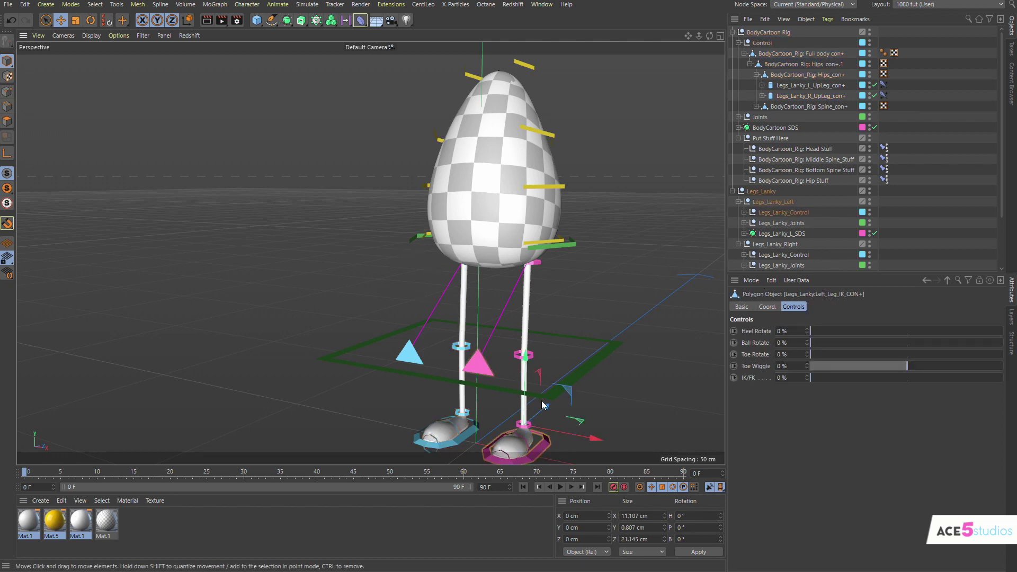
pyautogui.click(745, 212)
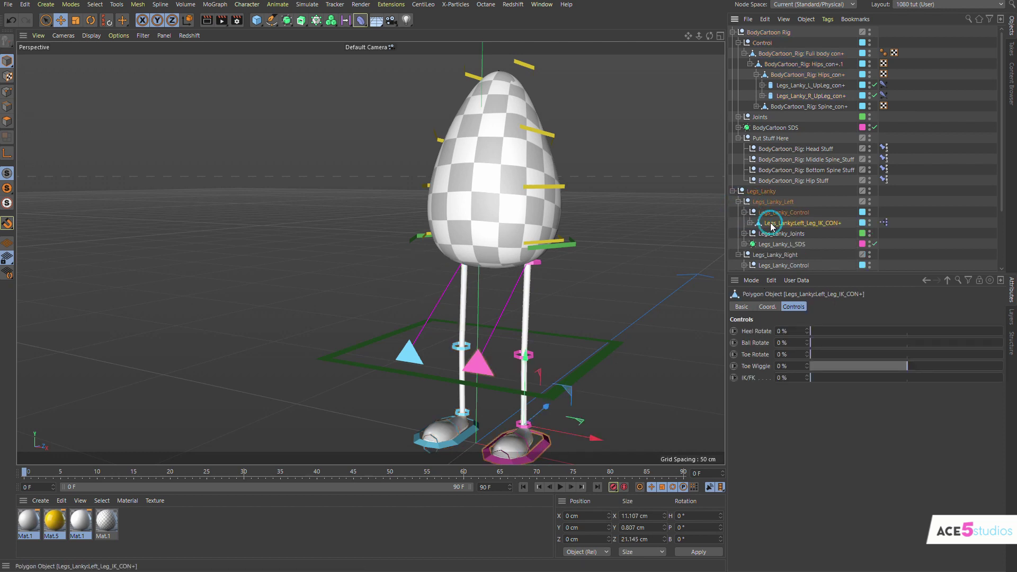
pyautogui.keyDown('alt'); pyautogui.moveTo(375, 301); pyautogui.dragTo(370, 240, button='middle'); pyautogui.keyUp('alt')
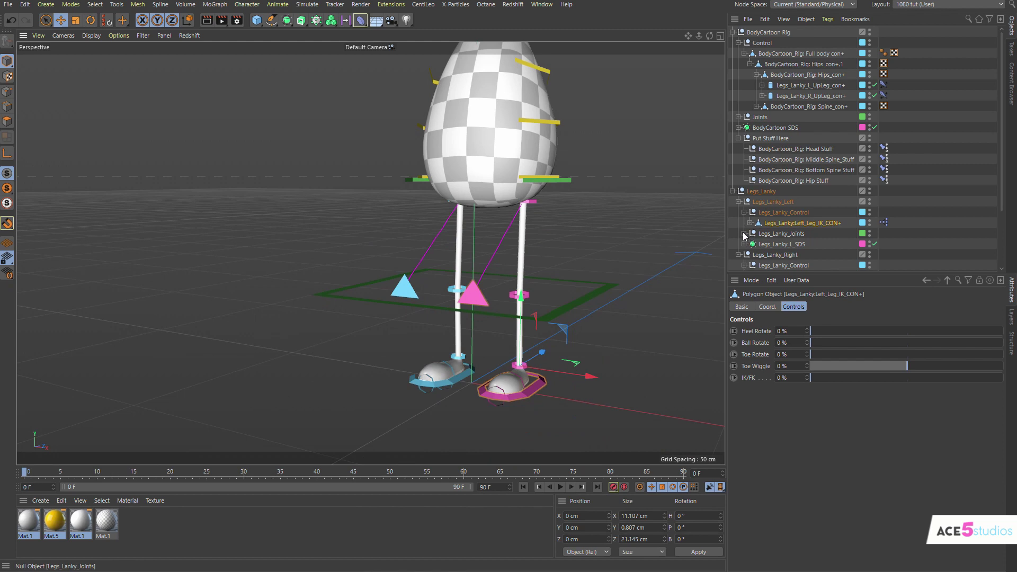
pyautogui.click(744, 234)
pyautogui.click(743, 234)
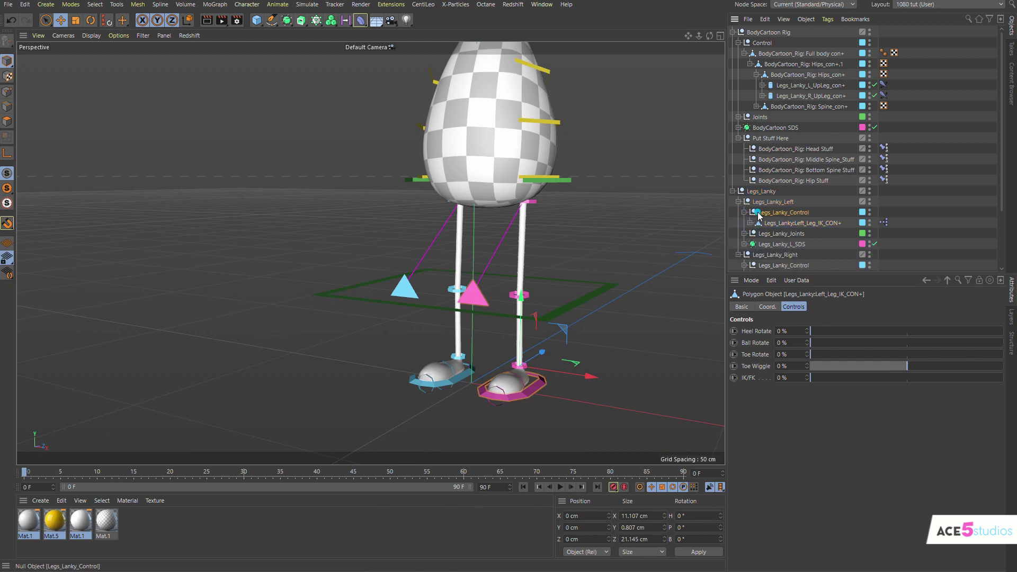
pyautogui.click(758, 212)
pyautogui.click(787, 225)
pyautogui.scroll(-2, 788, 225)
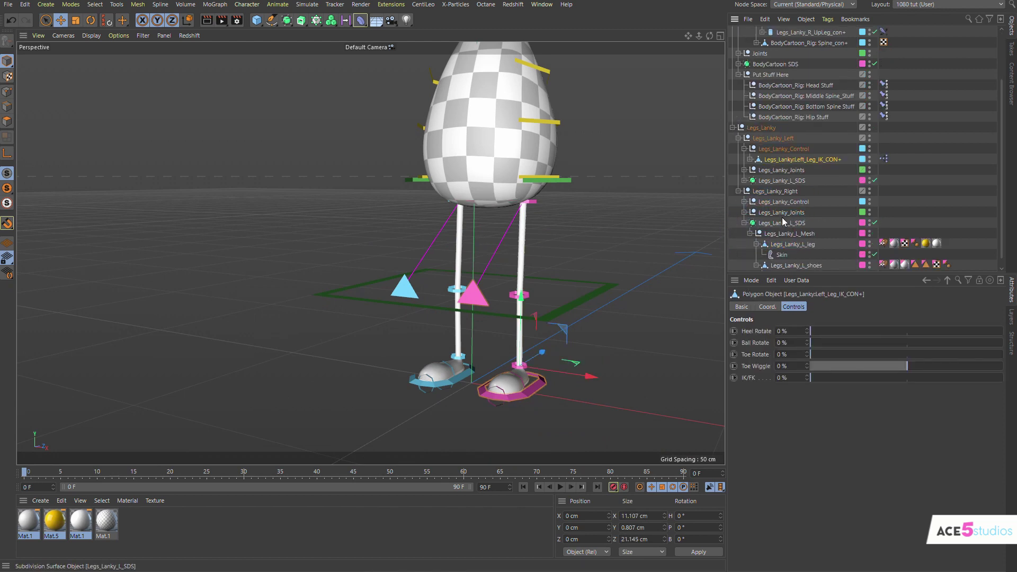
pyautogui.scroll(-1, 787, 216)
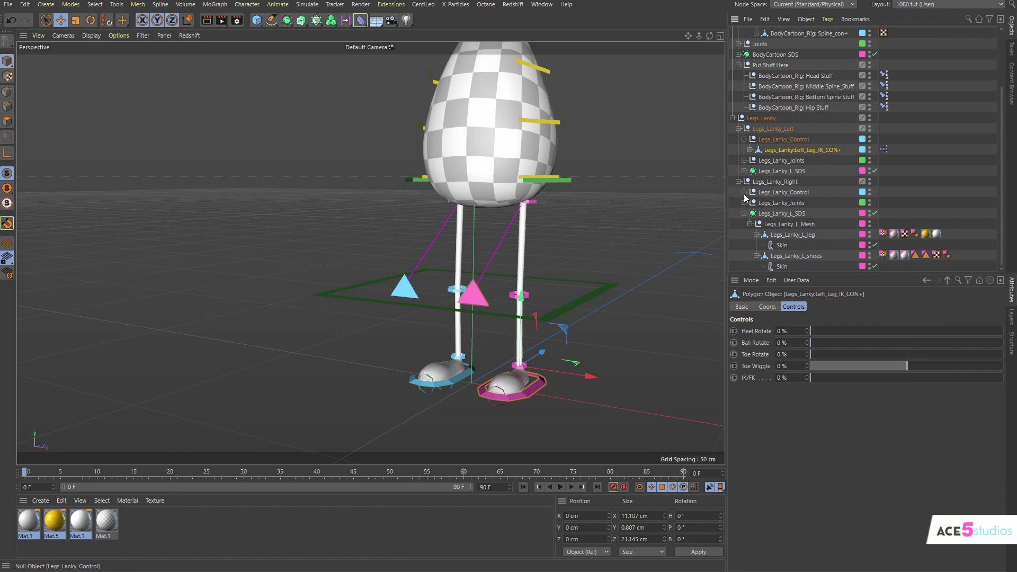
pyautogui.click(744, 193)
pyautogui.keyDown('ctrl'); pyautogui.click(791, 204); pyautogui.keyUp('ctrl')
pyautogui.scroll(4, 788, 164)
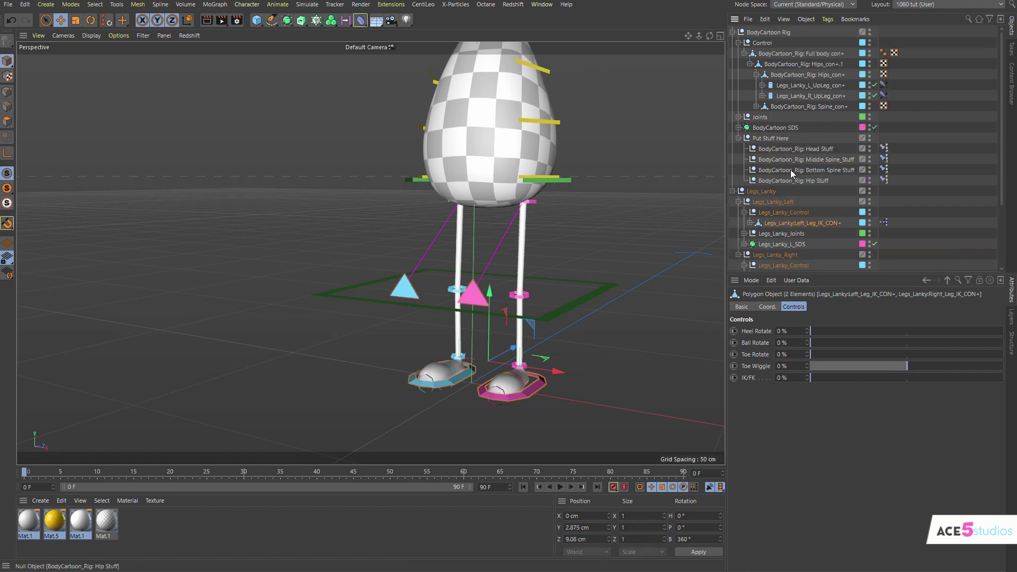
pyautogui.moveTo(785, 225); pyautogui.dragTo(769, 48)
pyautogui.click(797, 43)
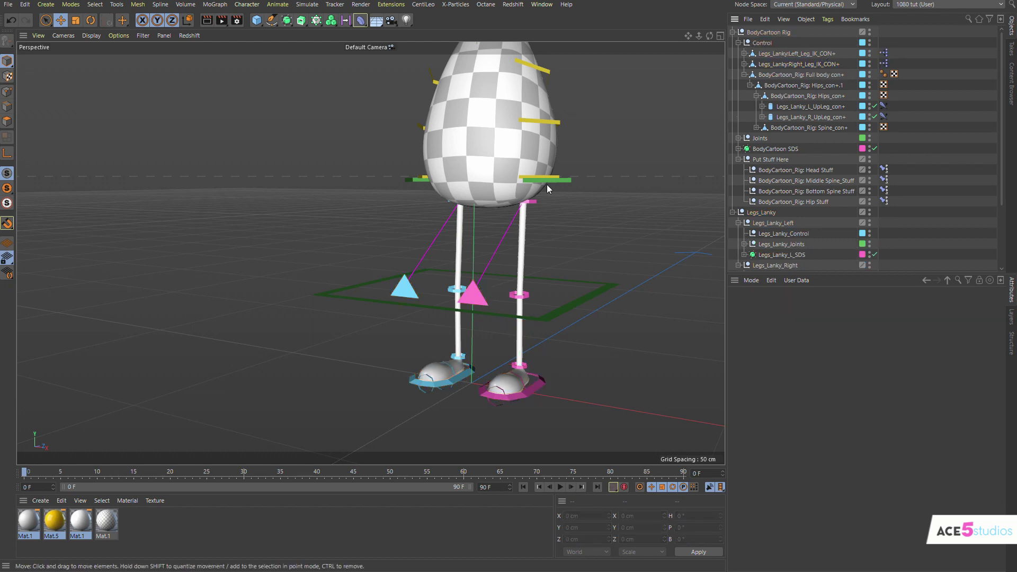
# Test the leg IK by moving the green Hips_con+.1 control freely, and undo the move
pyautogui.click(572, 185)
pyautogui.moveTo(525, 225); pyautogui.dragTo(571, 264)
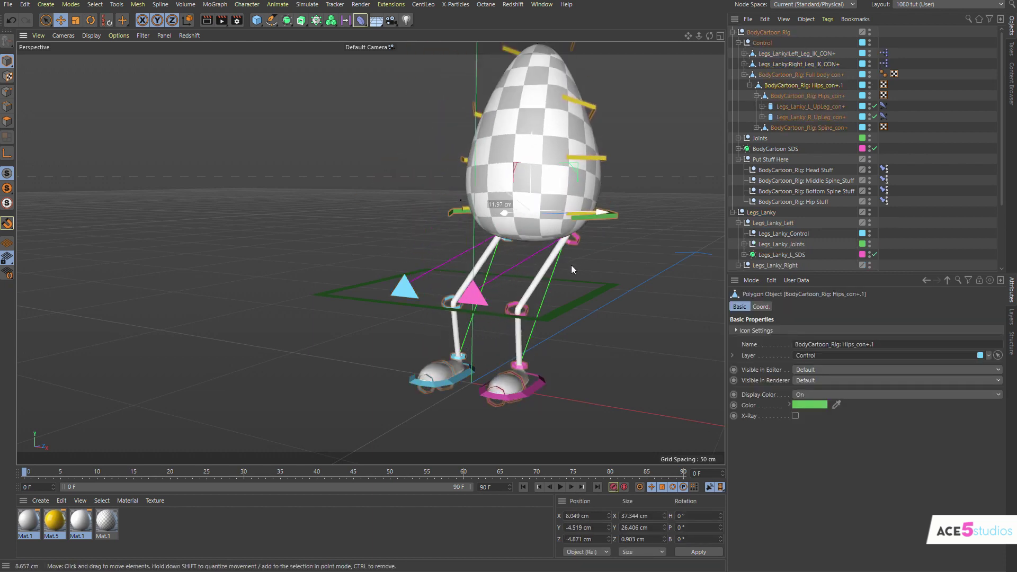
pyautogui.hotkey('ctrl', 'z')
# Collapse the Legs_Lanky group and reorder it above the BodyCartoon Rig in the object hierarchy
pyautogui.click(768, 32)
pyautogui.click(734, 31)
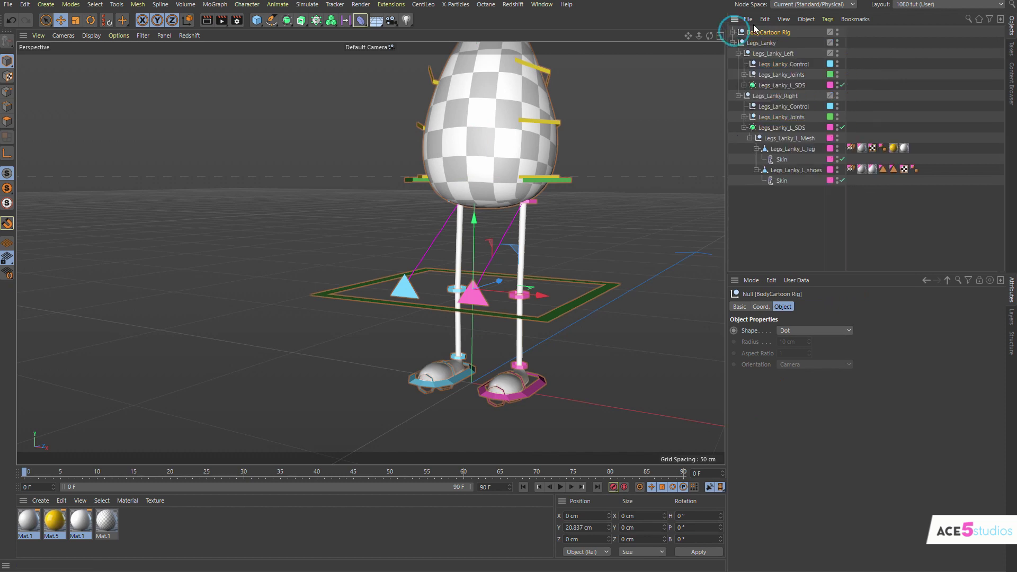
pyautogui.click(733, 32)
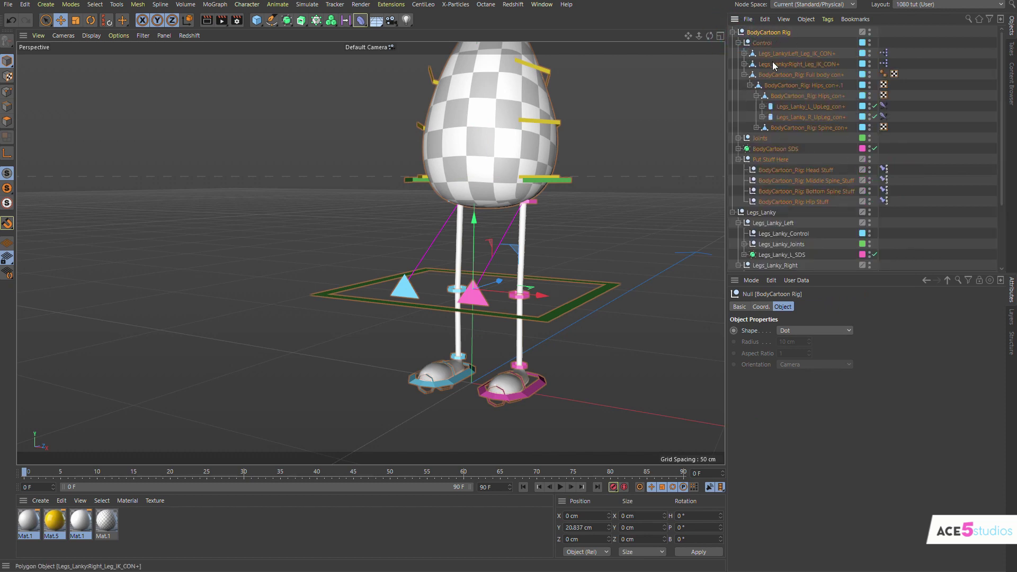
pyautogui.scroll(-3, 783, 59)
pyautogui.click(764, 129)
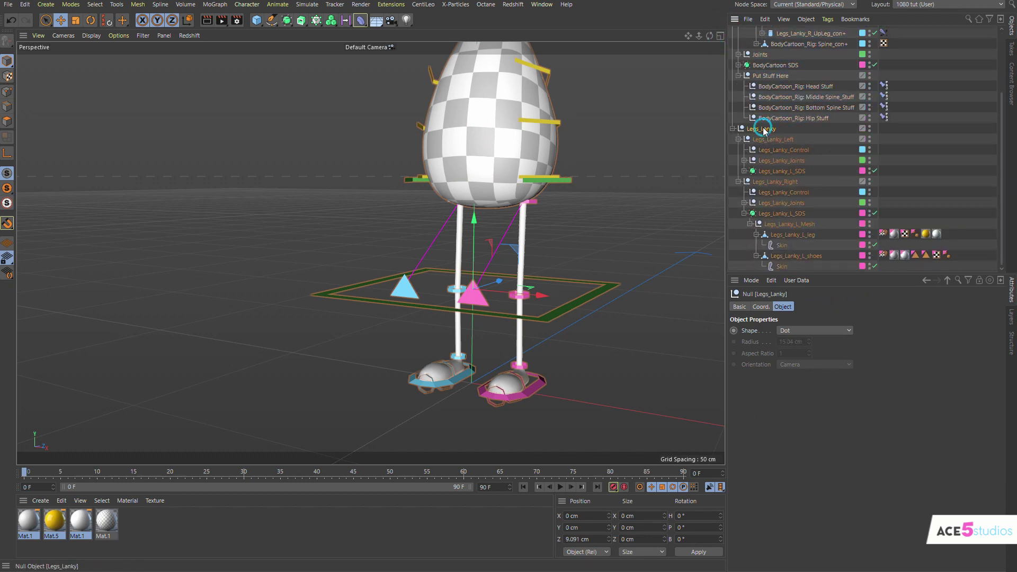
pyautogui.click(733, 129)
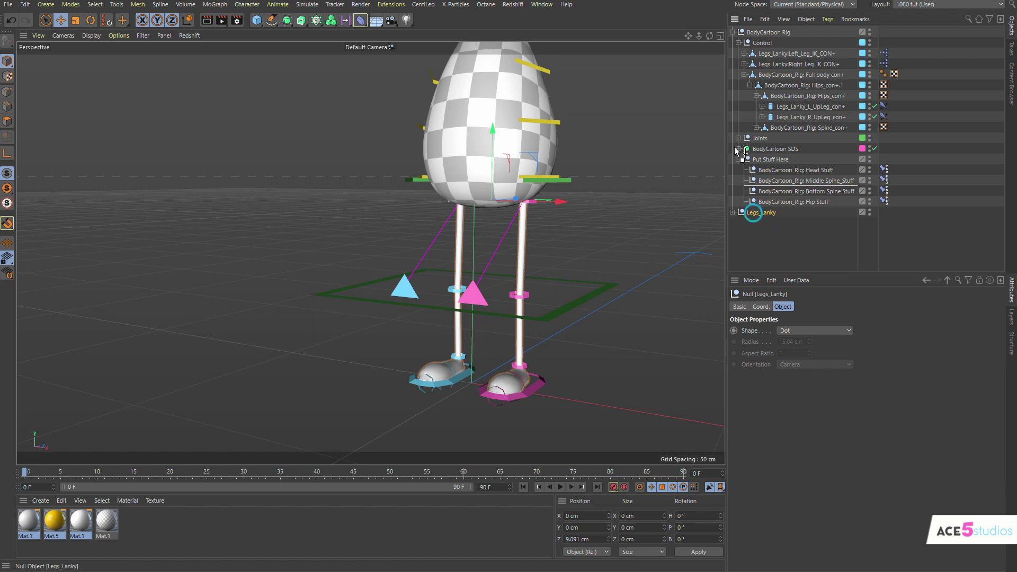
pyautogui.moveTo(736, 151); pyautogui.dragTo(761, 28)
pyautogui.click(593, 212)
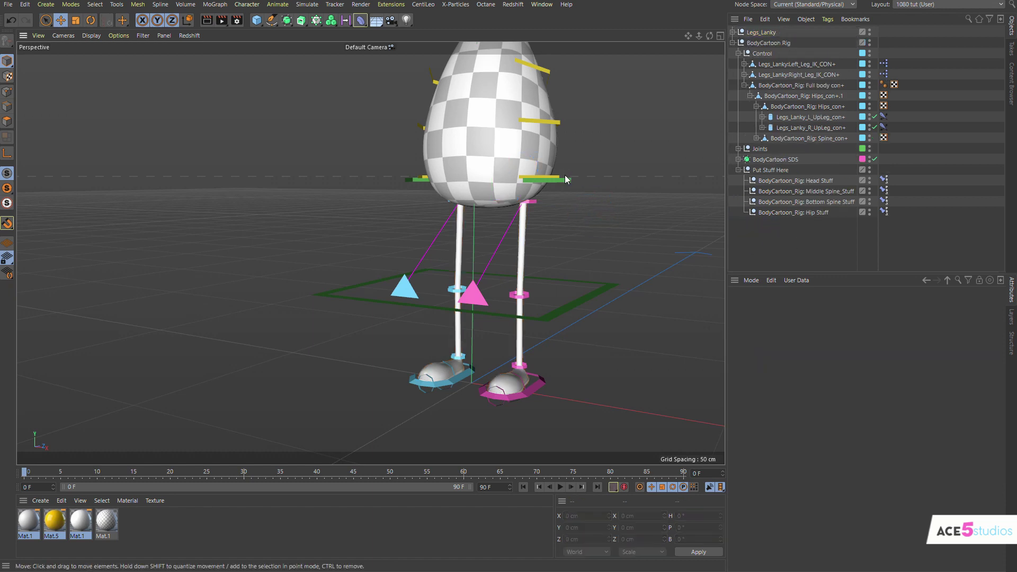
# Try moving the green hips control with Legs_Lanky placed above the body rig, and undo the move
pyautogui.click(565, 180)
pyautogui.moveTo(538, 210)
pyautogui.mouseDown()
pyautogui.moveTo(602, 274)
pyautogui.moveTo(479, 214)
pyautogui.moveTo(608, 309)
pyautogui.moveTo(536, 231)
pyautogui.moveTo(599, 282)
pyautogui.moveTo(530, 219)
pyautogui.mouseUp()
pyautogui.hotkey('ctrl', 'z')
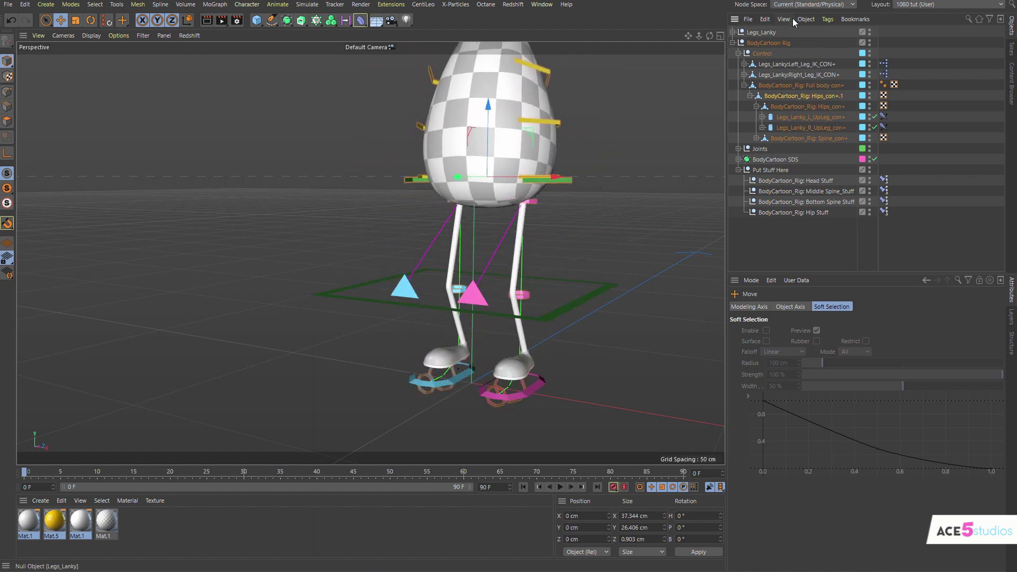
# Return the Legs_Lanky group to its place below the BodyCartoon Rig and expand its contents
pyautogui.moveTo(762, 33); pyautogui.dragTo(779, 242)
pyautogui.click(734, 213)
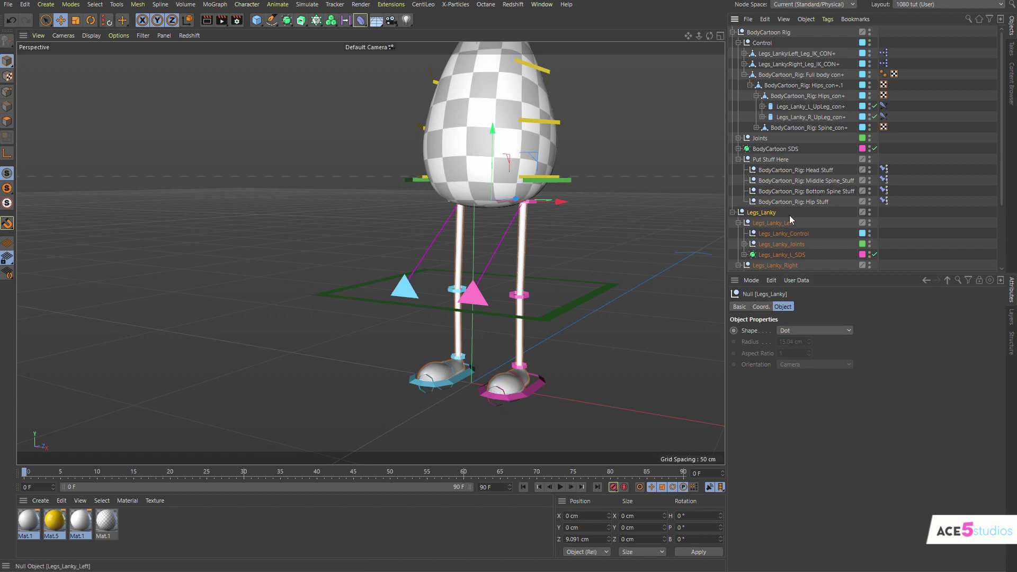
# Deselect everything and collapse the Legs_Lanky group in the object hierarchy
pyautogui.click(817, 253)
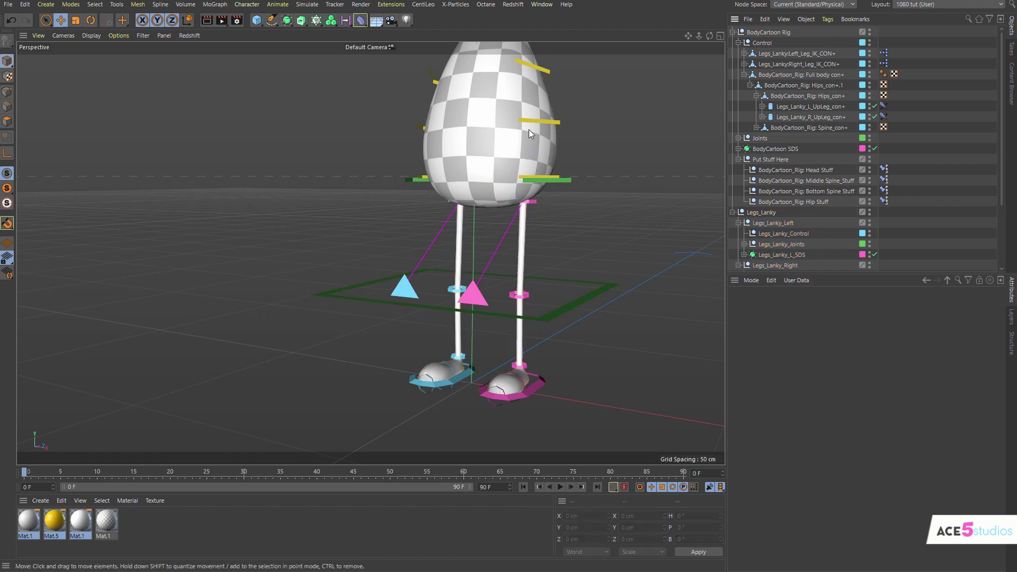
pyautogui.keyDown('alt'); pyautogui.moveTo(532, 129); pyautogui.dragTo(476, 194, button='middle'); pyautogui.keyUp('alt')
pyautogui.keyDown('alt'); pyautogui.moveTo(476, 194); pyautogui.dragTo(457, 197, button='right'); pyautogui.keyUp('alt')
pyautogui.keyDown('alt'); pyautogui.moveTo(456, 197); pyautogui.dragTo(506, 209); pyautogui.keyUp('alt')
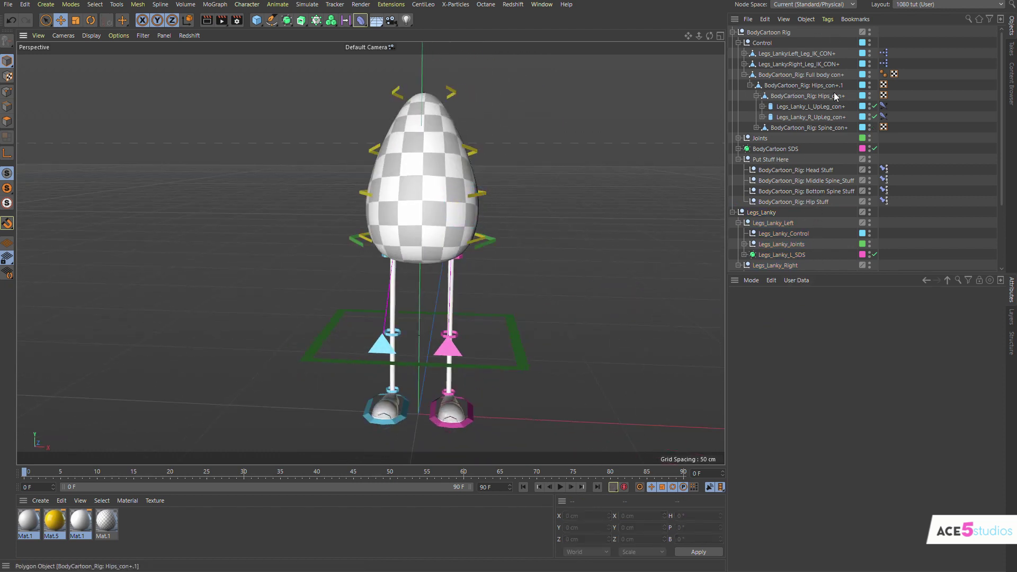
pyautogui.click(732, 213)
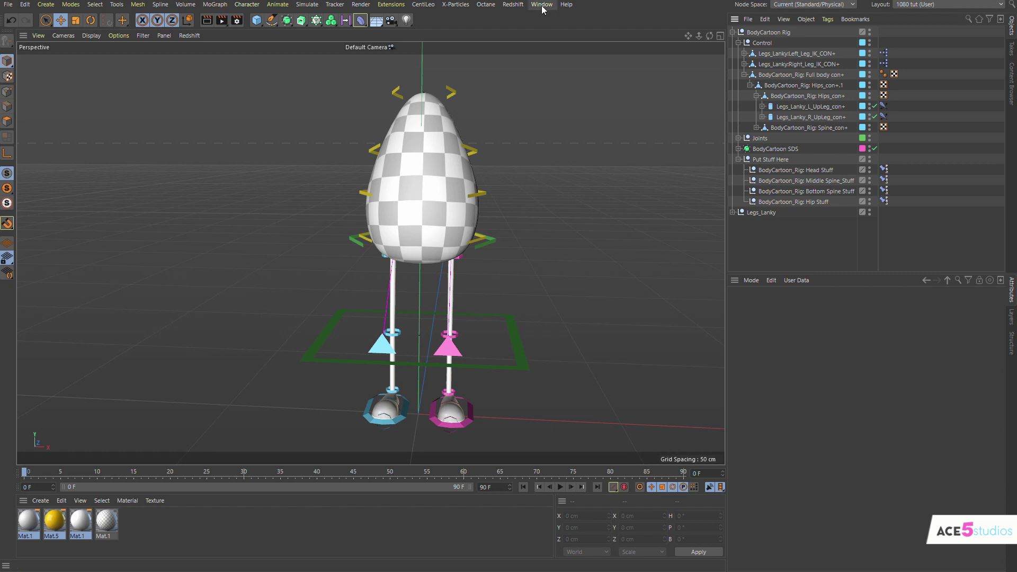
# Add a Sphere as a head, scale it down and raise it to the top of the cartoon body
pyautogui.keyDown('alt'); pyautogui.moveTo(447, 224); pyautogui.dragTo(359, 201); pyautogui.keyUp('alt')
pyautogui.click(256, 20)
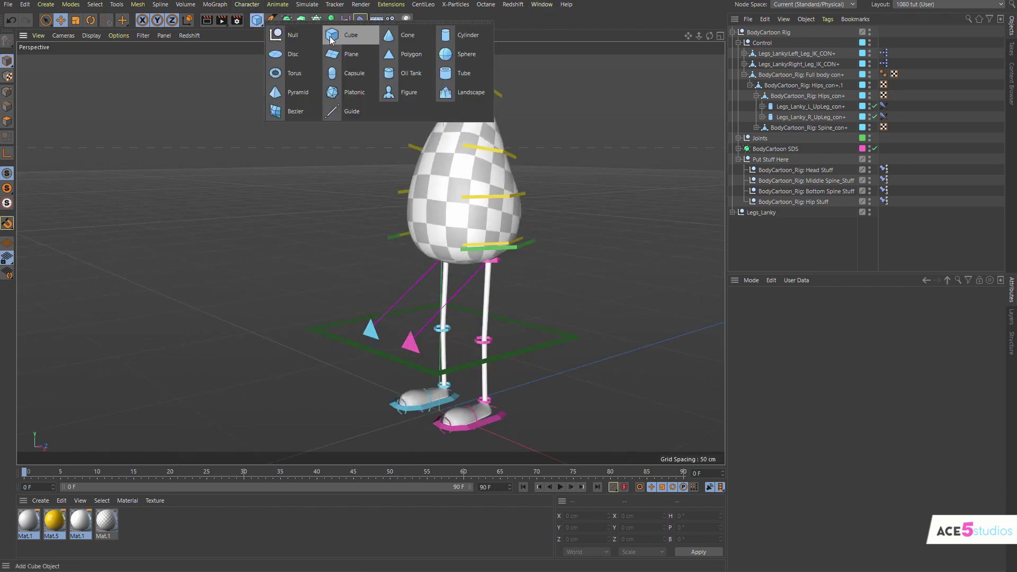
pyautogui.click(471, 53)
pyautogui.press('t')
pyautogui.moveTo(471, 51); pyautogui.dragTo(286, 329)
pyautogui.press('e')
pyautogui.moveTo(439, 372); pyautogui.dragTo(444, 47)
# Make the sphere editable and sculpt it into an uneven head shape with the Brush in Pull mode
pyautogui.press('c')
pyautogui.keyDown('alt'); pyautogui.moveTo(460, 345); pyautogui.dragTo(453, 463, button='middle'); pyautogui.keyUp('alt')
pyautogui.press('Return')
pyautogui.keyDown('alt'); pyautogui.moveTo(416, 286); pyautogui.dragTo(394, 256); pyautogui.keyUp('alt')
pyautogui.press('m')
pyautogui.press('c')
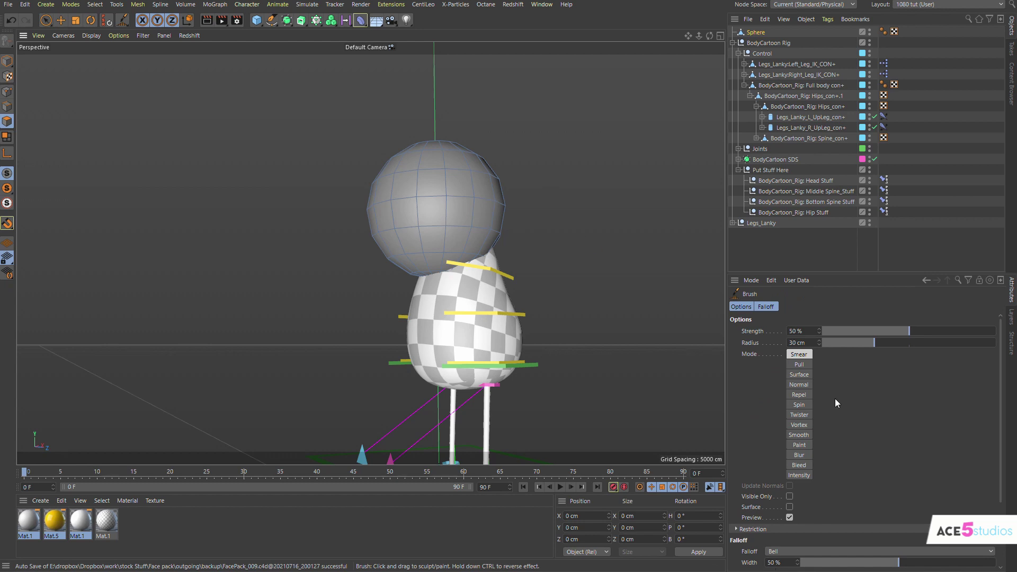
pyautogui.click(798, 365)
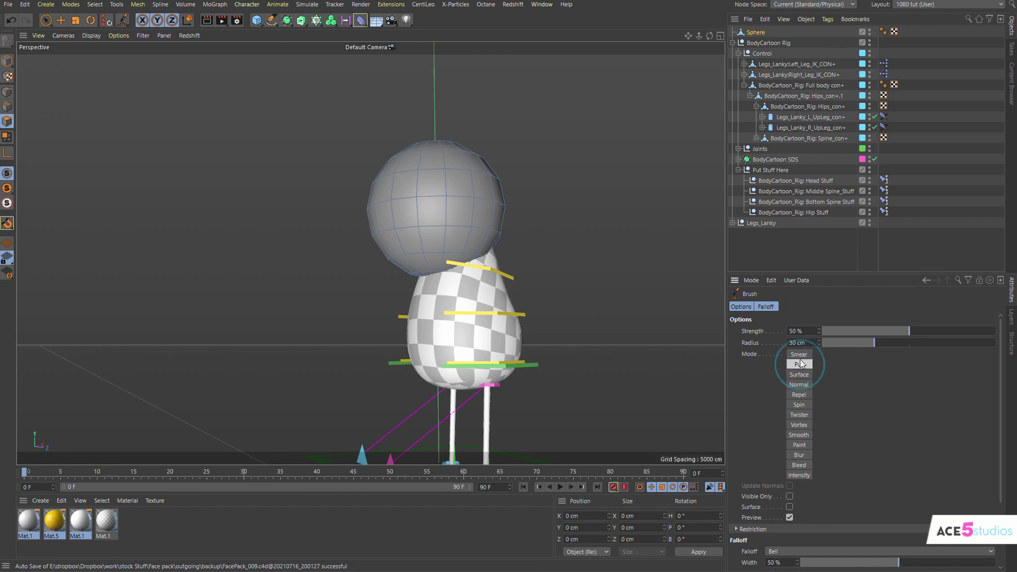
pyautogui.click(740, 32)
pyautogui.moveTo(454, 341)
pyautogui.keyDown('alt'); pyautogui.mouseDown()
pyautogui.moveTo(393, 247)
pyautogui.moveTo(415, 272)
pyautogui.moveTo(553, 291)
pyautogui.moveTo(481, 248)
pyautogui.mouseUp(); pyautogui.keyUp('alt')
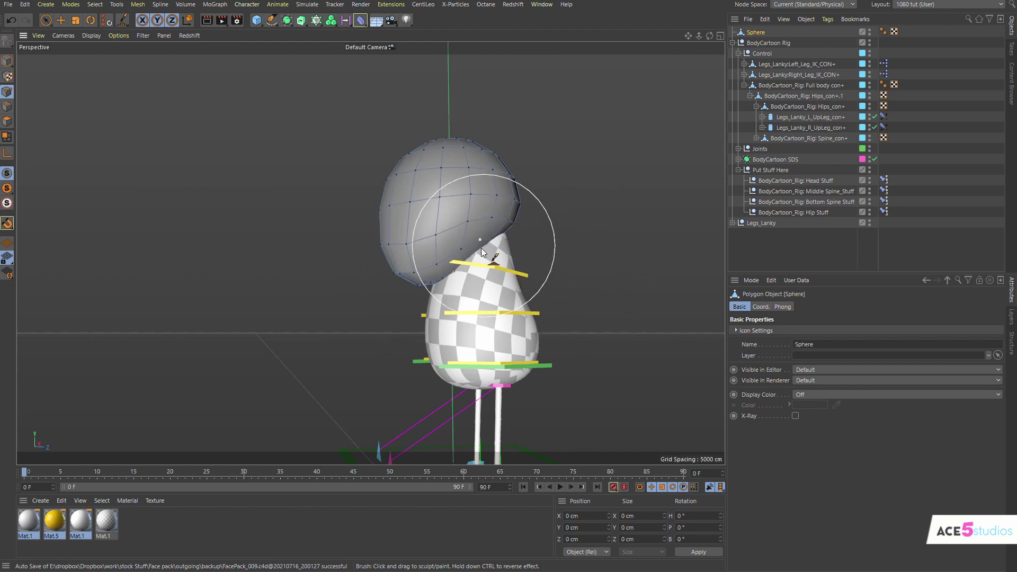
pyautogui.keyDown('alt'); pyautogui.moveTo(431, 224); pyautogui.dragTo(564, 215); pyautogui.keyUp('alt')
pyautogui.keyDown('alt'); pyautogui.moveTo(380, 235); pyautogui.dragTo(370, 259); pyautogui.keyUp('alt')
pyautogui.moveTo(299, 256); pyautogui.dragTo(315, 259)
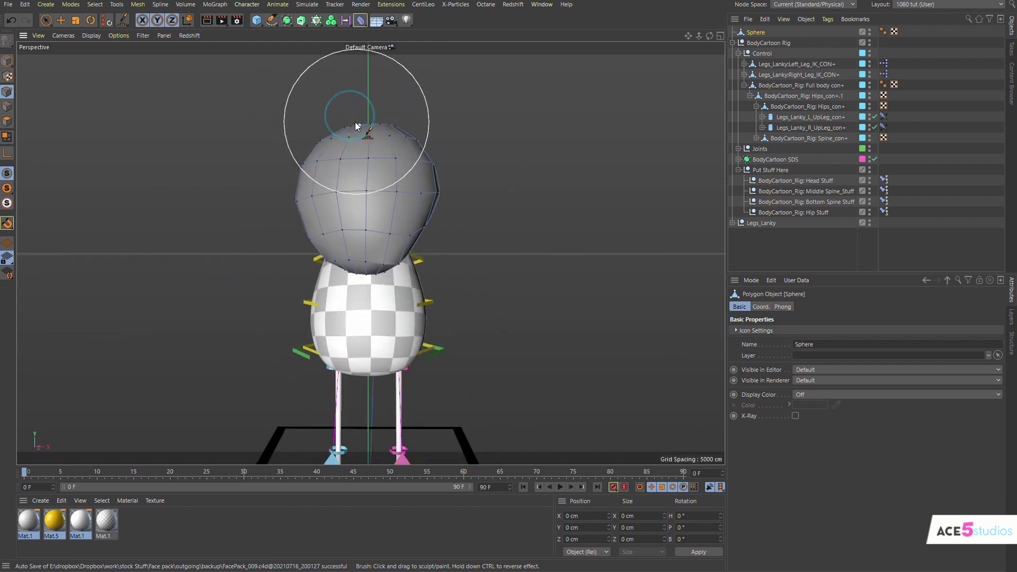
# Parent the sculpted sphere under the BodyCartoon_Rig: Head Stuff null
pyautogui.press('e')
pyautogui.moveTo(358, 126)
pyautogui.keyDown('alt'); pyautogui.mouseDown()
pyautogui.moveTo(322, 197)
pyautogui.moveTo(516, 268)
pyautogui.mouseUp(); pyautogui.keyUp('alt')
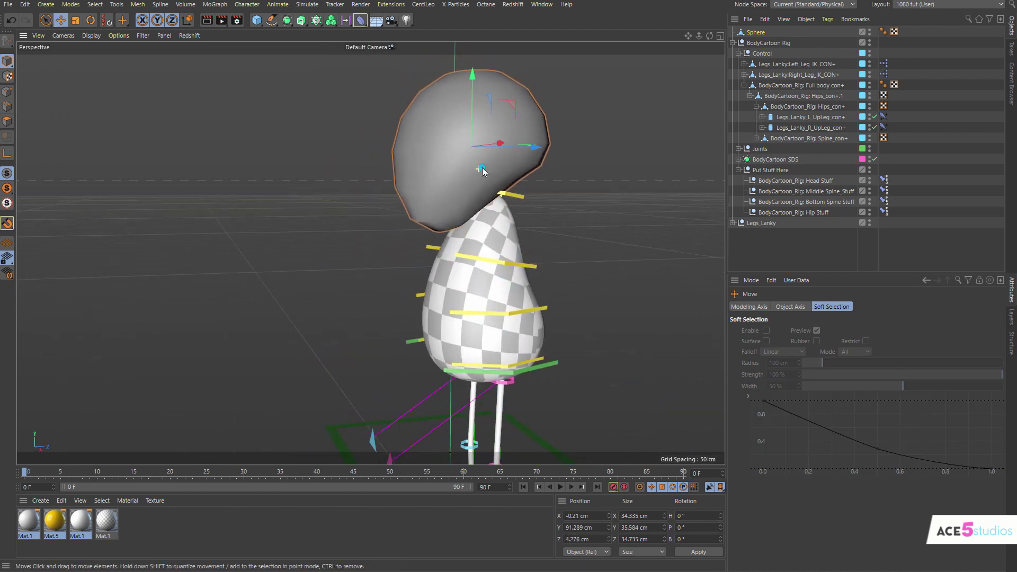
pyautogui.keyDown('alt'); pyautogui.moveTo(482, 169); pyautogui.dragTo(526, 179); pyautogui.keyUp('alt')
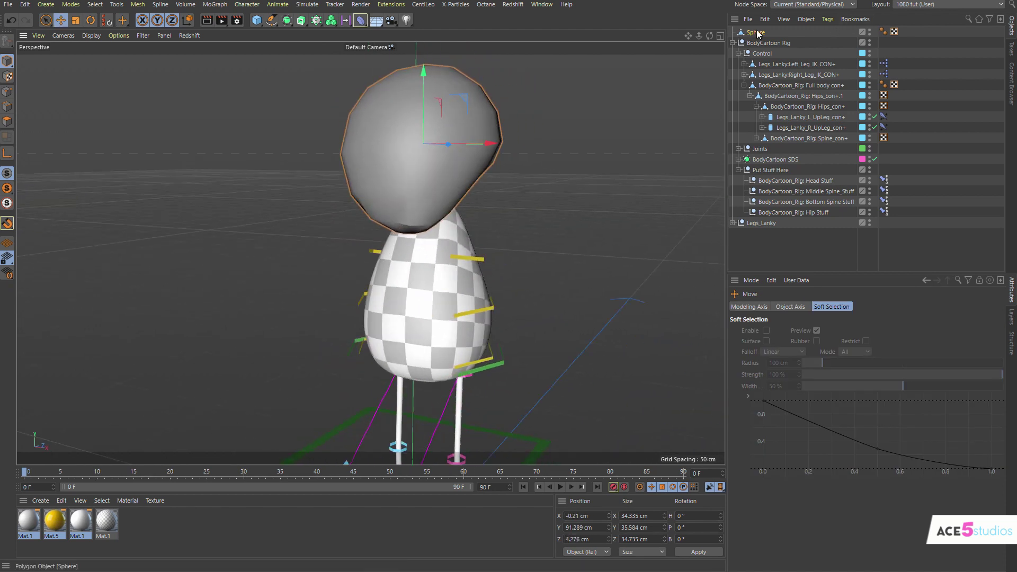
pyautogui.moveTo(759, 37); pyautogui.dragTo(805, 179)
pyautogui.click(813, 180)
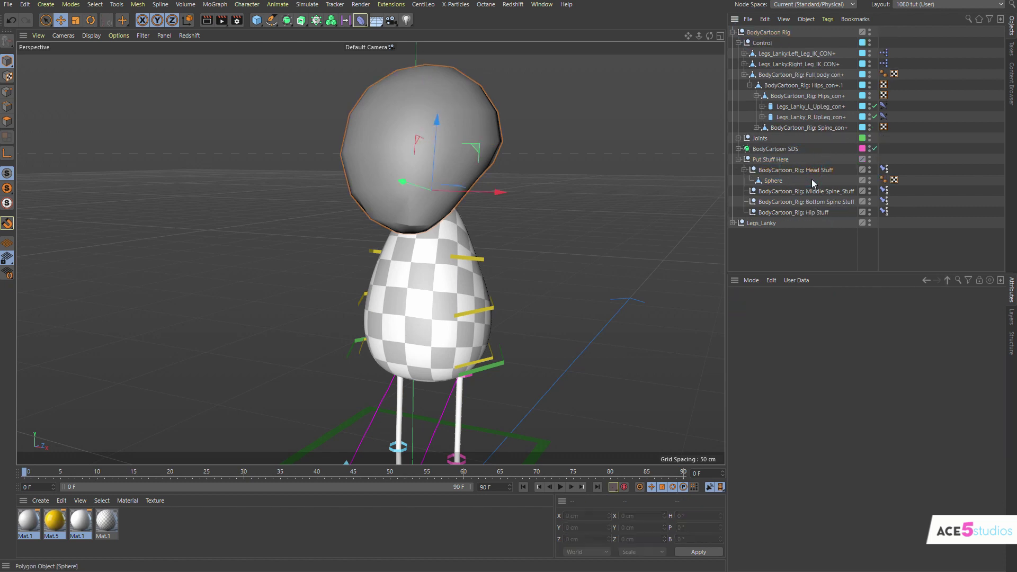
# Test the head attachment by rotating the Spine1_con+ and Spine2_con+ controls, and undo the rotations
pyautogui.keyDown('alt'); pyautogui.moveTo(454, 219); pyautogui.dragTo(350, 197); pyautogui.keyUp('alt')
pyautogui.click(487, 256)
pyautogui.press('r')
pyautogui.hotkey('ctrl', 'z')
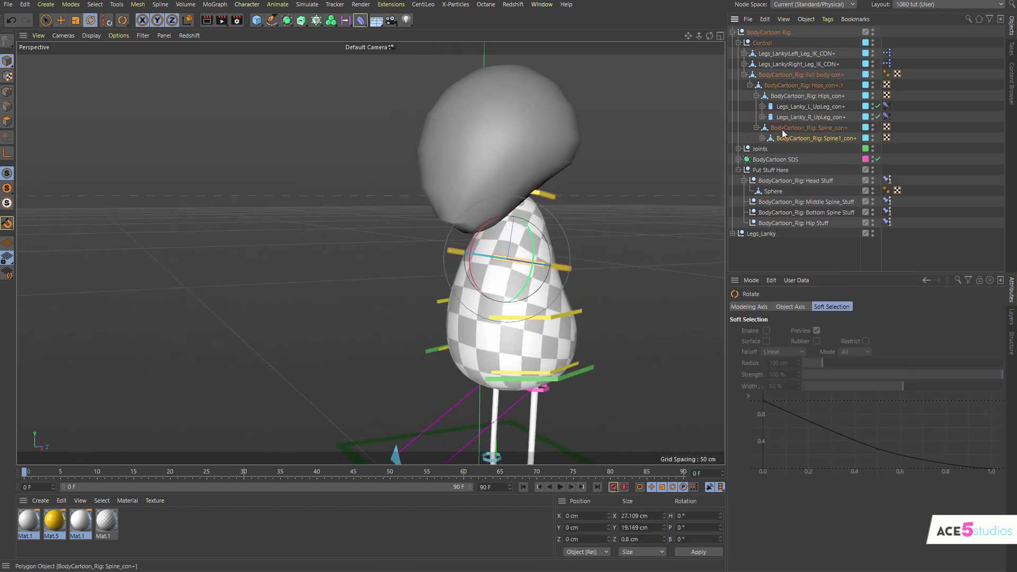
pyautogui.click(590, 251)
pyautogui.click(570, 267)
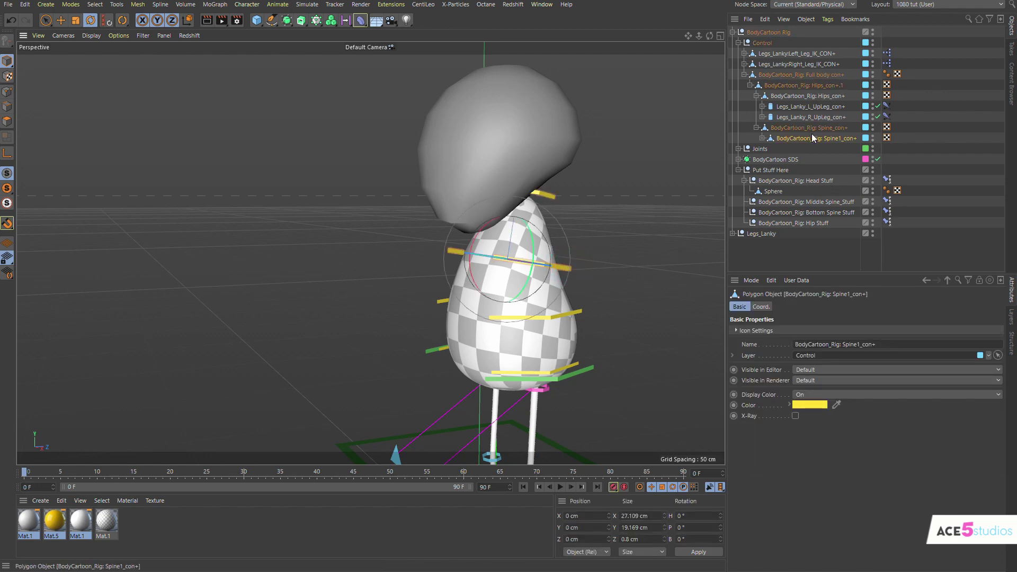
pyautogui.click(545, 195)
pyautogui.keyDown('alt'); pyautogui.moveTo(545, 195); pyautogui.dragTo(584, 189); pyautogui.keyUp('alt')
pyautogui.hotkey('ctrl', 'z')
# Move all points of the Spine2_con+ control up above the head, and return to Model mode
pyautogui.click(762, 139)
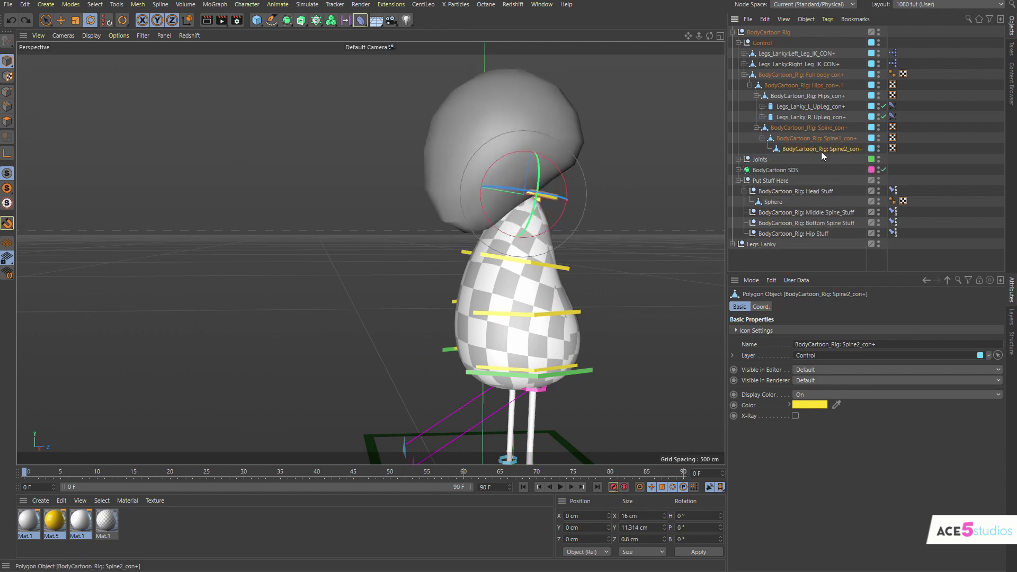
pyautogui.click(7, 92)
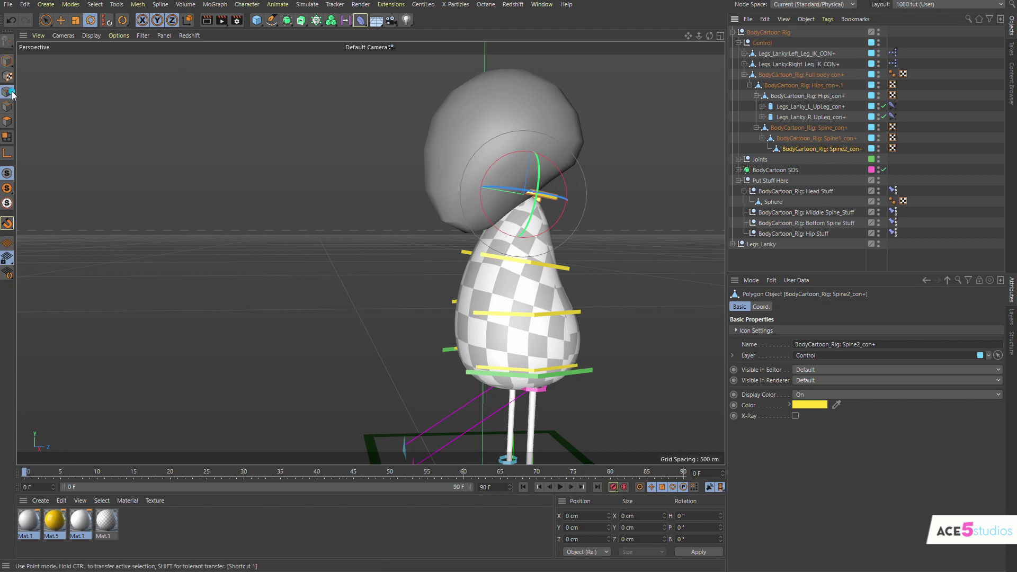
pyautogui.moveTo(426, 111); pyautogui.dragTo(468, 216)
pyautogui.moveTo(47, 20); pyautogui.dragTo(109, 56)
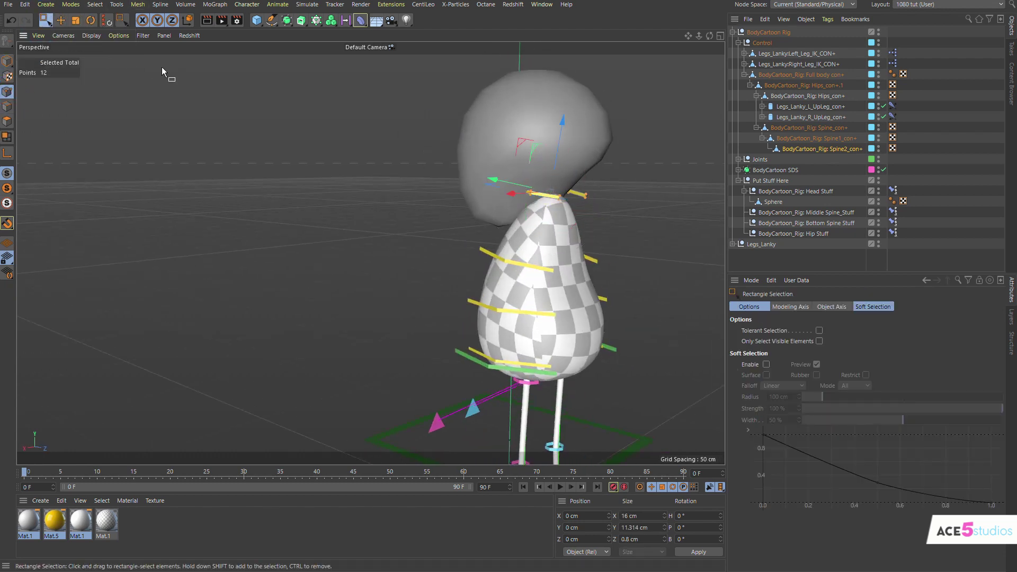
pyautogui.moveTo(383, 107); pyautogui.dragTo(664, 233)
pyautogui.keyDown('alt'); pyautogui.moveTo(576, 249); pyautogui.dragTo(615, 232); pyautogui.keyUp('alt')
pyautogui.press('e')
pyautogui.moveTo(567, 132); pyautogui.dragTo(590, 13)
pyautogui.keyDown('alt'); pyautogui.moveTo(573, 109); pyautogui.dragTo(578, 234, button='middle'); pyautogui.keyUp('alt')
pyautogui.moveTo(542, 151); pyautogui.dragTo(562, 255)
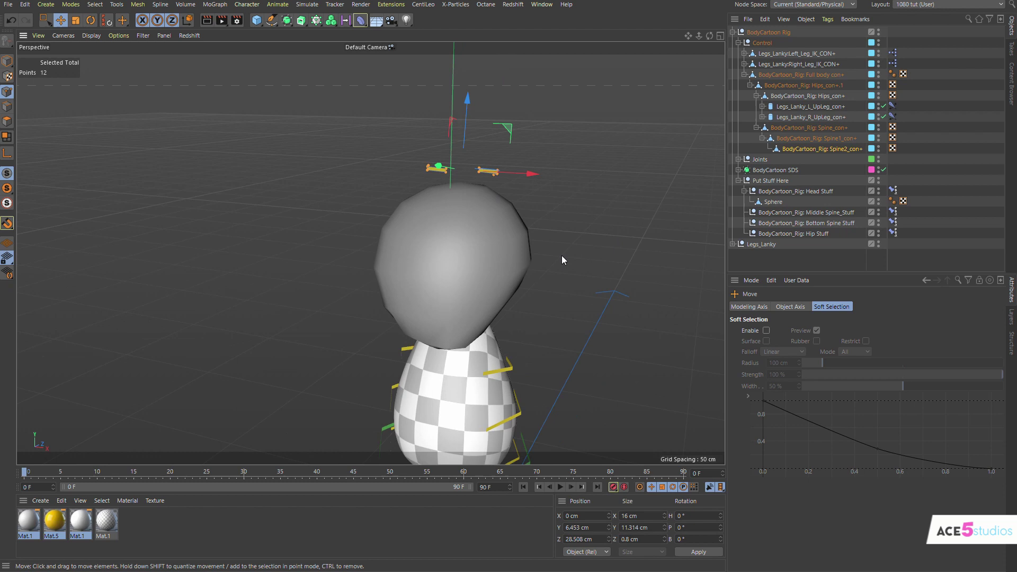
pyautogui.click(11, 58)
# Test the body bend by rotating the Spine1_con+ control with the head attached, and undo the rotation
pyautogui.keyDown('alt'); pyautogui.moveTo(325, 236); pyautogui.dragTo(387, 205); pyautogui.keyUp('alt')
pyautogui.press('r')
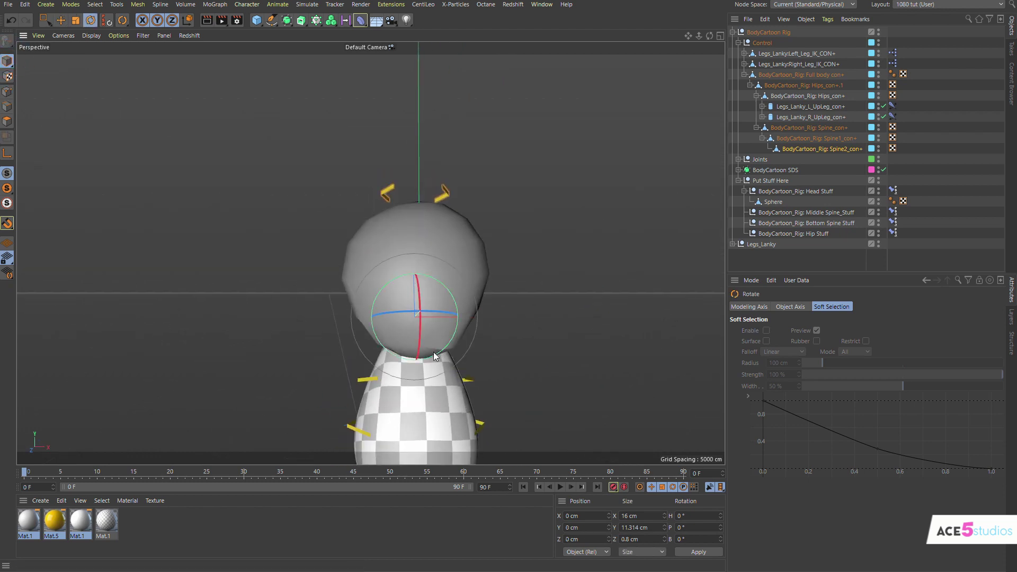
pyautogui.moveTo(429, 337); pyautogui.dragTo(452, 395)
pyautogui.click(442, 373)
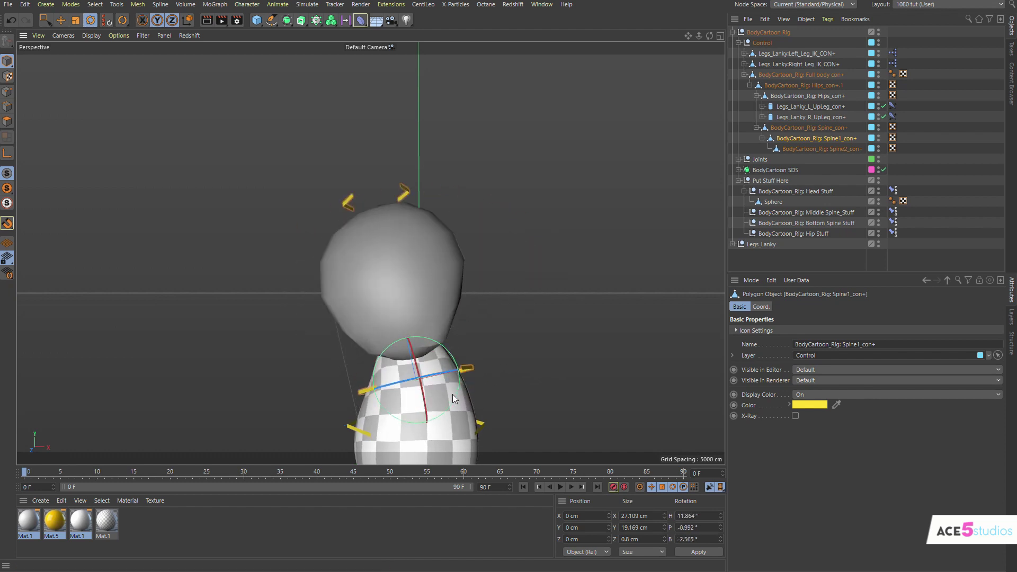
pyautogui.keyDown('alt'); pyautogui.moveTo(452, 394); pyautogui.dragTo(414, 200, button='middle'); pyautogui.keyUp('alt')
pyautogui.hotkey('ctrl', 'z')
# Try moving the green Hips_con+.1 control with the head attached, and undo the move
pyautogui.keyDown('alt'); pyautogui.moveTo(431, 241); pyautogui.dragTo(459, 301); pyautogui.keyUp('alt')
pyautogui.click(460, 305)
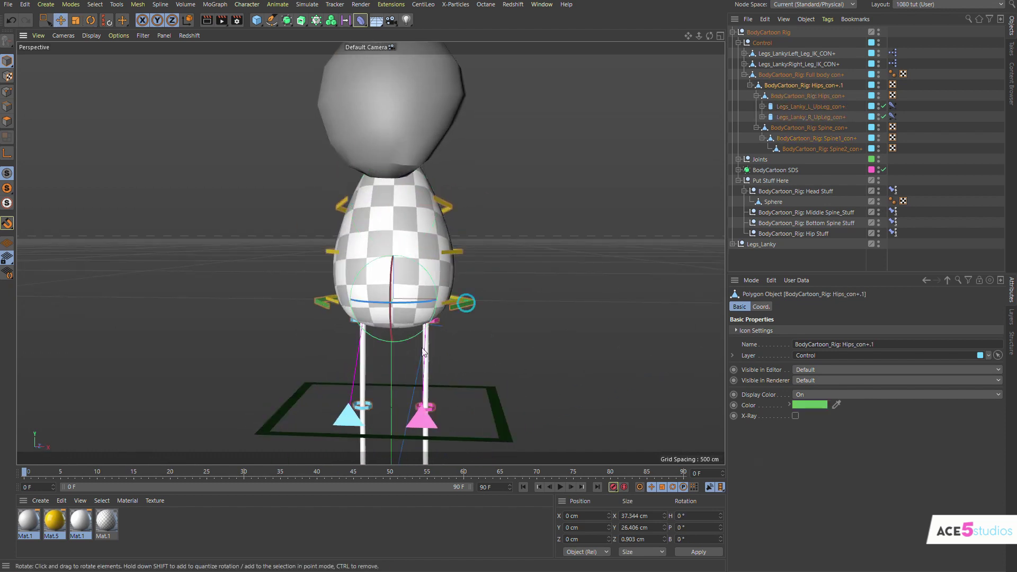
pyautogui.press('e')
pyautogui.moveTo(417, 380); pyautogui.dragTo(407, 398)
pyautogui.hotkey('ctrl', 'z')
pyautogui.keyDown('alt'); pyautogui.moveTo(413, 270); pyautogui.dragTo(319, 295); pyautogui.keyUp('alt')
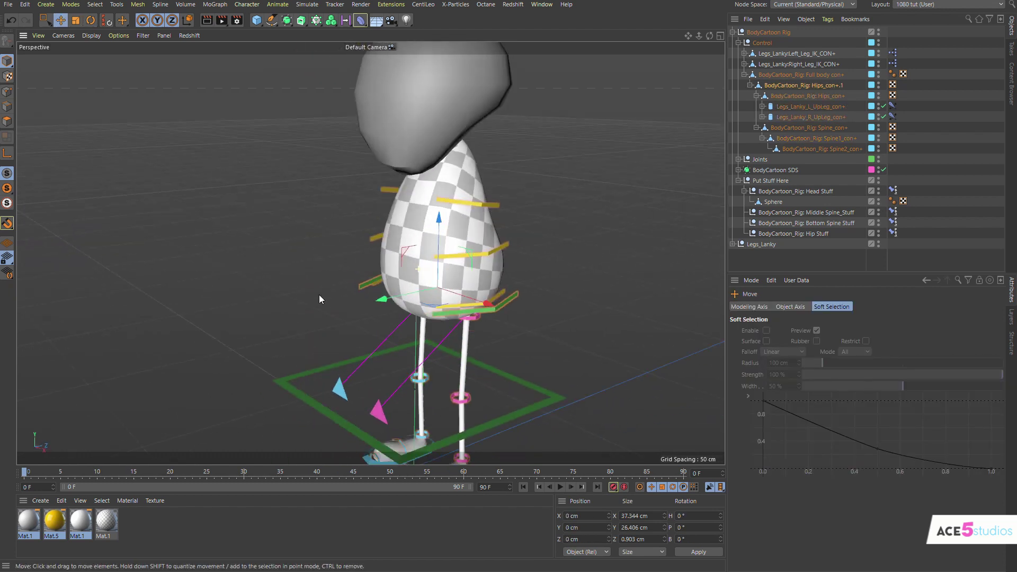
# Delete the sculpted sphere head
pyautogui.keyDown('alt'); pyautogui.moveTo(371, 253); pyautogui.dragTo(339, 222); pyautogui.keyUp('alt')
pyautogui.click(480, 173)
pyautogui.press('Delete')
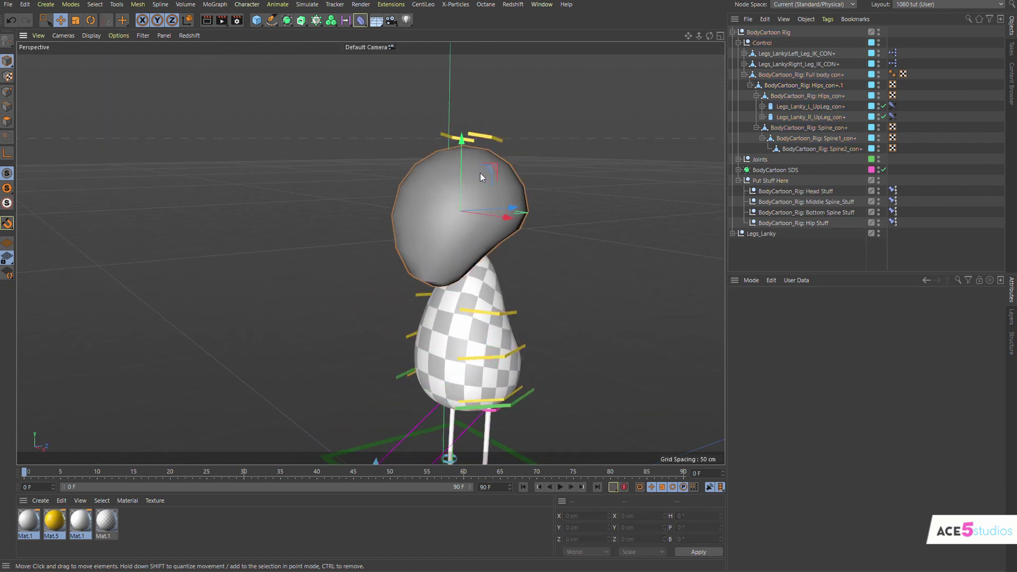
pyautogui.click(542, 5)
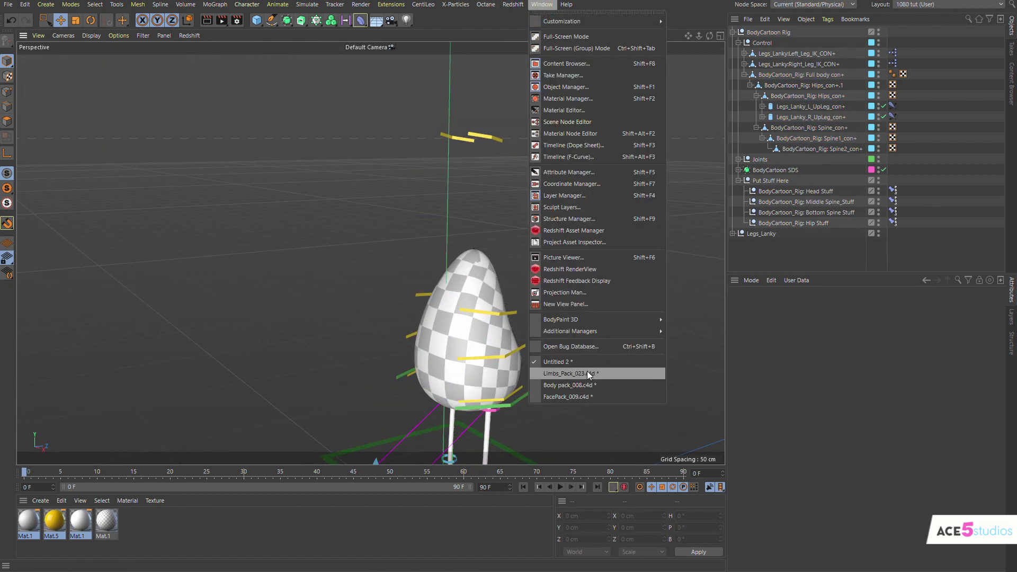
pyautogui.click(601, 382)
pyautogui.keyDown('alt'); pyautogui.moveTo(453, 220); pyautogui.dragTo(539, 401); pyautogui.keyUp('alt')
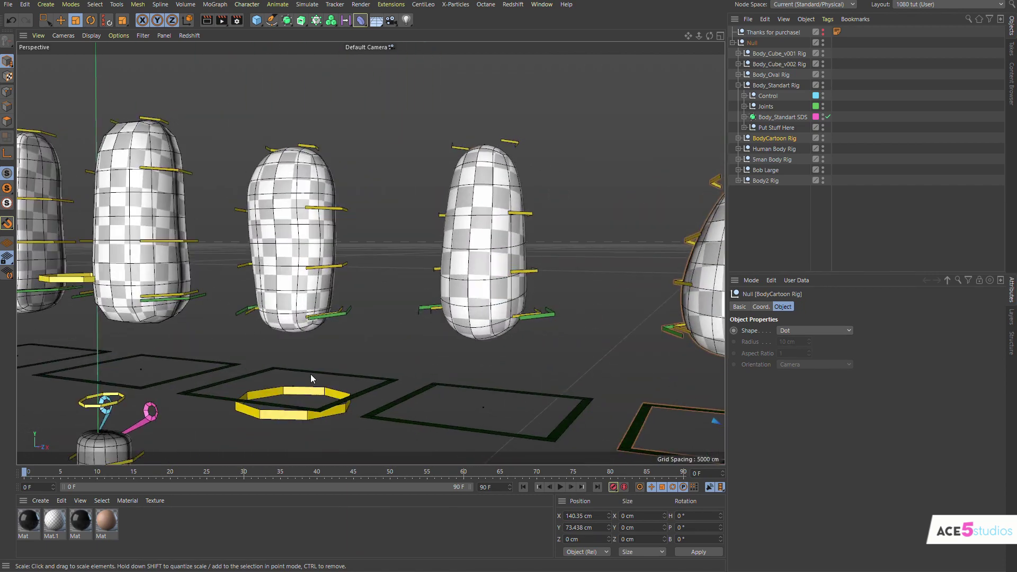
pyautogui.click(369, 377)
pyautogui.keyDown('alt'); pyautogui.moveTo(265, 288); pyautogui.dragTo(277, 301); pyautogui.keyUp('alt')
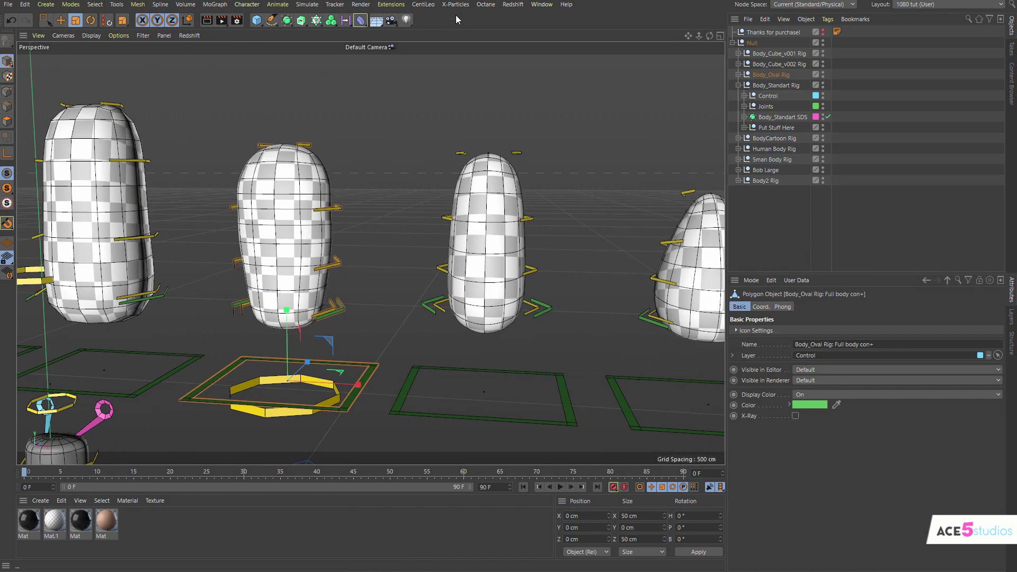
pyautogui.click(545, 7)
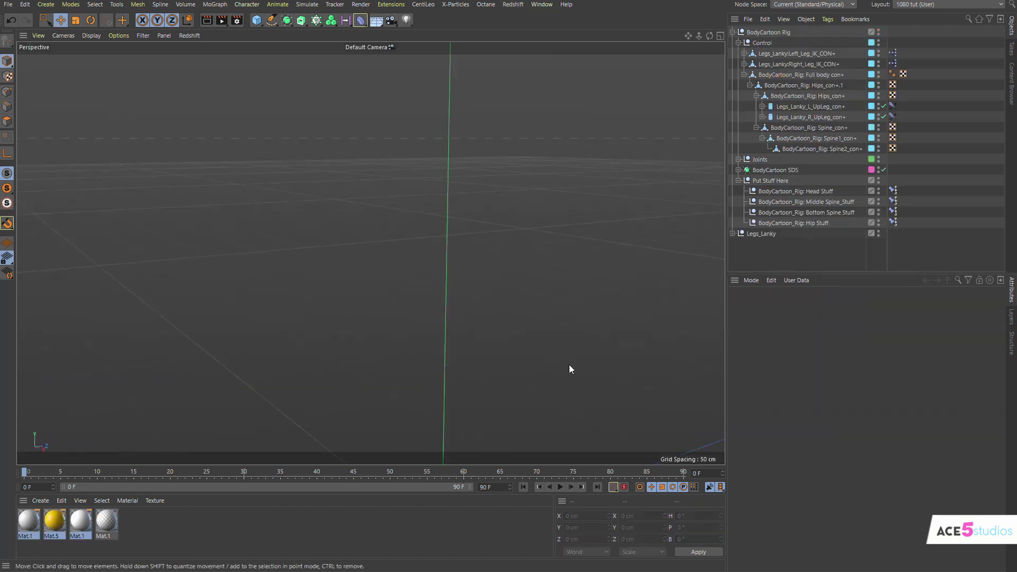
pyautogui.click(569, 365)
pyautogui.hotkey('ctrl', 'v')
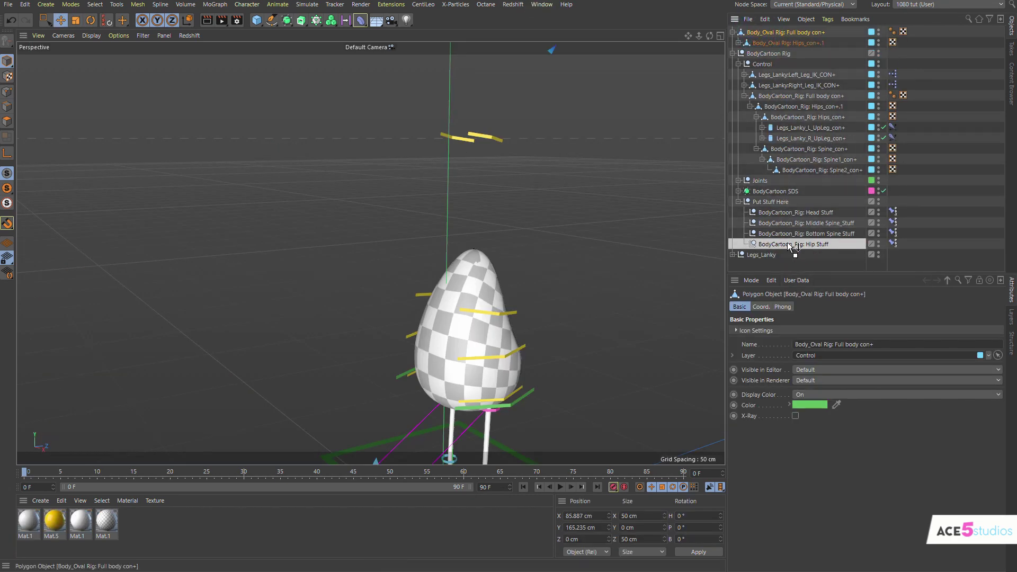
pyautogui.hotkey('alt', '0')
pyautogui.keyDown('alt'); pyautogui.moveTo(371, 252); pyautogui.dragTo(376, 91, button='middle'); pyautogui.keyUp('alt')
pyautogui.hotkey('ctrl', 'z')
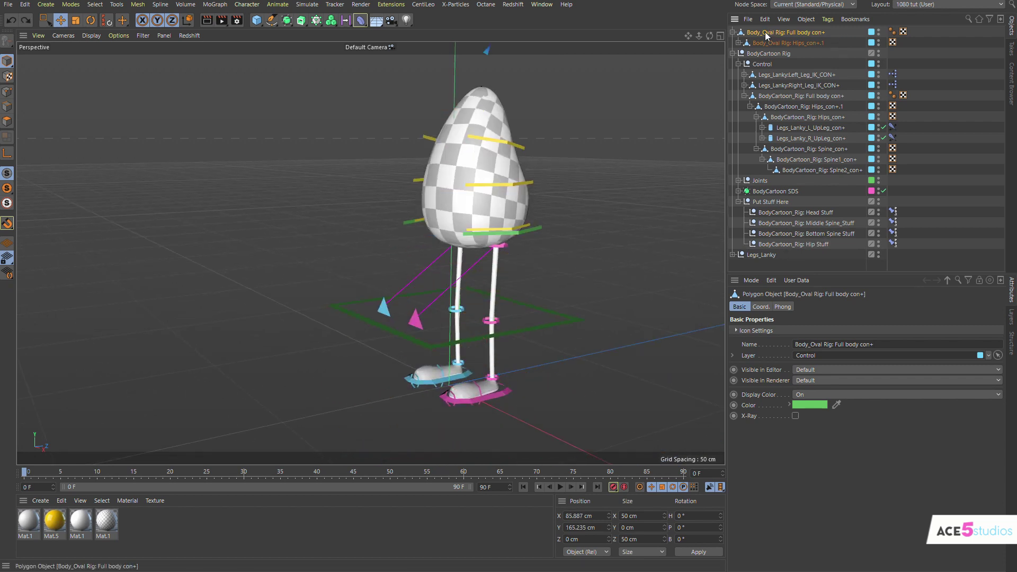
pyautogui.scroll(-8, 517, 165)
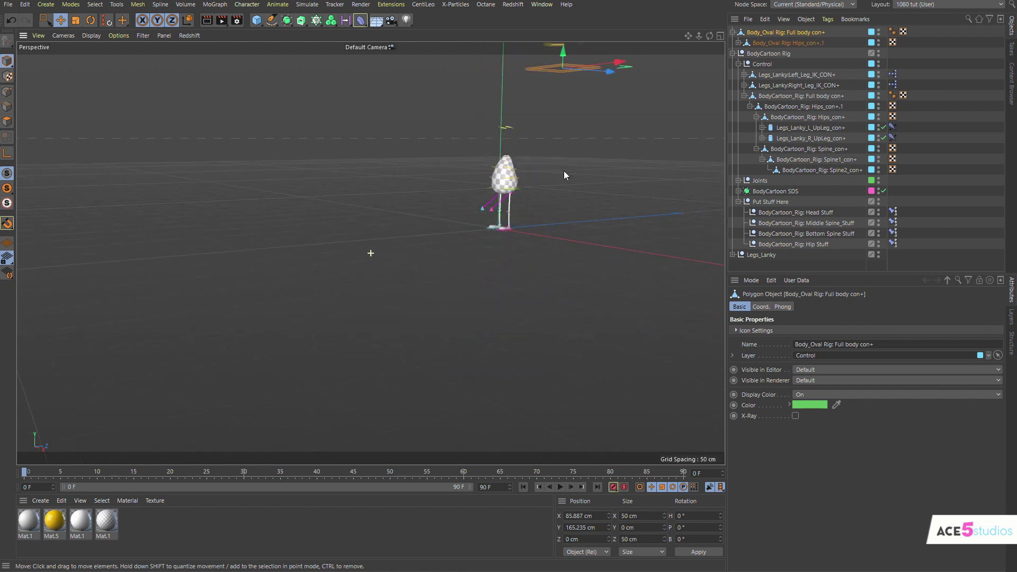
pyautogui.keyDown('alt'); pyautogui.moveTo(565, 173); pyautogui.dragTo(531, 269, button='middle'); pyautogui.keyUp('alt')
pyautogui.press('Delete')
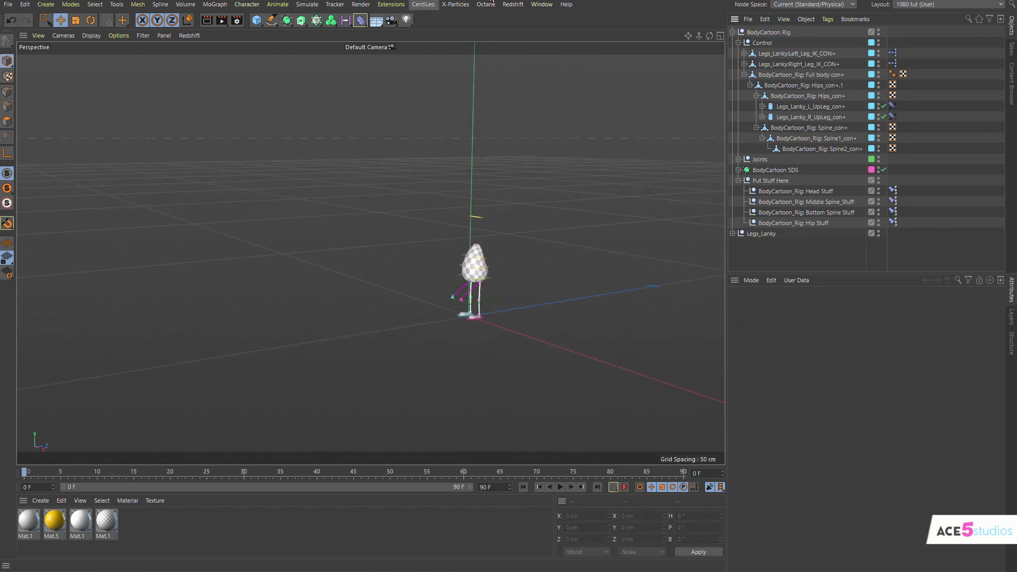
# Copy the whole Body_Oval Rig from Body pack_008.c4d and paste it into the Untitled 2 character scene
pyautogui.click(551, 5)
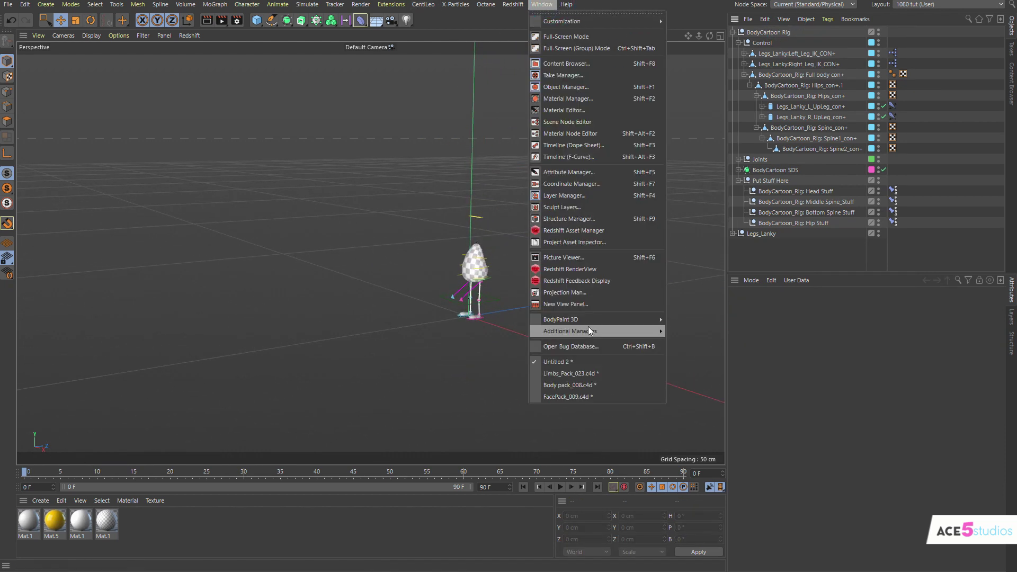
pyautogui.click(602, 386)
pyautogui.click(782, 75)
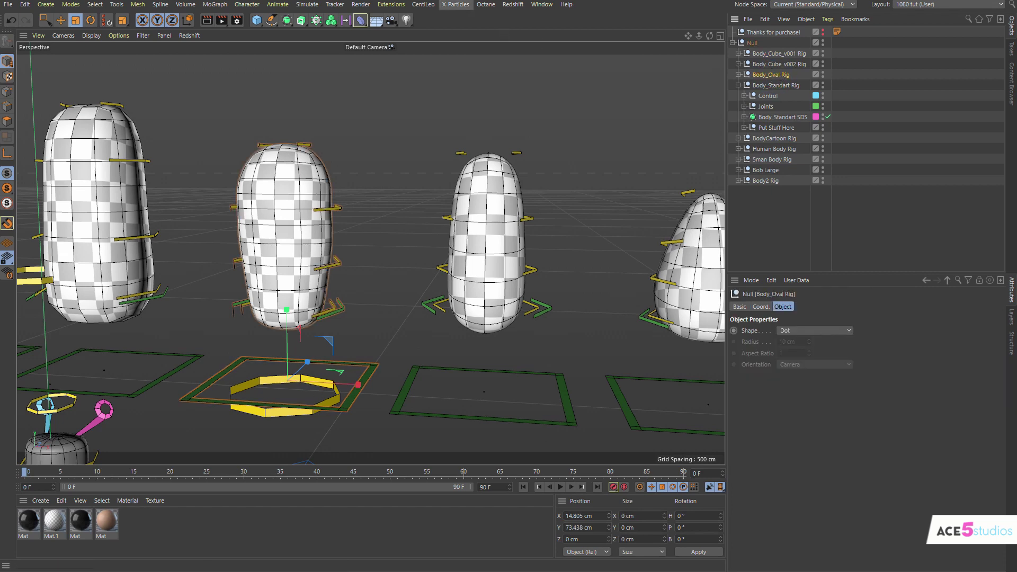
pyautogui.click(546, 4)
pyautogui.click(589, 364)
pyautogui.hotkey('ctrl', 'v')
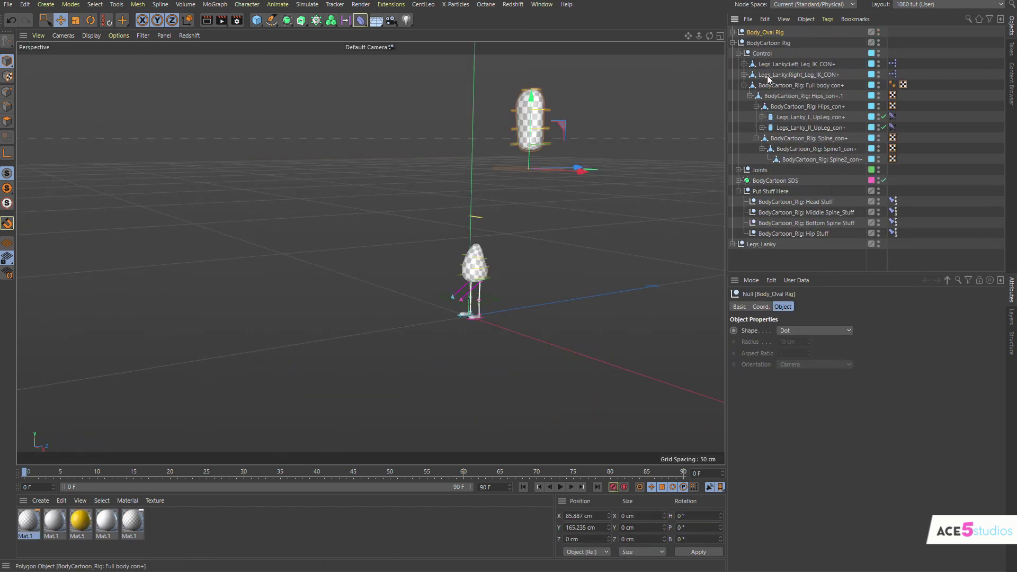
# Reset the Body_Oval Rig to the origin and place it on top of the cartoon body at about Y 58 cm, Z 7 cm
pyautogui.hotkey('alt', '0')
pyautogui.keyDown('alt'); pyautogui.moveTo(463, 311); pyautogui.dragTo(505, 291, button='right'); pyautogui.keyUp('alt')
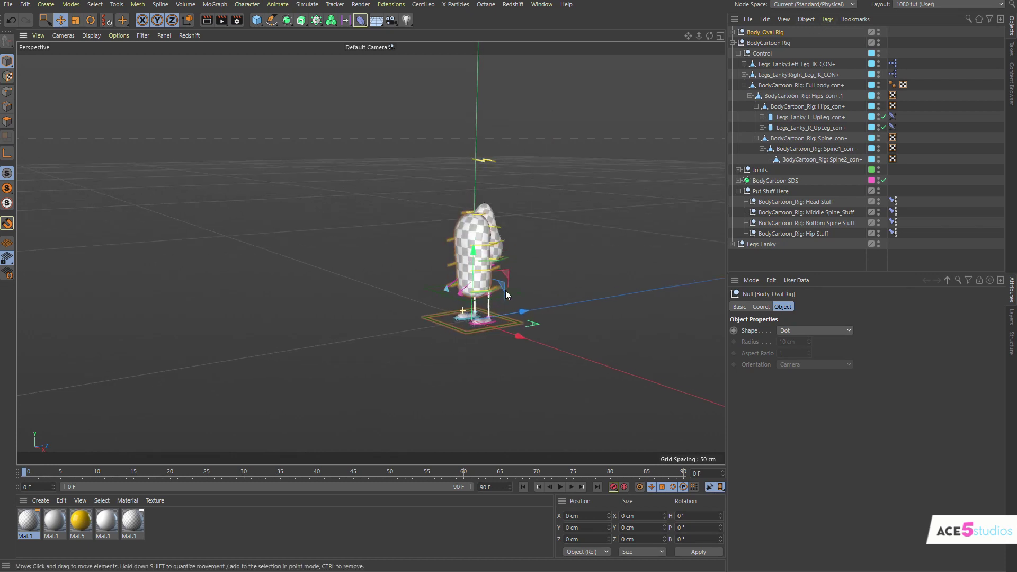
pyautogui.scroll(6, 505, 290)
pyautogui.moveTo(567, 285); pyautogui.dragTo(592, 100)
pyautogui.keyDown('alt'); pyautogui.moveTo(592, 100); pyautogui.dragTo(565, 280, button='middle'); pyautogui.keyUp('alt')
pyautogui.keyDown('alt'); pyautogui.moveTo(541, 233); pyautogui.dragTo(508, 231); pyautogui.keyUp('alt')
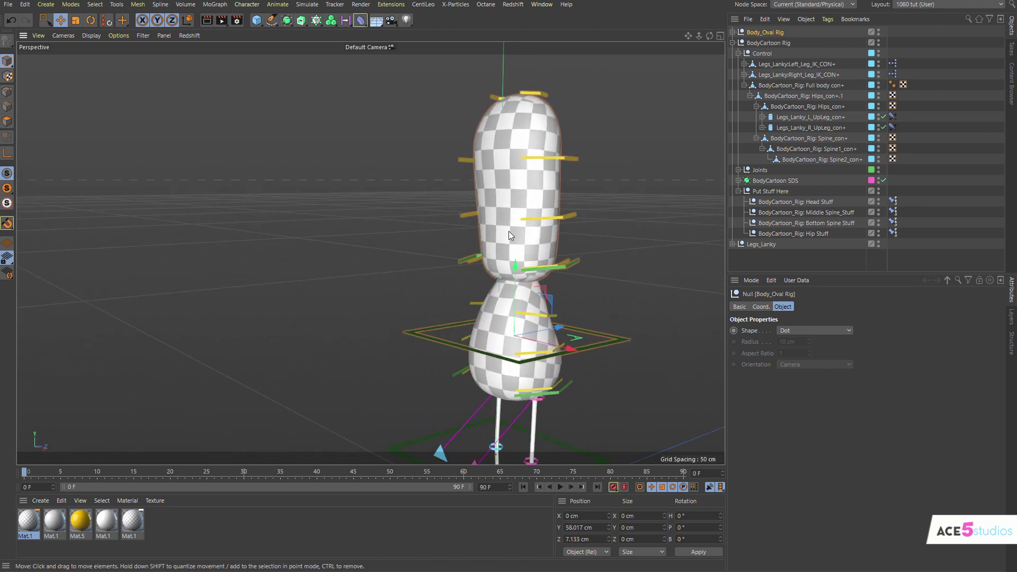
# Scale the whole Body_Oval Rig down slightly and reposition it on the cartoon body at about Y 63 cm, Z 4 cm
pyautogui.click(7, 60)
pyautogui.click(42, 94)
pyautogui.click(76, 20)
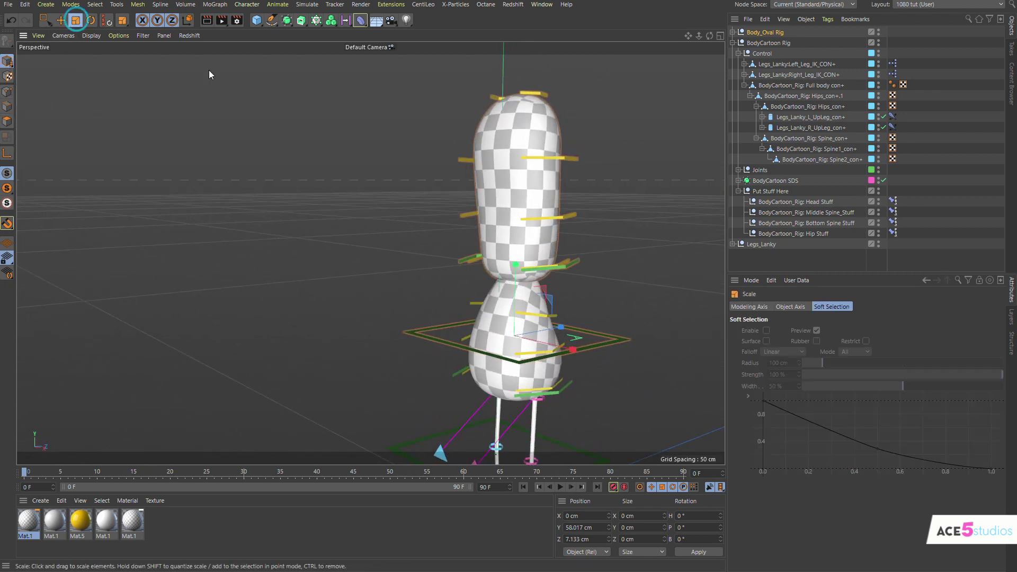
pyautogui.moveTo(604, 193); pyautogui.dragTo(399, 282)
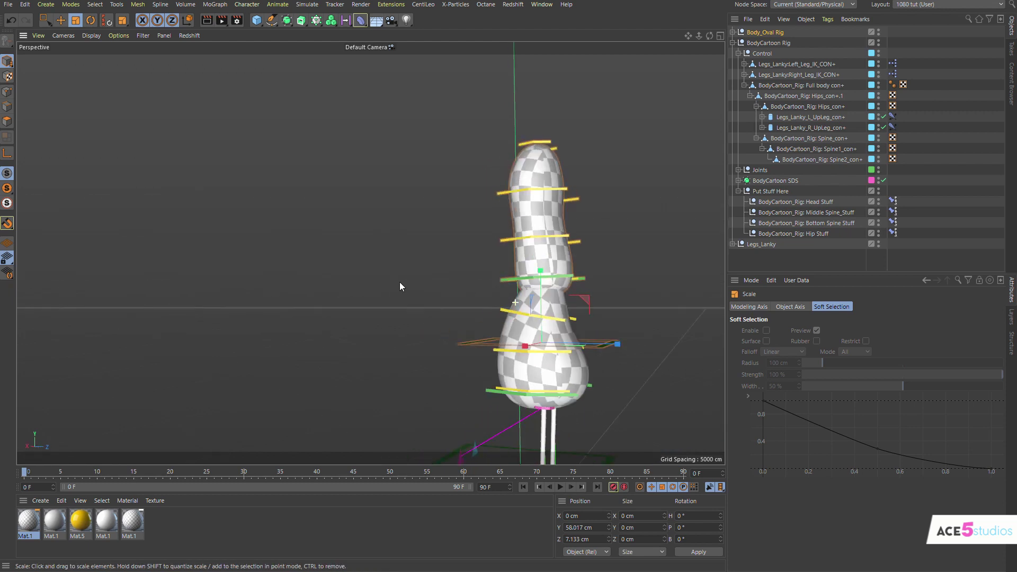
pyautogui.hotkey('ctrl', 'z')
pyautogui.click(66, 18)
pyautogui.click(61, 21)
pyautogui.moveTo(580, 310); pyautogui.dragTo(608, 261)
# Rotate the spine controls of the Body_Oval Rig so that its upper part curls over towards the character's back
pyautogui.click(570, 233)
pyautogui.press('r')
pyautogui.moveTo(632, 216); pyautogui.dragTo(530, 256)
pyautogui.hotkey('ctrl', 'z')
pyautogui.click(626, 347)
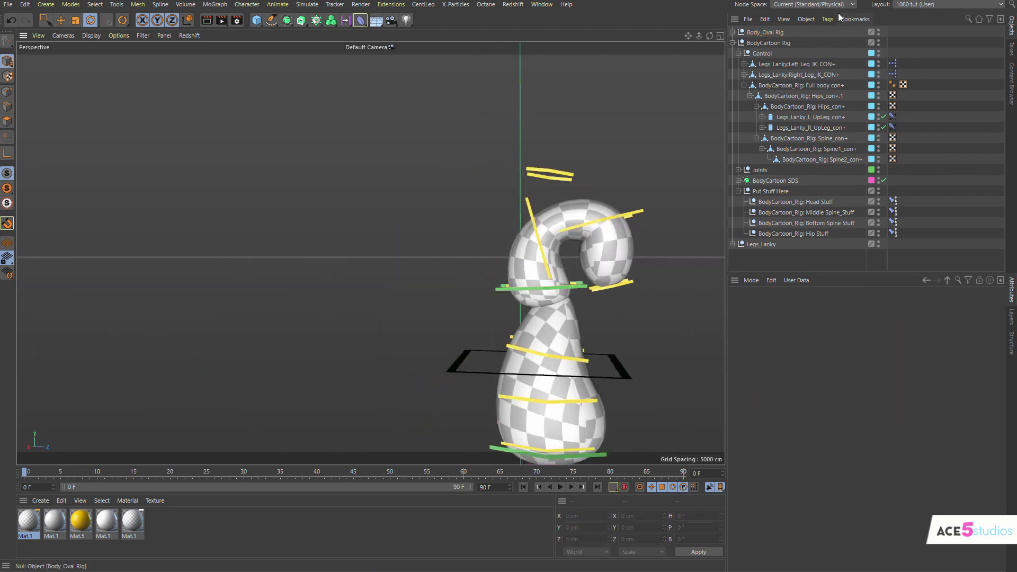
# Rename the Body_Oval Rig as "head rig" and nest it under BodyCartoon_Rig: Head Stuff
pyautogui.click(771, 31)
pyautogui.doubleClick(771, 31)
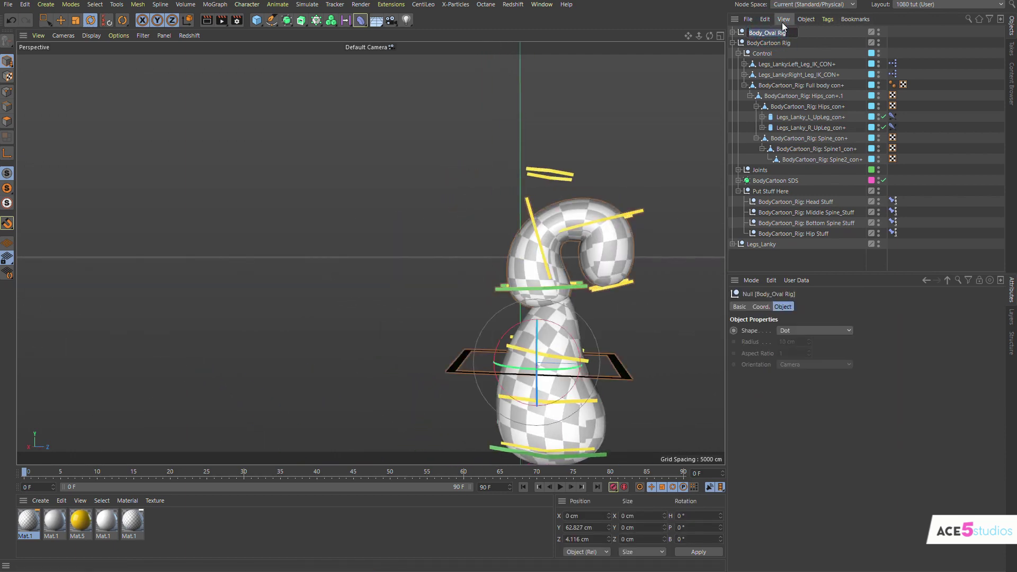
pyautogui.write('head rig')
pyautogui.press('Return')
pyautogui.moveTo(764, 38); pyautogui.dragTo(826, 203)
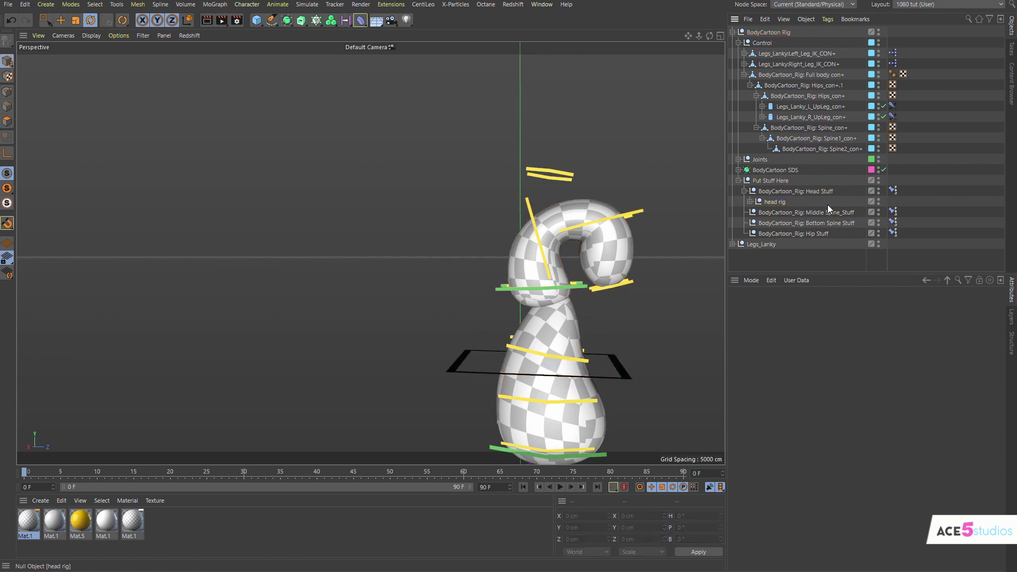
# Try rotating the body's Spine2_con+ control with the head rig attached, and undo the rotation
pyautogui.keyDown('alt'); pyautogui.moveTo(527, 291); pyautogui.dragTo(648, 298); pyautogui.keyUp('alt')
pyautogui.click(519, 168)
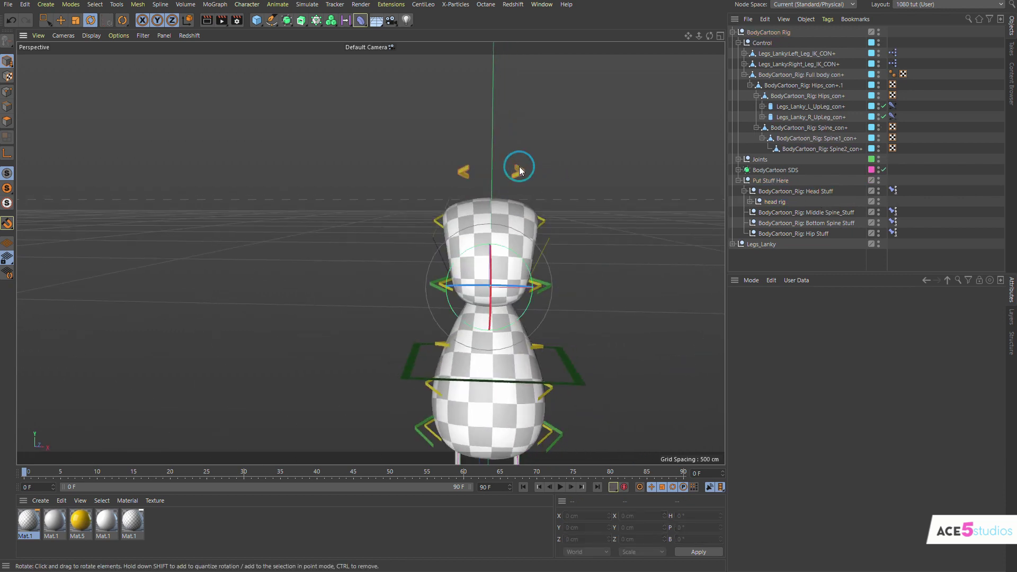
pyautogui.moveTo(571, 296)
pyautogui.mouseDown()
pyautogui.moveTo(561, 279)
pyautogui.moveTo(558, 307)
pyautogui.mouseUp()
pyautogui.hotkey('ctrl', 'z')
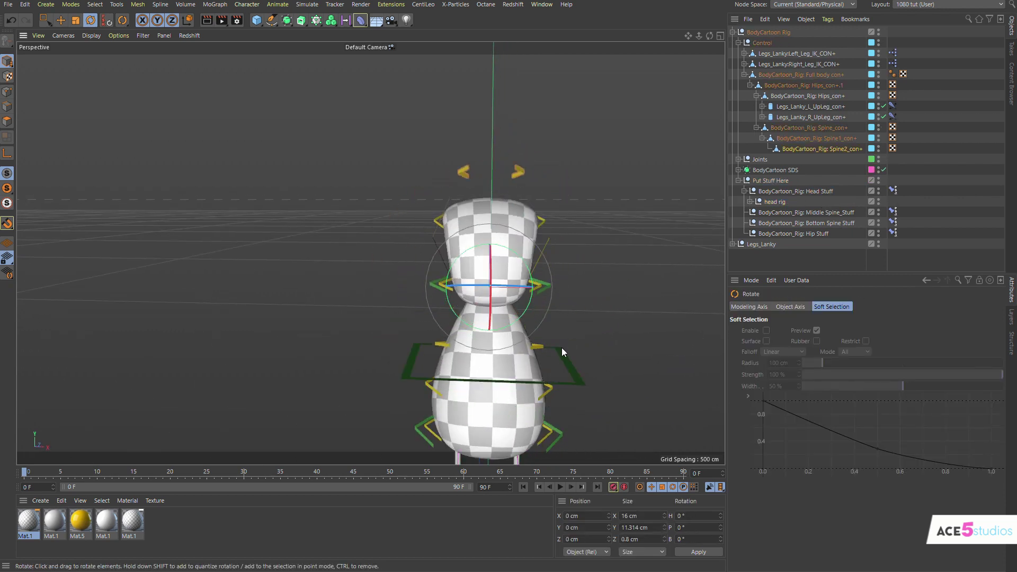
# Hide the head rig's Full body con+ control in the editor and renderer, while forcing its child Hips_con+.1 control visible
pyautogui.click(565, 349)
pyautogui.click(751, 202)
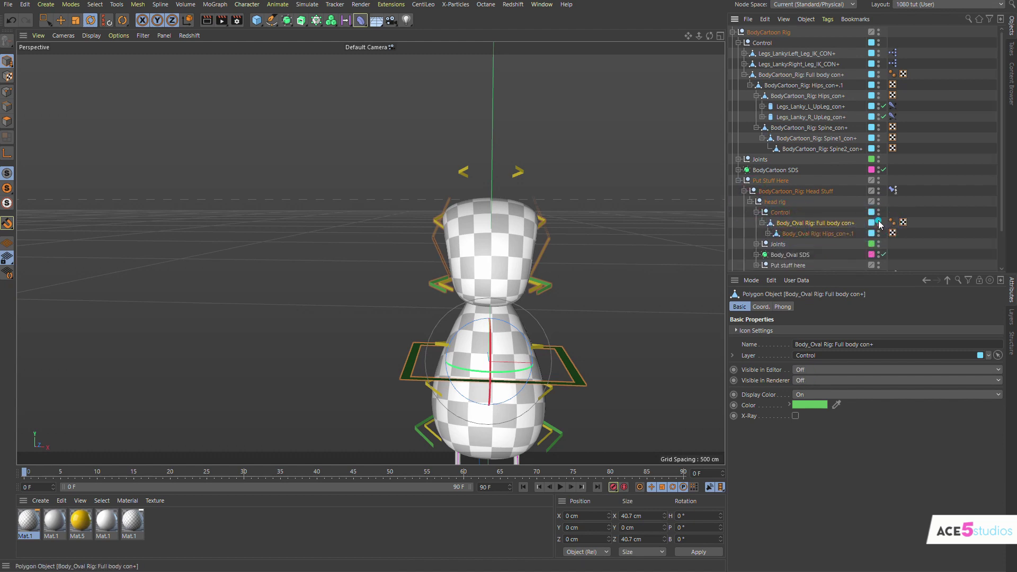
pyautogui.keyDown('alt'); pyautogui.moveTo(577, 236); pyautogui.dragTo(389, 236); pyautogui.keyUp('alt')
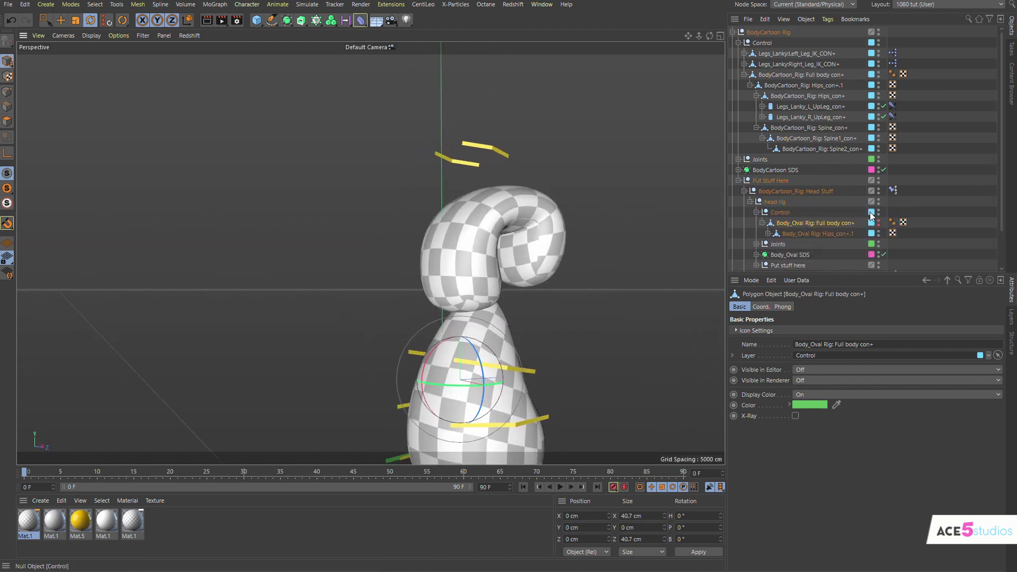
pyautogui.keyDown('ctrl'); pyautogui.click(880, 225); pyautogui.keyUp('ctrl')
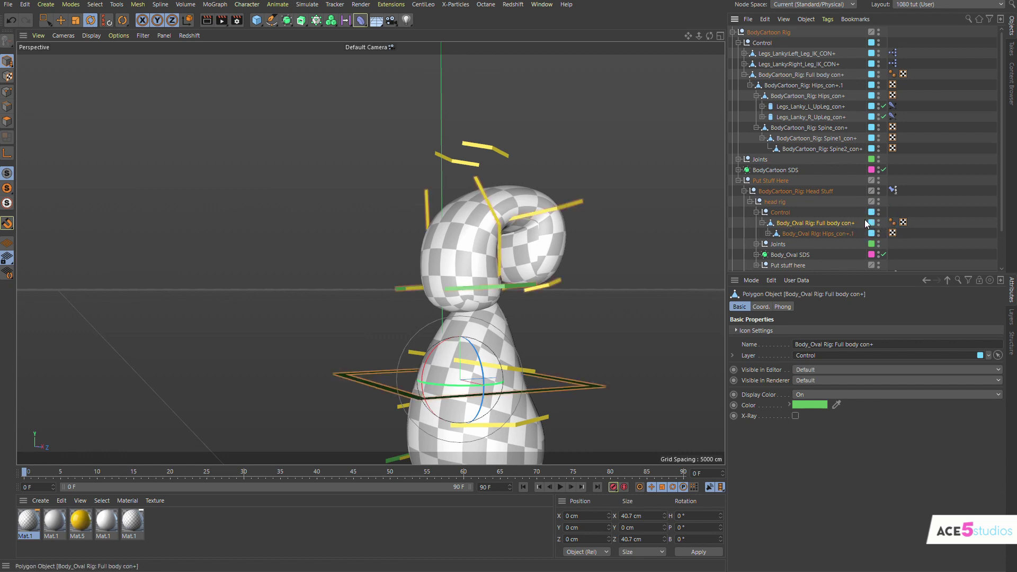
pyautogui.keyDown('ctrl'); pyautogui.click(879, 225); pyautogui.keyUp('ctrl')
pyautogui.keyDown('alt'); pyautogui.moveTo(499, 180); pyautogui.dragTo(501, 168, button='middle'); pyautogui.keyUp('alt')
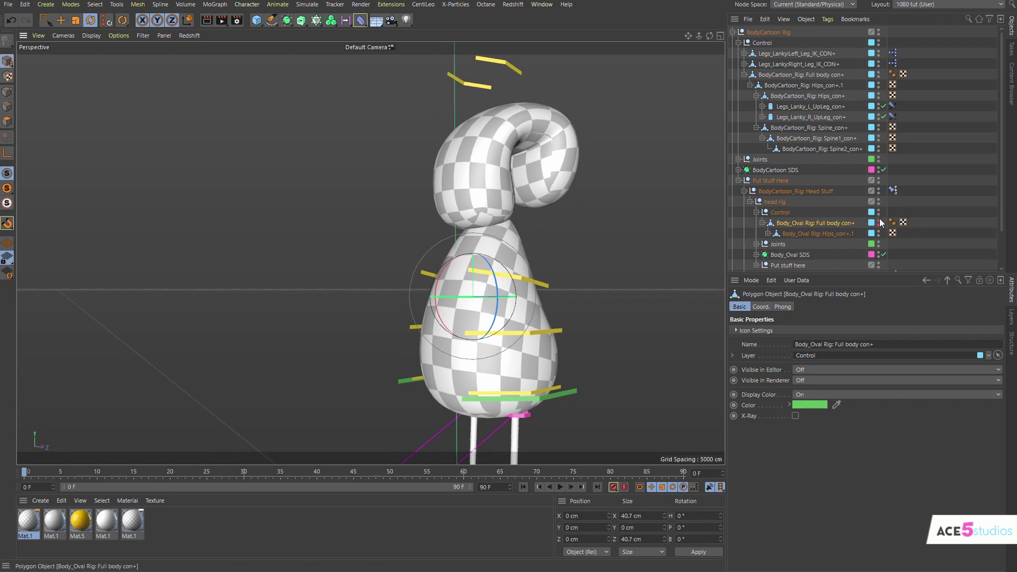
pyautogui.click(878, 233)
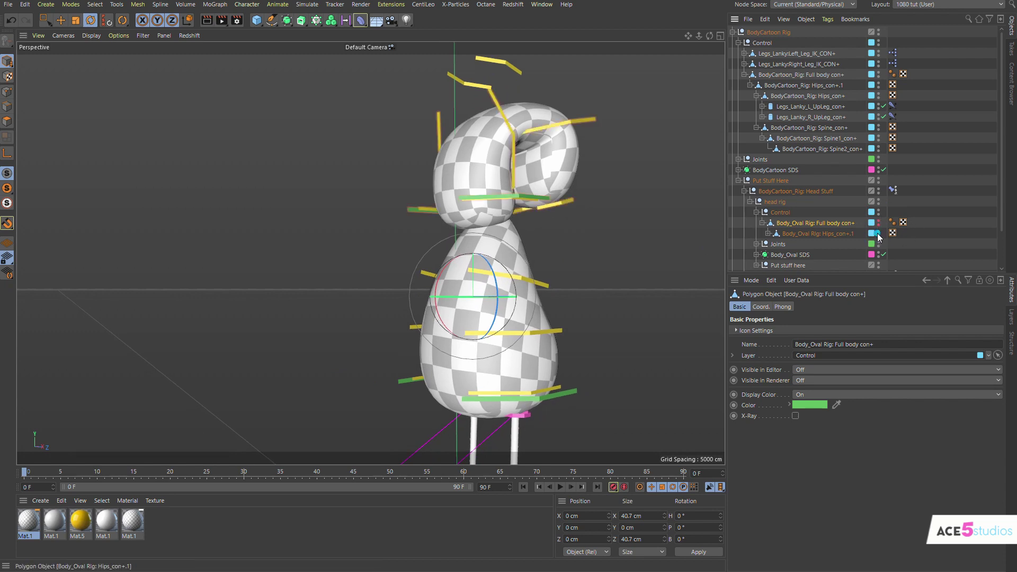
pyautogui.click(878, 234)
pyautogui.click(878, 233)
# Try rotating the body's Spine1_con+ control, and undo the rotation
pyautogui.keyDown('alt'); pyautogui.moveTo(559, 158); pyautogui.dragTo(498, 179); pyautogui.keyUp('alt')
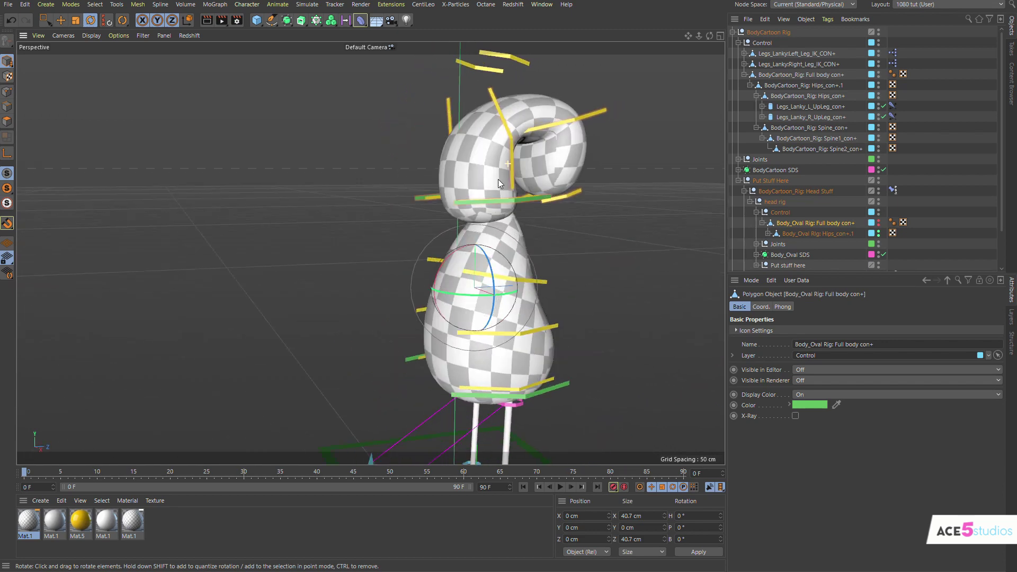
pyautogui.click(543, 281)
pyautogui.keyDown('alt'); pyautogui.moveTo(542, 279); pyautogui.dragTo(462, 250); pyautogui.keyUp('alt')
pyautogui.moveTo(493, 256)
pyautogui.mouseDown()
pyautogui.moveTo(472, 273)
pyautogui.moveTo(457, 241)
pyautogui.moveTo(509, 263)
pyautogui.moveTo(479, 256)
pyautogui.mouseUp()
pyautogui.hotkey('ctrl', 'z')
# Scale the head rig's Spine_con+ control down to shrink the curled upper part of the head
pyautogui.keyDown('alt'); pyautogui.moveTo(466, 132); pyautogui.dragTo(388, 152); pyautogui.keyUp('alt')
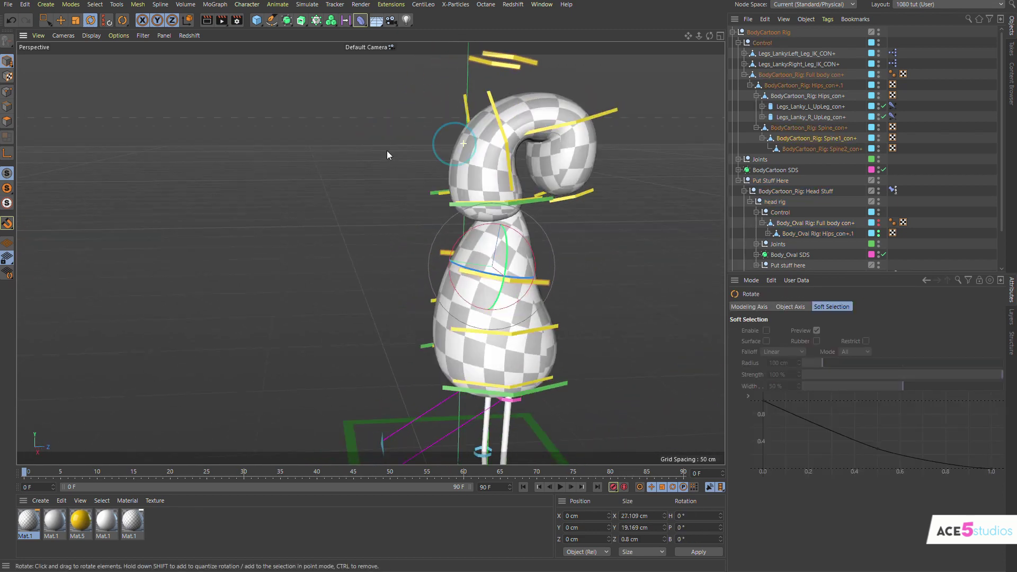
pyautogui.click(495, 116)
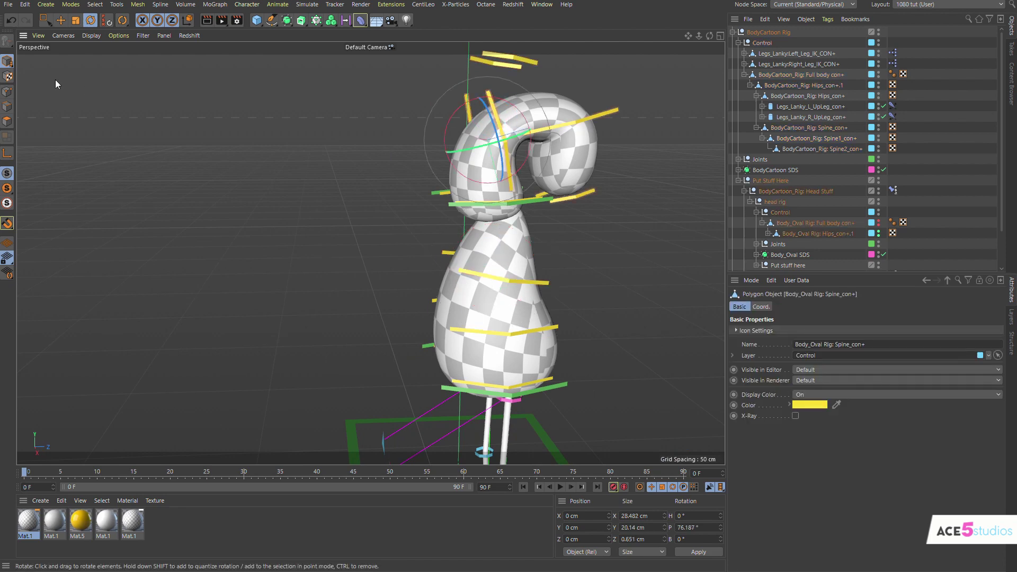
pyautogui.click(78, 22)
pyautogui.moveTo(595, 164); pyautogui.dragTo(435, 172)
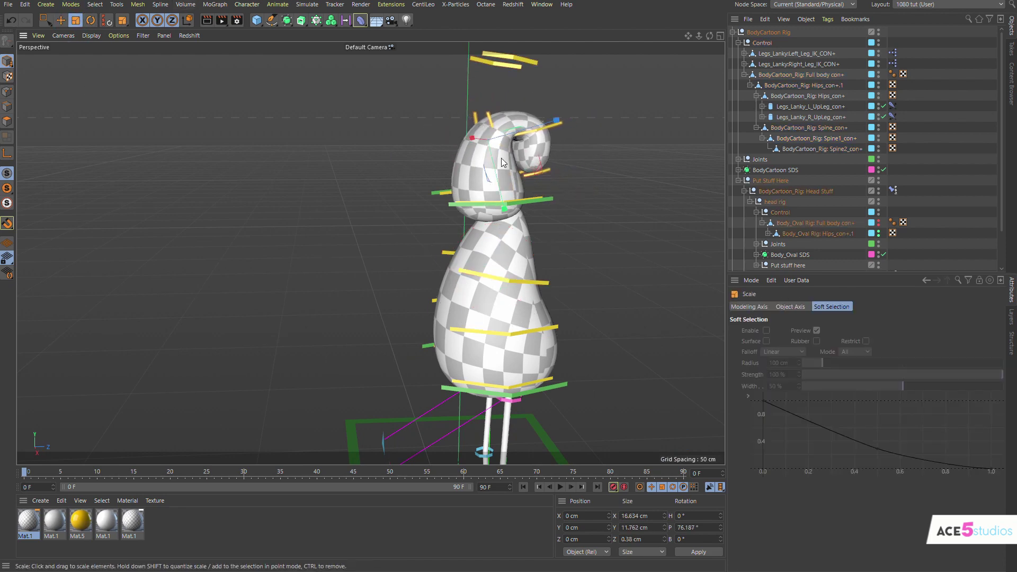
pyautogui.moveTo(495, 186)
pyautogui.keyDown('alt'); pyautogui.mouseDown()
pyautogui.moveTo(432, 182)
pyautogui.moveTo(530, 185)
pyautogui.moveTo(542, 172)
pyautogui.moveTo(528, 248)
pyautogui.moveTo(579, 226)
pyautogui.moveTo(502, 199)
pyautogui.mouseUp(); pyautogui.keyUp('alt')
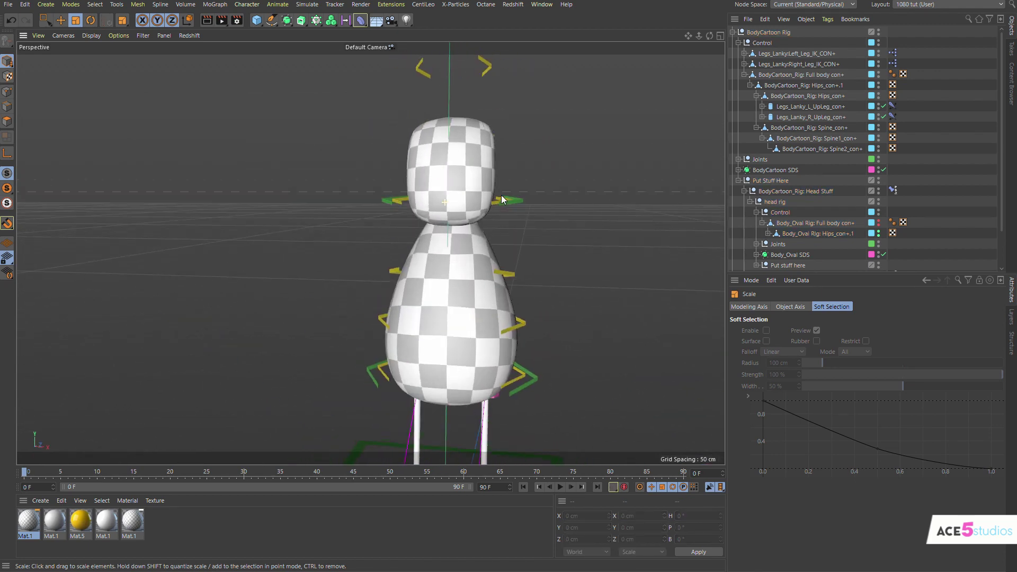
# Copy Pink Brows and Pink Eyes from FacePack_009.c4d and paste them into the Untitled 2 character scene
pyautogui.click(552, 4)
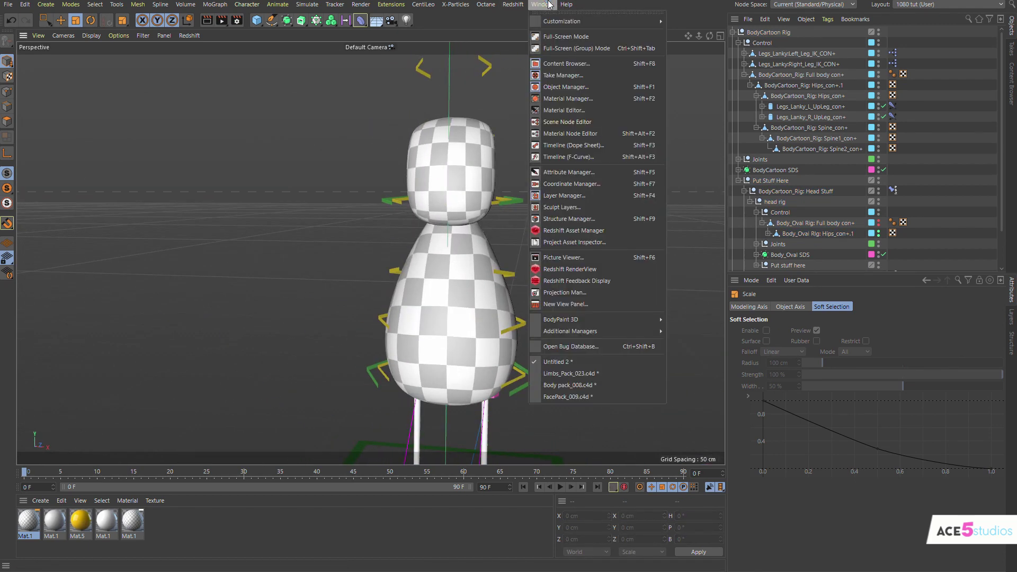
pyautogui.click(598, 397)
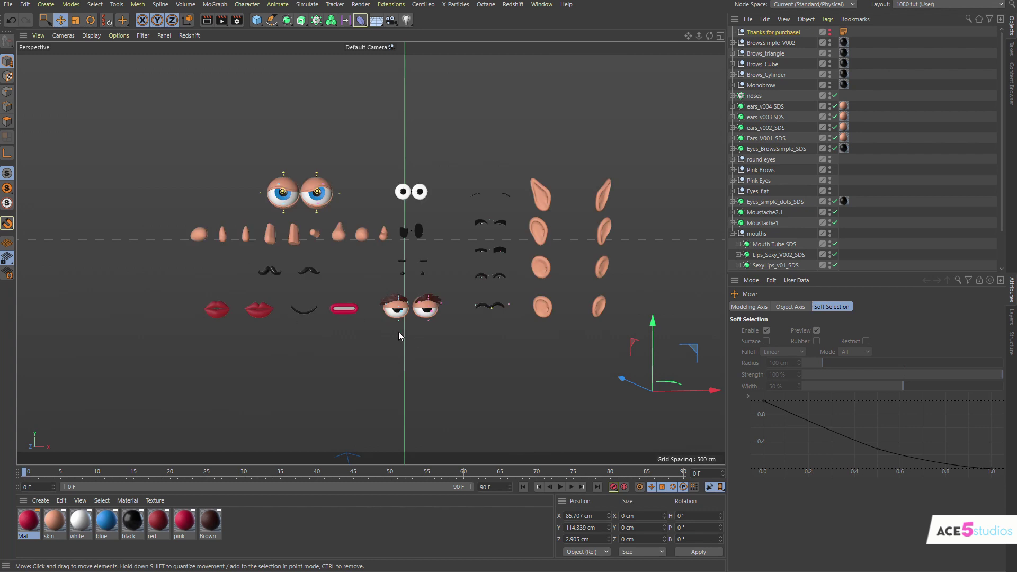
pyautogui.click(403, 310)
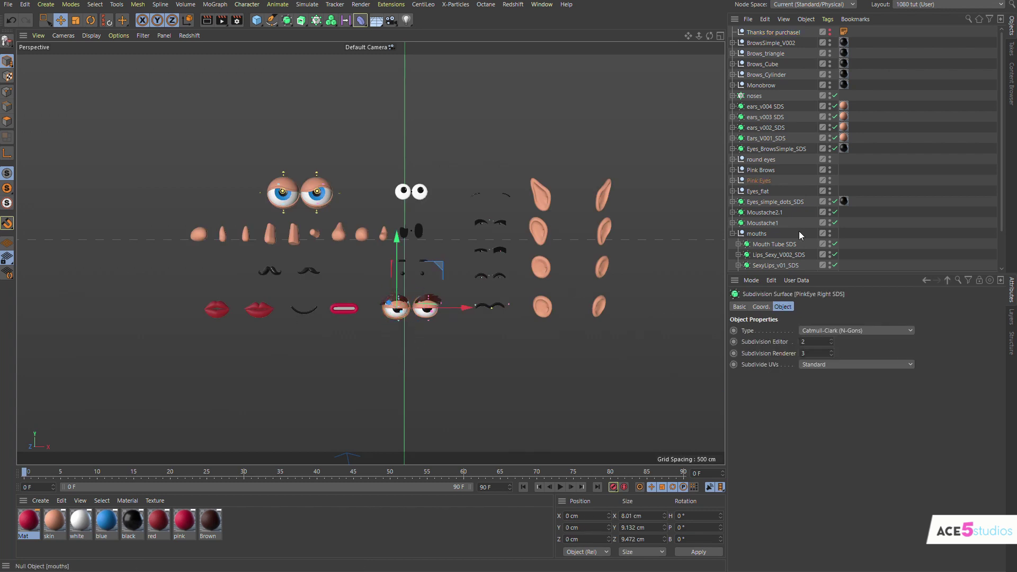
pyautogui.keyDown('ctrl'); pyautogui.click(763, 170); pyautogui.keyUp('ctrl')
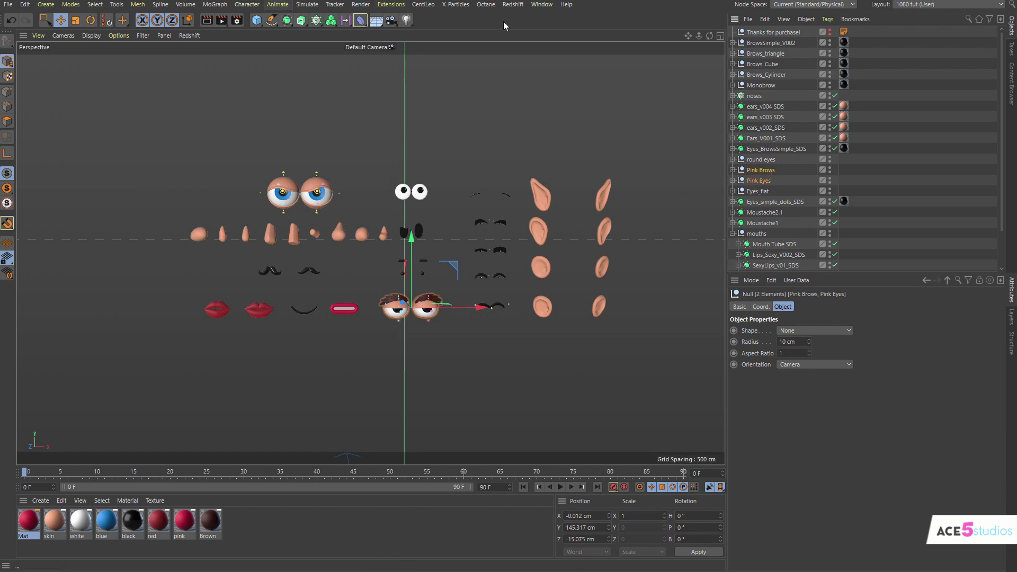
pyautogui.click(541, 4)
pyautogui.click(598, 361)
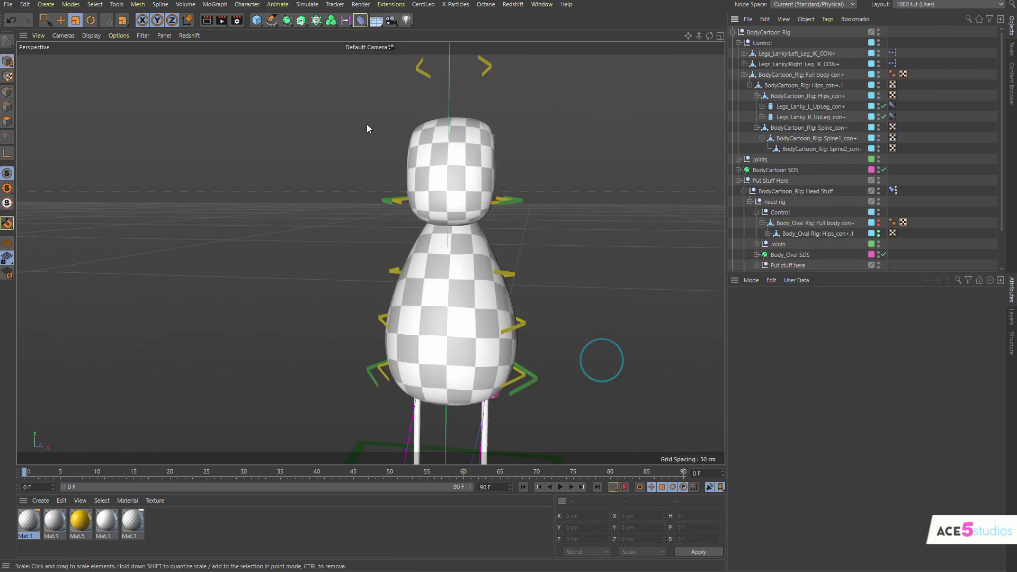
pyautogui.hotkey('ctrl', 'v')
# Move the pasted eyes and brows down and back onto the front of the head, at about Y 88 cm, Z -4 cm
pyautogui.scroll(-3, 333, 188)
pyautogui.keyDown('alt'); pyautogui.moveTo(333, 184); pyautogui.dragTo(321, 238, button='middle'); pyautogui.keyUp('alt')
pyautogui.keyDown('alt'); pyautogui.moveTo(321, 239); pyautogui.dragTo(489, 153, button='right'); pyautogui.keyUp('alt')
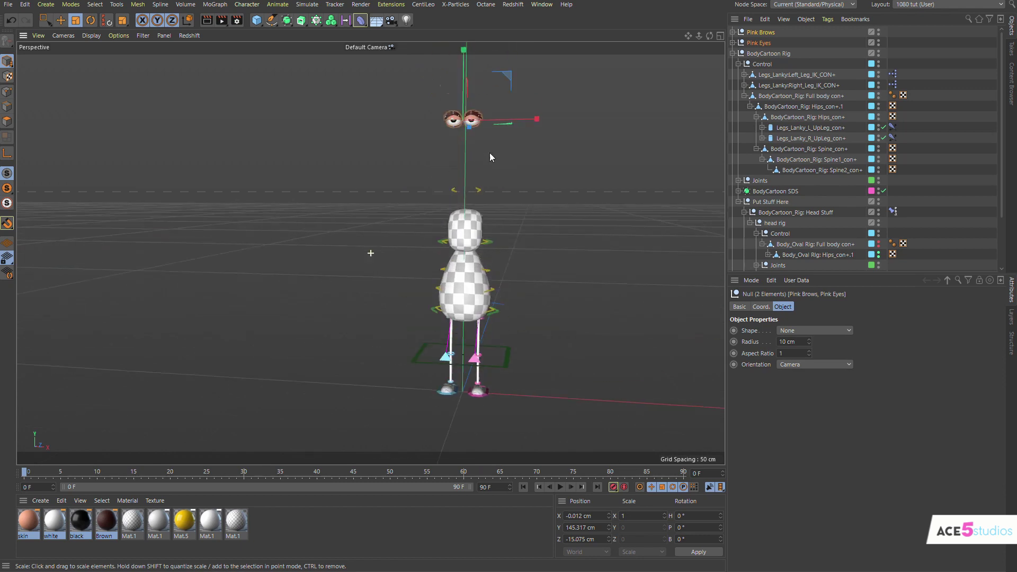
pyautogui.keyDown('alt'); pyautogui.moveTo(490, 153); pyautogui.dragTo(492, 183, button='middle'); pyautogui.keyUp('alt')
pyautogui.press('e')
pyautogui.moveTo(469, 93); pyautogui.dragTo(307, 268)
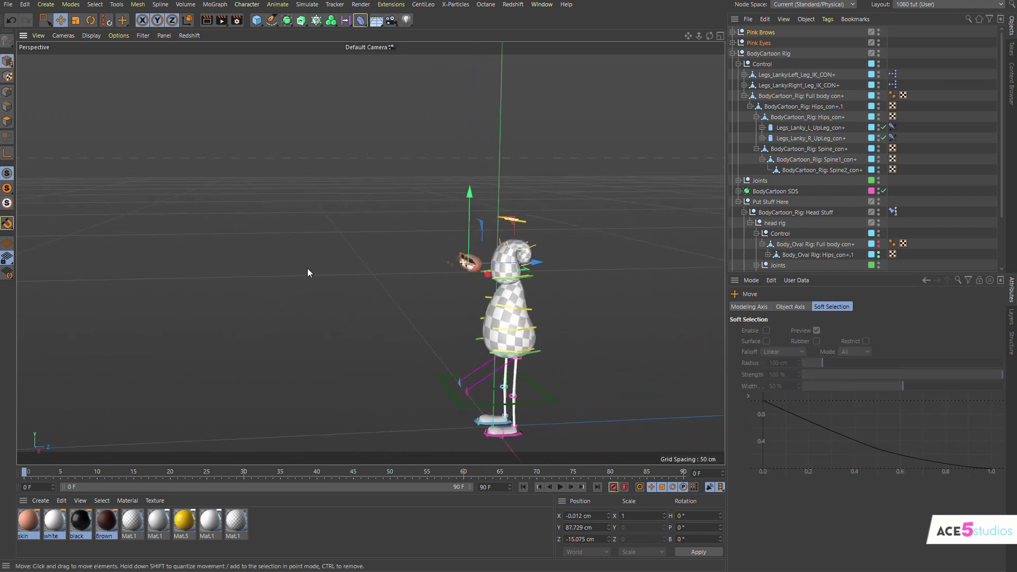
pyautogui.keyDown('alt'); pyautogui.moveTo(452, 288); pyautogui.dragTo(526, 258, button='right'); pyautogui.keyUp('alt')
pyautogui.keyDown('alt'); pyautogui.moveTo(527, 257); pyautogui.dragTo(499, 252, button='middle'); pyautogui.keyUp('alt')
pyautogui.keyDown('alt'); pyautogui.moveTo(473, 241); pyautogui.dragTo(432, 252, button='right'); pyautogui.keyUp('alt')
pyautogui.scroll(3, 256, 280)
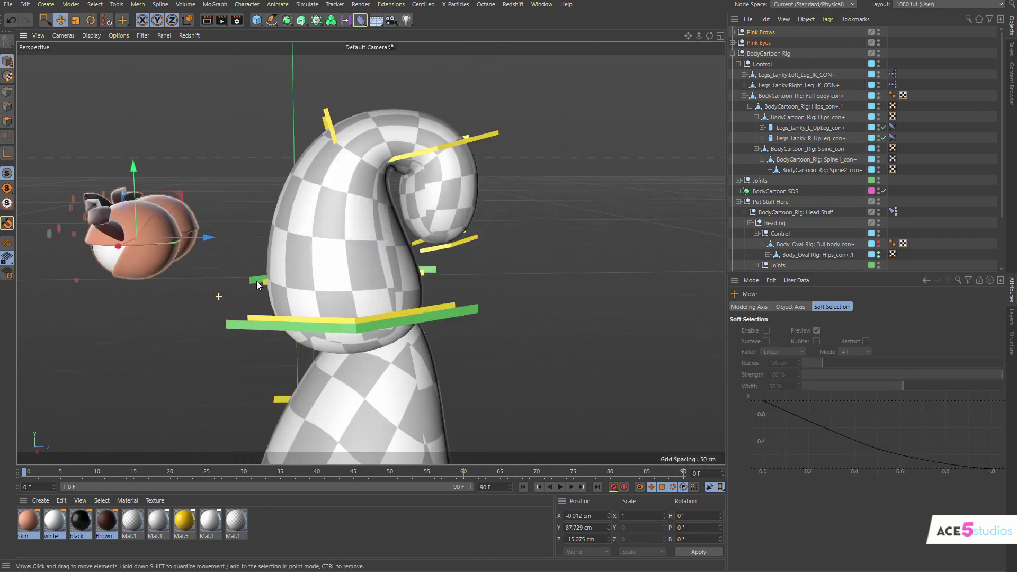
pyautogui.moveTo(219, 245); pyautogui.dragTo(473, 226)
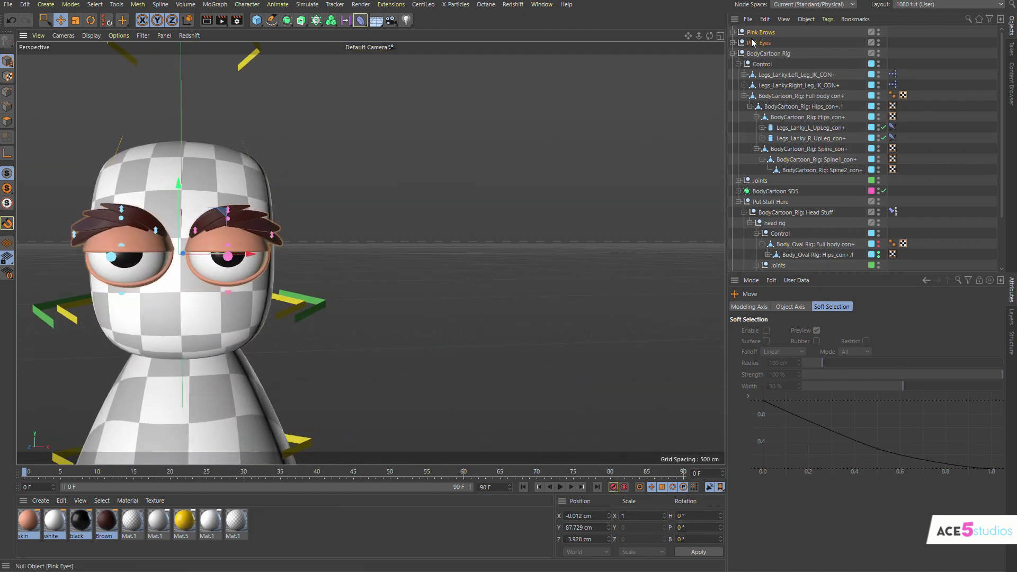
# Nest Pink Brows and Pink Eyes under BodyCartoon_Rig: Head Stuff, beside the head rig
pyautogui.moveTo(810, 234)
pyautogui.mouseDown()
pyautogui.moveTo(810, 268)
pyautogui.moveTo(797, 244)
pyautogui.mouseUp()
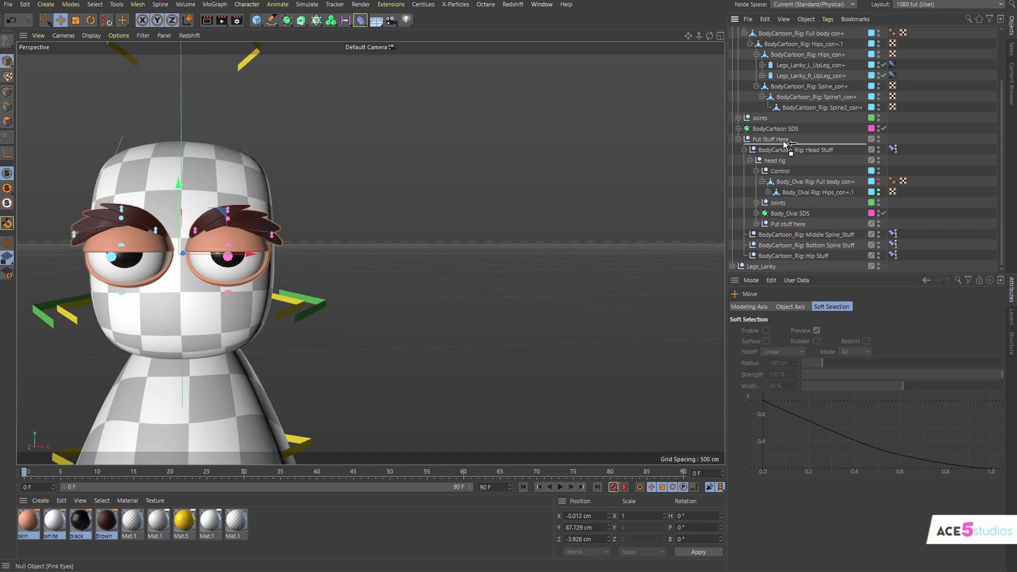
pyautogui.moveTo(784, 144); pyautogui.dragTo(811, 149)
pyautogui.click(508, 201)
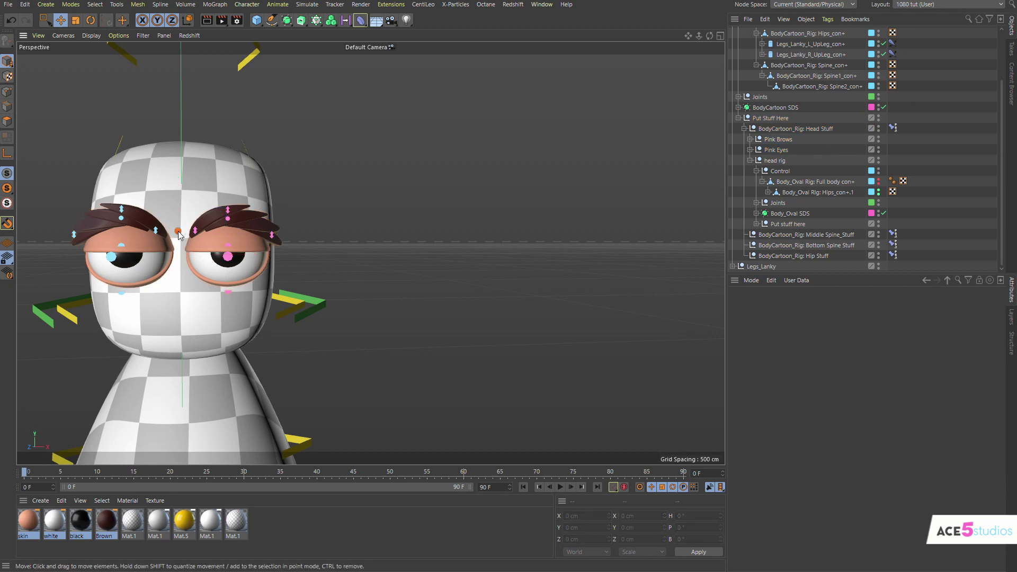
# Try rotating the head rig's Hips_con+.1 control with the face attached, and undo the rotation
pyautogui.keyDown('alt'); pyautogui.moveTo(286, 249); pyautogui.dragTo(229, 249, button='right'); pyautogui.keyUp('alt')
pyautogui.keyDown('alt'); pyautogui.moveTo(229, 249); pyautogui.dragTo(259, 259, button='middle'); pyautogui.keyUp('alt')
pyautogui.scroll(3, 259, 259)
pyautogui.click(316, 276)
pyautogui.press('r')
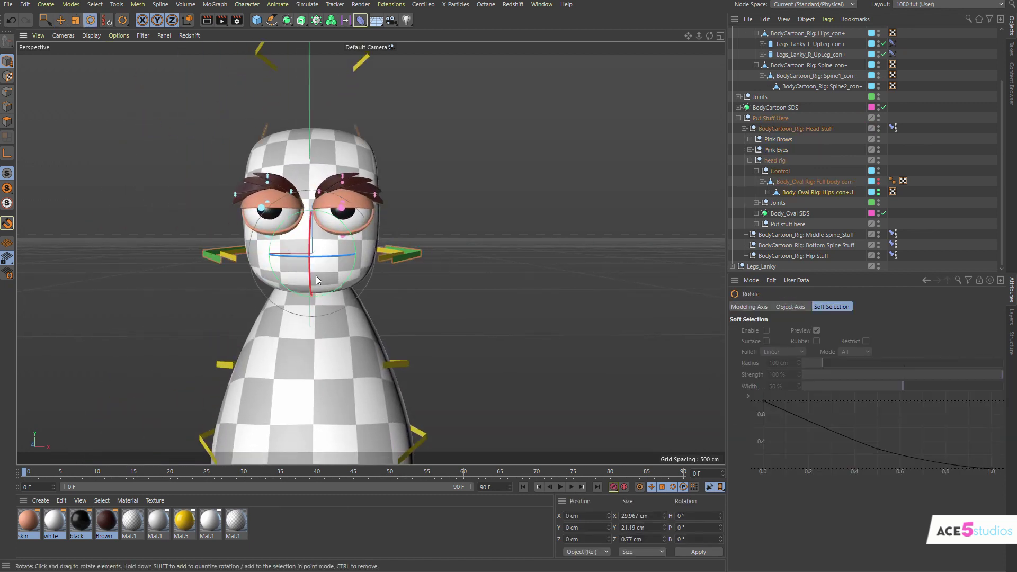
pyautogui.moveTo(316, 275)
pyautogui.mouseDown()
pyautogui.moveTo(238, 255)
pyautogui.moveTo(321, 270)
pyautogui.mouseUp()
pyautogui.hotkey('ctrl', 'z')
# Try rotating the body's Spine2_con+ control with the eyes and brows attached, and undo the rotation
pyautogui.keyDown('alt'); pyautogui.moveTo(386, 52); pyautogui.dragTo(383, 109, button='middle'); pyautogui.keyUp('alt')
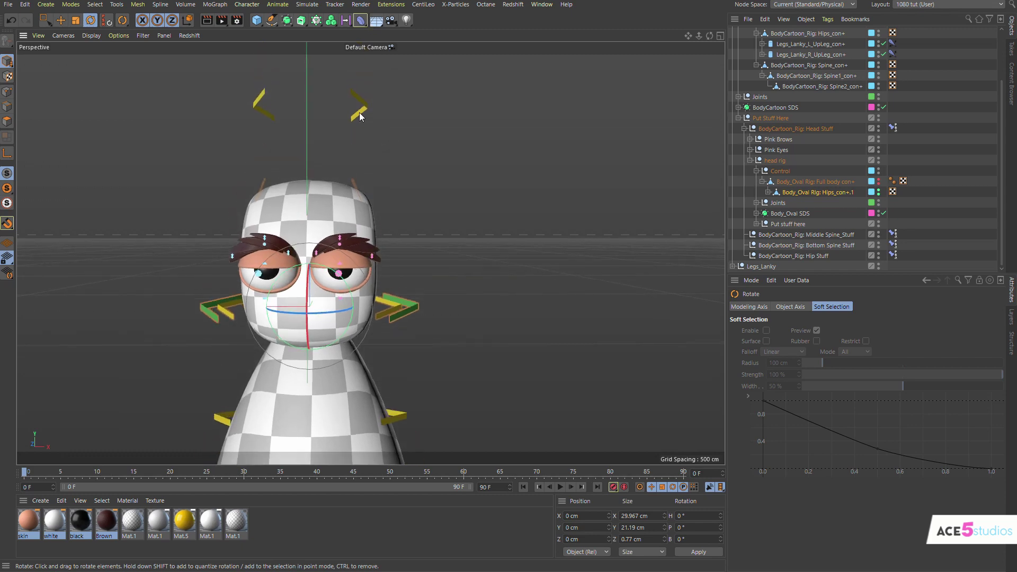
pyautogui.click(359, 109)
pyautogui.press('r')
pyautogui.moveTo(333, 331); pyautogui.dragTo(306, 313)
pyautogui.hotkey('ctrl', 'z')
# Try moving the pink pupil and upper eyelid controls of the left eye, and undo the changes
pyautogui.keyDown('alt'); pyautogui.moveTo(345, 273); pyautogui.dragTo(507, 247, button='right'); pyautogui.keyUp('alt')
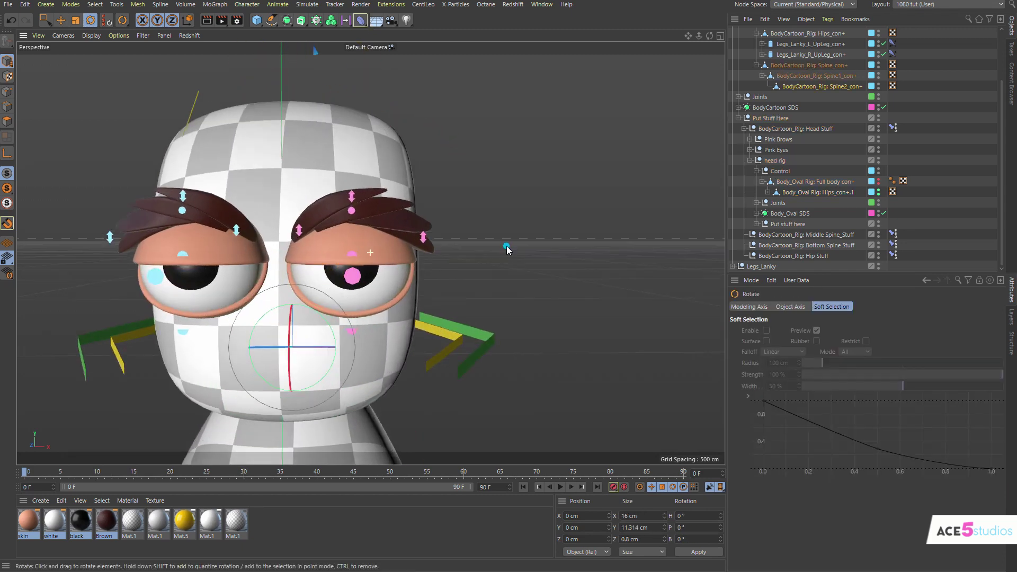
pyautogui.keyDown('alt'); pyautogui.moveTo(507, 248); pyautogui.dragTo(548, 237); pyautogui.keyUp('alt')
pyautogui.click(427, 267)
pyautogui.press('e')
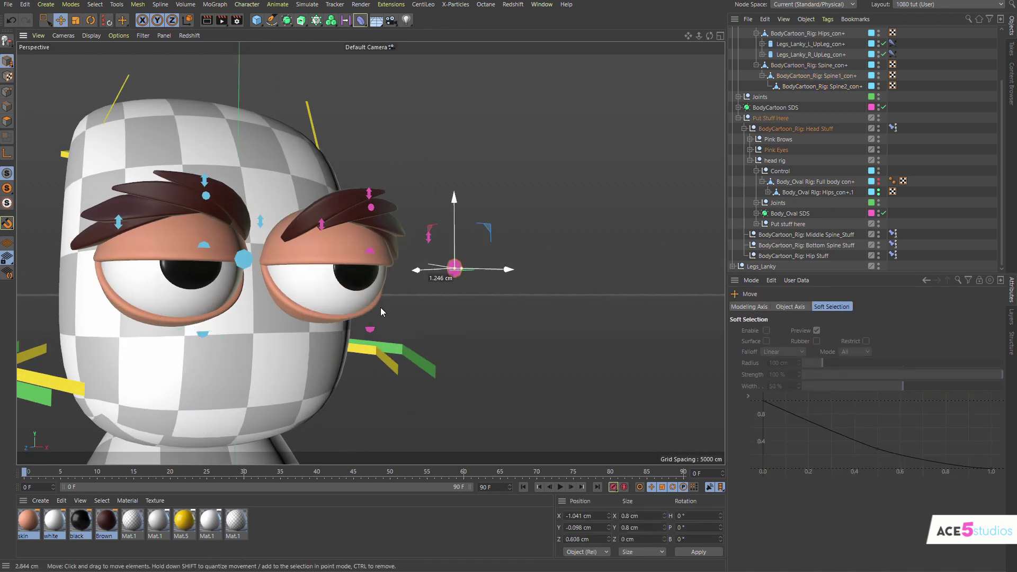
pyautogui.click(372, 251)
pyautogui.moveTo(372, 271); pyautogui.dragTo(328, 290)
pyautogui.hotkey('ctrl', 'z')
# Move the left eyebrow's middle control, LeftEyeBrow_Middle_con+, slightly to about Y 0.14 cm, and deselect it
pyautogui.keyDown('alt'); pyautogui.moveTo(466, 186); pyautogui.dragTo(437, 165); pyautogui.keyUp('alt')
pyautogui.click(436, 165)
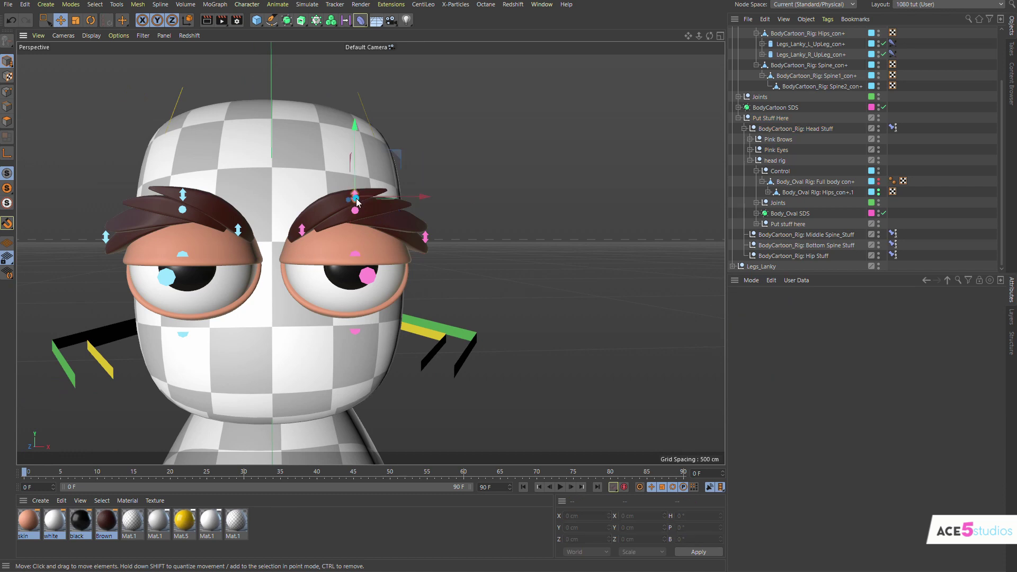
pyautogui.click(354, 197)
pyautogui.moveTo(348, 252)
pyautogui.mouseDown()
pyautogui.moveTo(345, 243)
pyautogui.moveTo(346, 256)
pyautogui.mouseUp()
pyautogui.keyDown('alt'); pyautogui.moveTo(345, 256); pyautogui.dragTo(307, 280, button='right'); pyautogui.keyUp('alt')
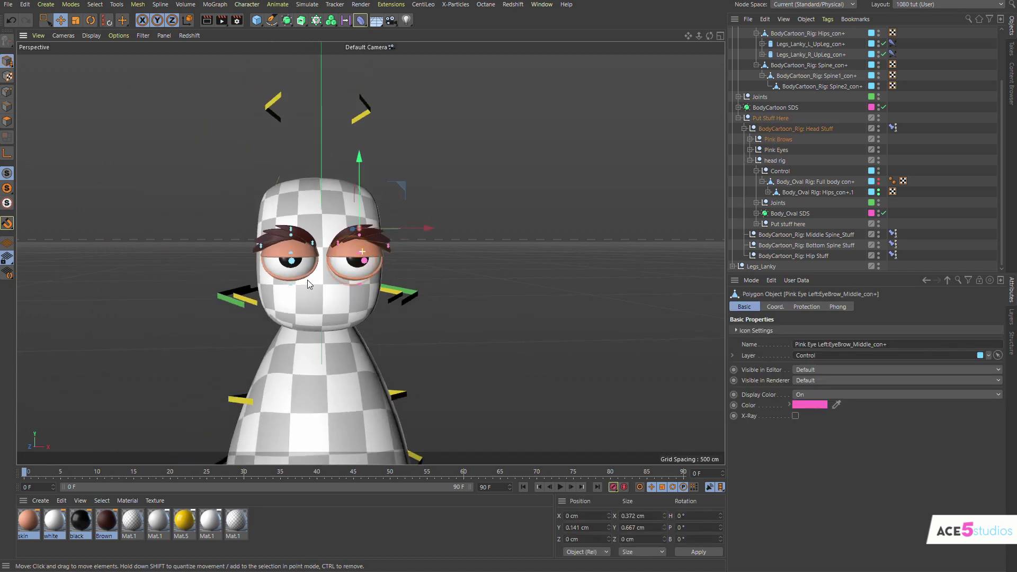
pyautogui.keyDown('alt'); pyautogui.moveTo(308, 279); pyautogui.dragTo(331, 175, button='middle'); pyautogui.keyUp('alt')
pyautogui.click(435, 266)
pyautogui.keyDown('alt'); pyautogui.moveTo(436, 265); pyautogui.dragTo(370, 336, button='right'); pyautogui.keyUp('alt')
pyautogui.keyDown('alt'); pyautogui.moveTo(370, 336); pyautogui.dragTo(339, 307); pyautogui.keyUp('alt')
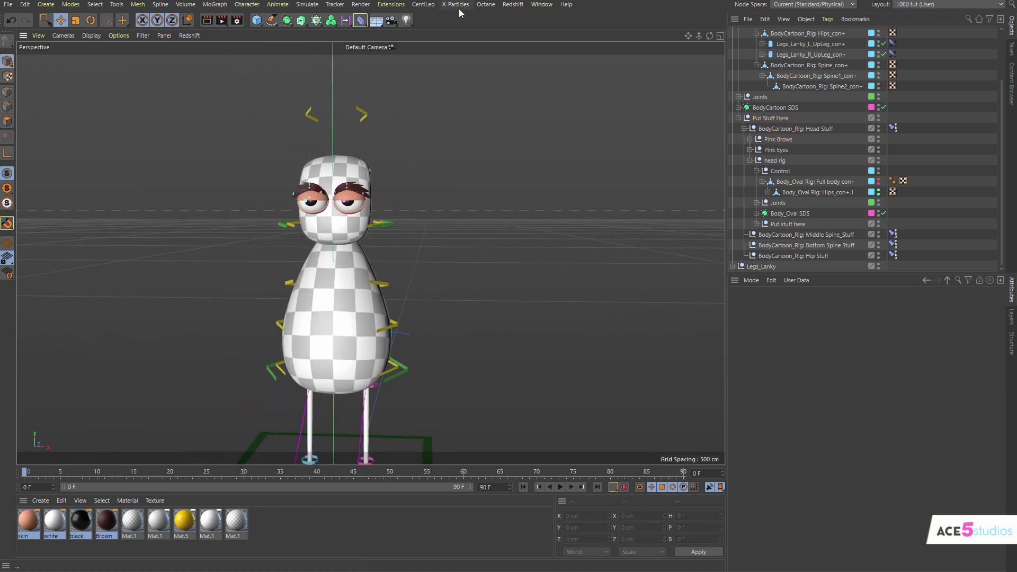
# Copy the Toon Arms group from the limbs pack file and paste it into the character scene
pyautogui.click(542, 4)
pyautogui.click(587, 373)
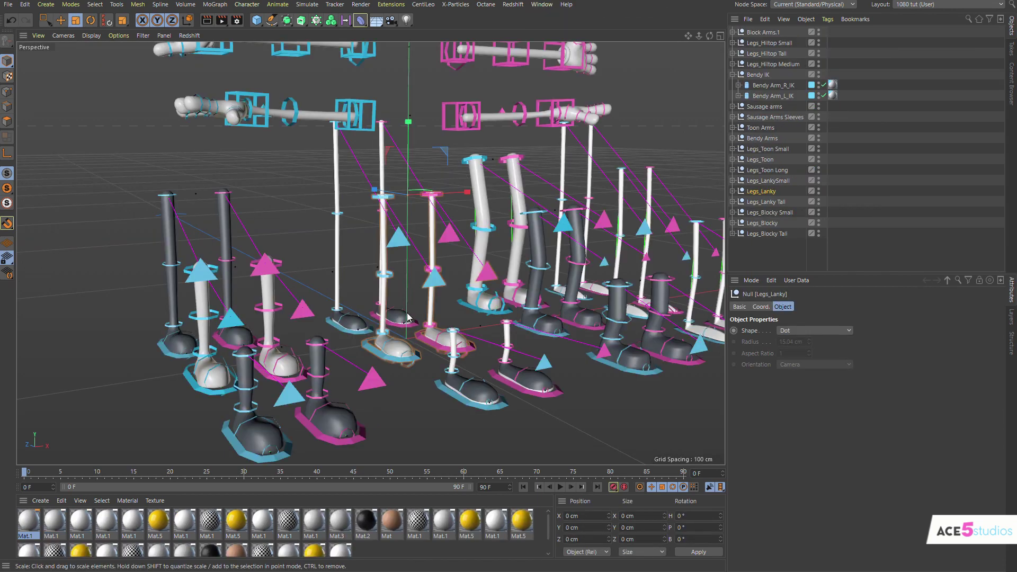
pyautogui.keyDown('alt'); pyautogui.moveTo(466, 110); pyautogui.dragTo(551, 213); pyautogui.keyUp('alt')
pyautogui.click(541, 216)
pyautogui.click(759, 128)
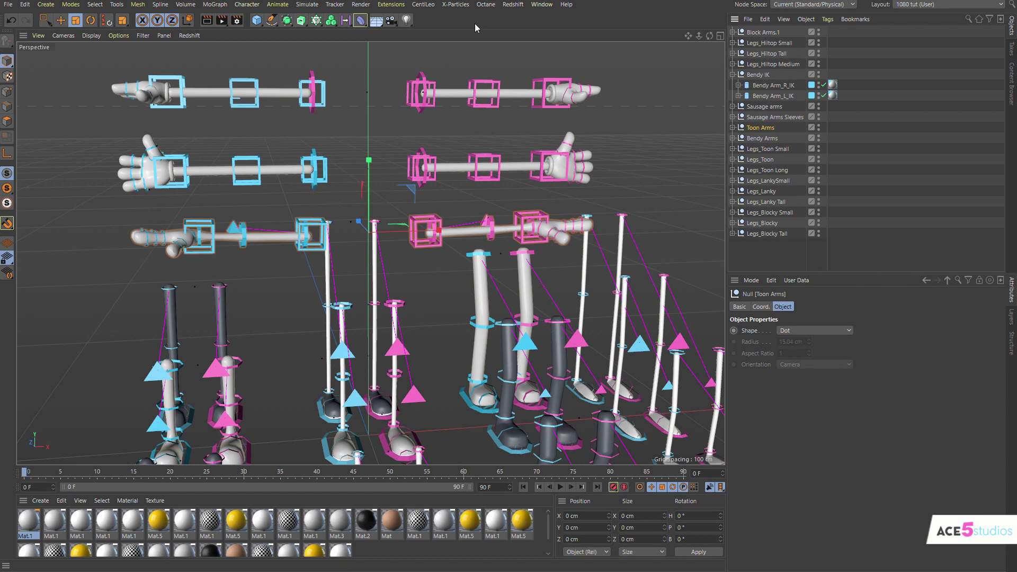
pyautogui.click(546, 5)
pyautogui.click(577, 364)
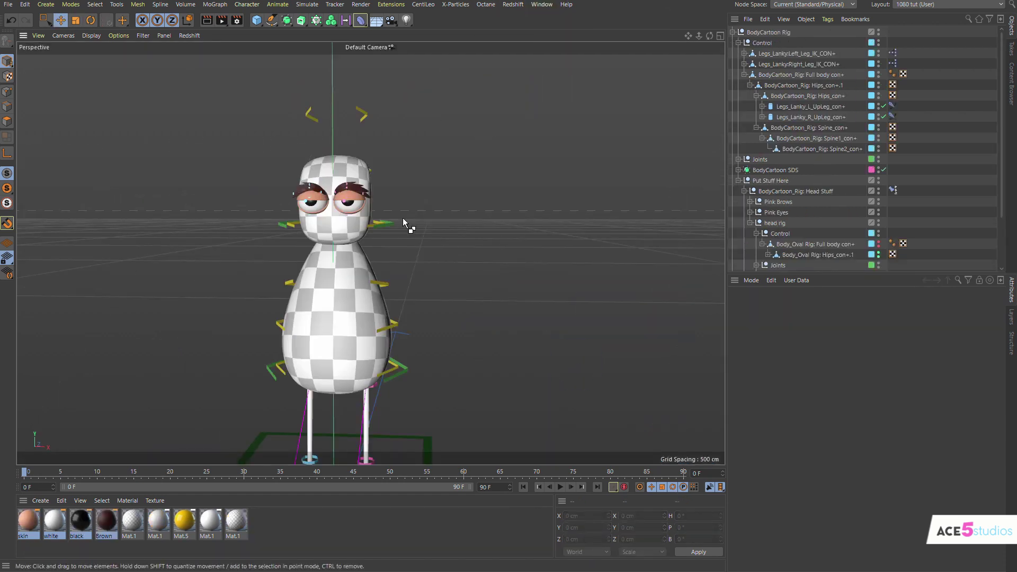
pyautogui.keyDown('alt'); pyautogui.moveTo(325, 301); pyautogui.dragTo(340, 228); pyautogui.keyUp('alt')
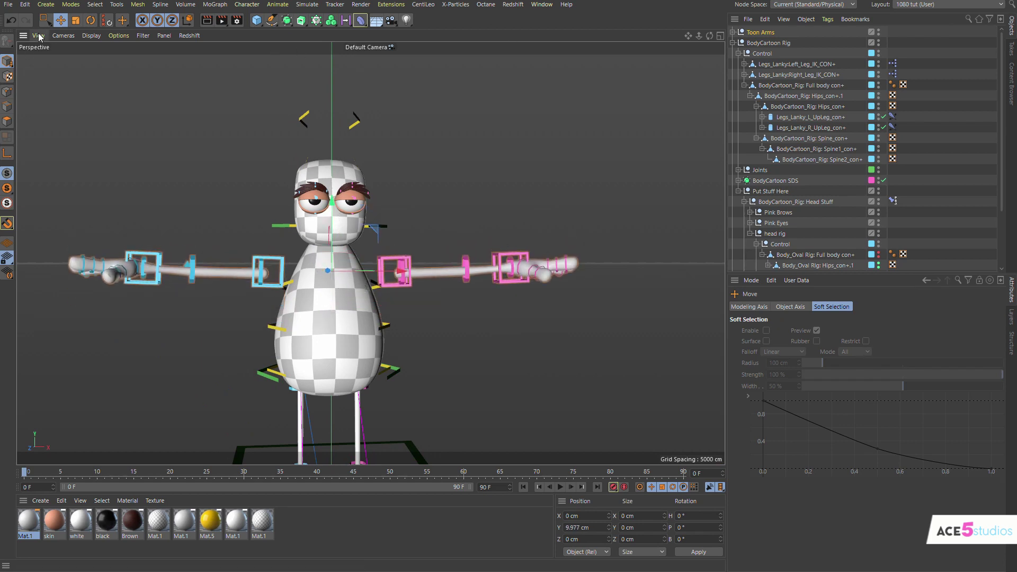
# Try scaling the whole Toon Arms group, and undo the scaling
pyautogui.press('t')
pyautogui.moveTo(545, 160); pyautogui.dragTo(345, 225)
pyautogui.hotkey('ctrl', 'z')
# Expand the Toon Arms hierarchy and check the type options of the ToonArm_R_Skin deformer
pyautogui.click(734, 33)
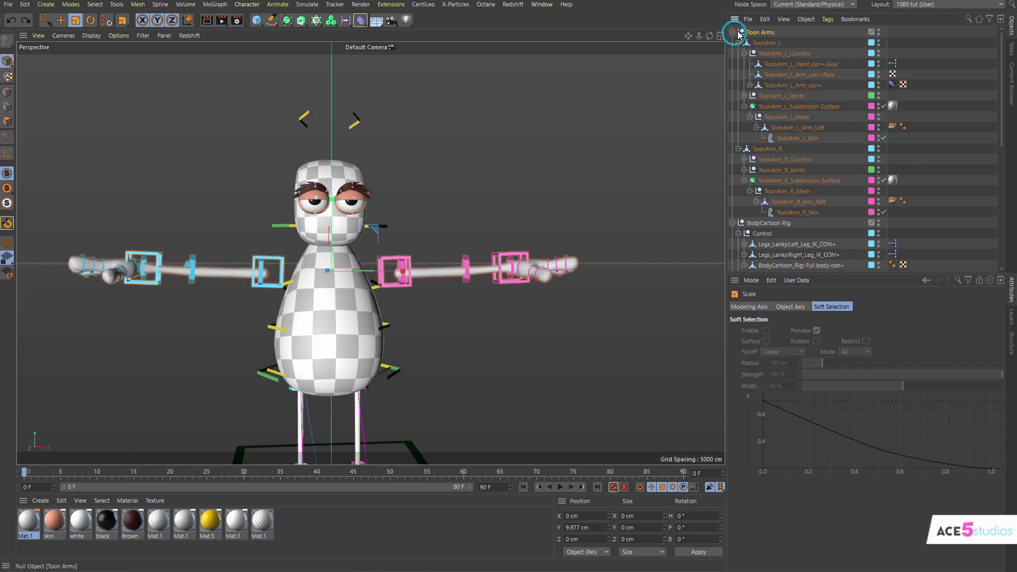
pyautogui.click(793, 213)
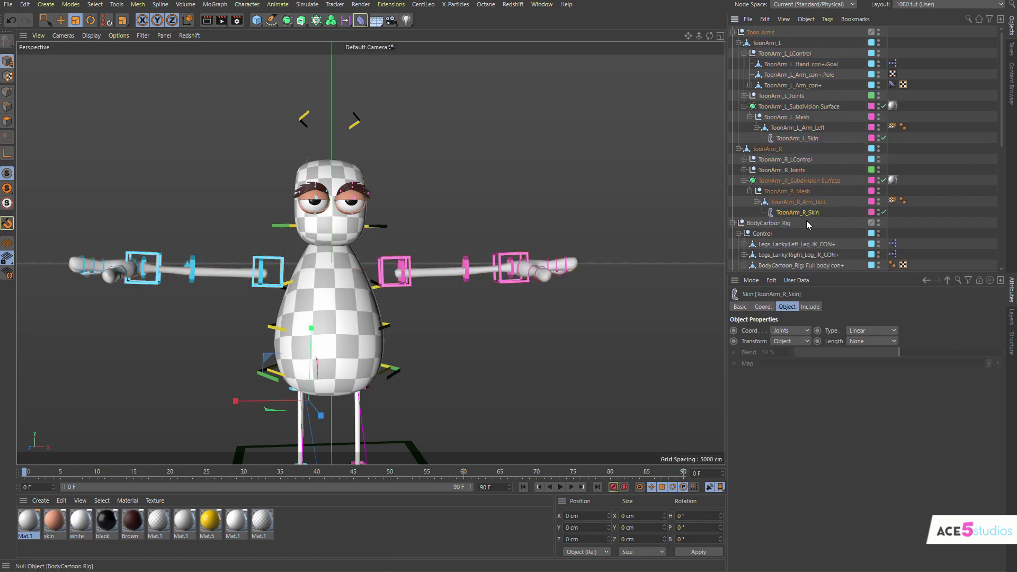
pyautogui.click(880, 329)
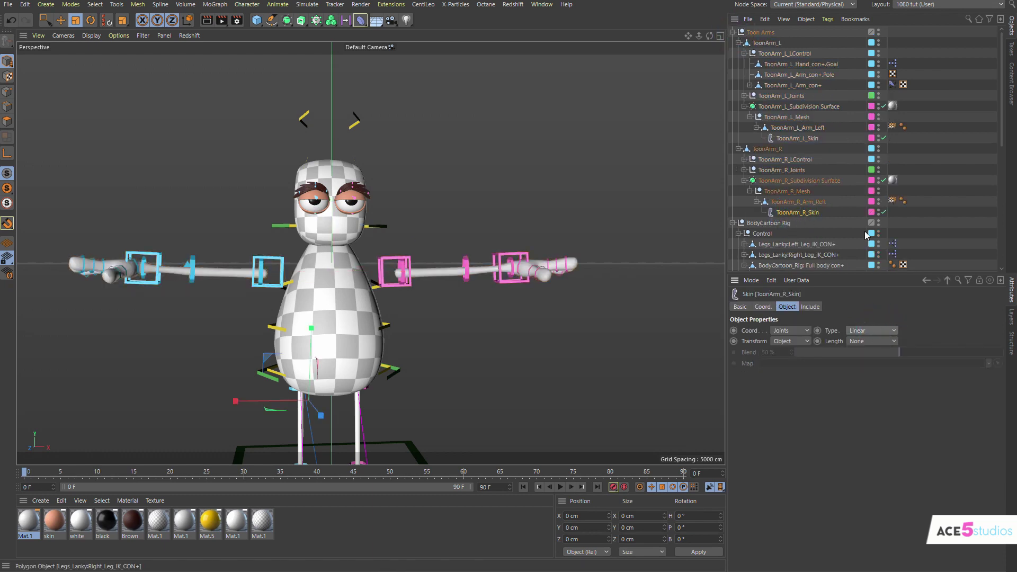
pyautogui.click(847, 202)
# Scale the ToonArm_L object down to a size of about 6.92 × 6.9 × 6.92 cm
pyautogui.click(769, 41)
pyautogui.press('t')
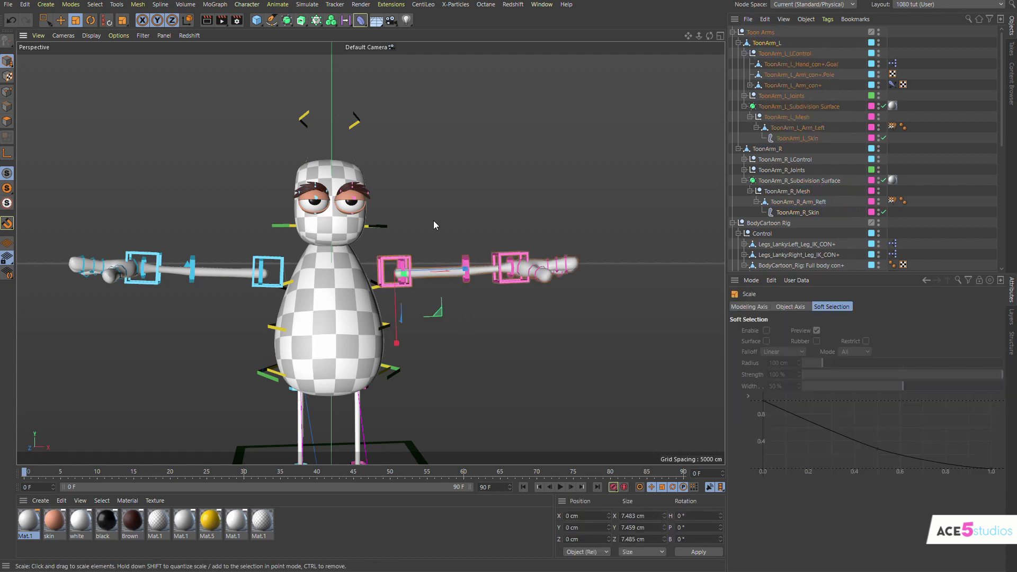
pyautogui.moveTo(535, 201); pyautogui.dragTo(413, 284)
pyautogui.keyDown('alt'); pyautogui.moveTo(396, 288); pyautogui.dragTo(436, 280, button='right'); pyautogui.keyUp('alt')
# Move ToonArm_L toward the body to about X 0.82 cm, Z -3.78 cm
pyautogui.press('e')
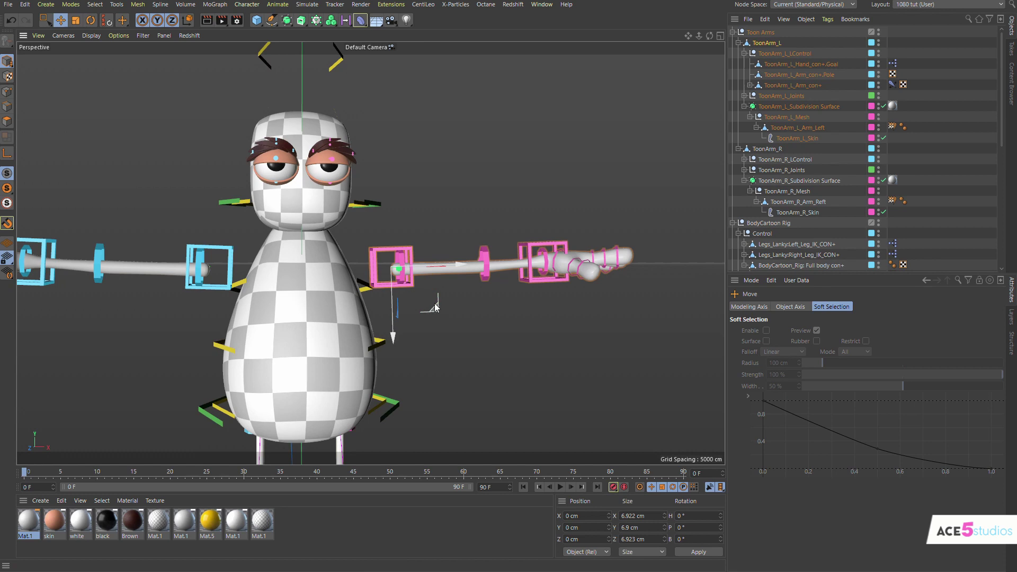
pyautogui.moveTo(434, 304); pyautogui.dragTo(413, 309)
pyautogui.keyDown('alt'); pyautogui.moveTo(212, 269); pyautogui.dragTo(342, 259, button='middle'); pyautogui.keyUp('alt')
pyautogui.keyDown('alt'); pyautogui.moveTo(341, 259); pyautogui.dragTo(318, 261, button='right'); pyautogui.keyUp('alt')
pyautogui.keyDown('alt'); pyautogui.moveTo(468, 260); pyautogui.dragTo(425, 262, button='middle'); pyautogui.keyUp('alt')
pyautogui.keyDown('alt'); pyautogui.moveTo(425, 262); pyautogui.dragTo(461, 260, button='right'); pyautogui.keyUp('alt')
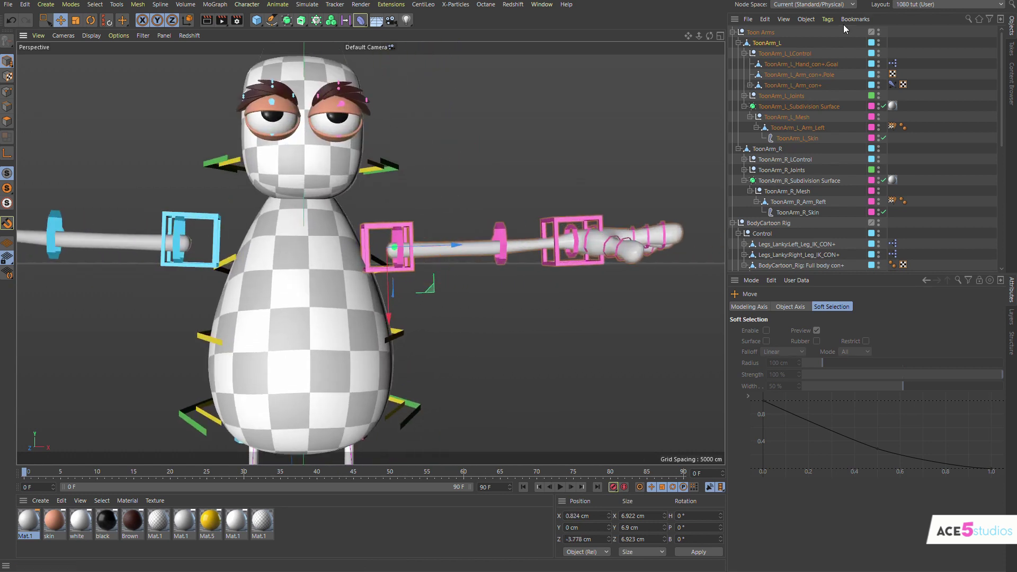
pyautogui.click(751, 46)
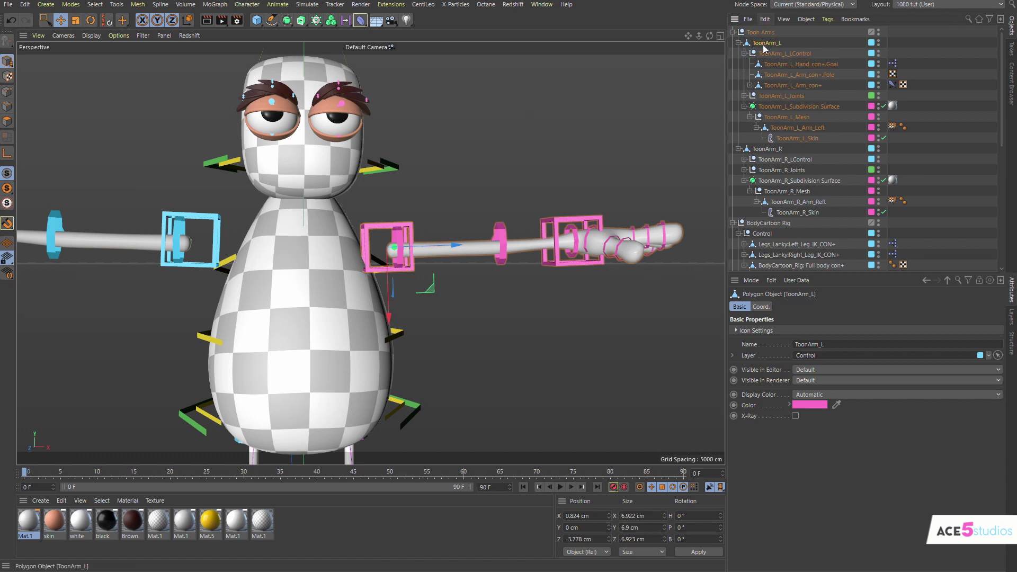
pyautogui.click(483, 170)
pyautogui.click(772, 44)
pyautogui.click(801, 86)
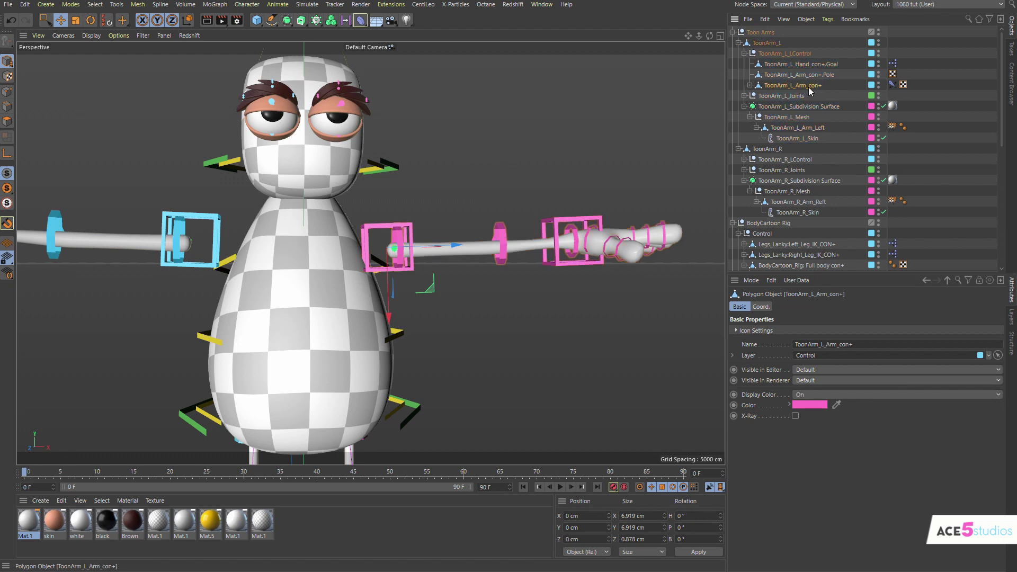
pyautogui.keyDown('ctrl'); pyautogui.click(801, 75); pyautogui.keyUp('ctrl')
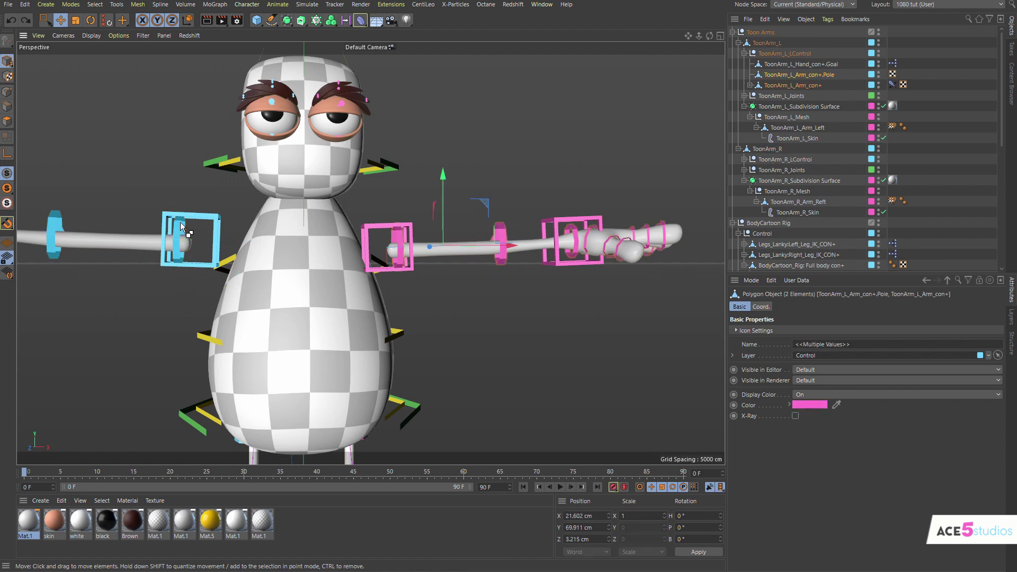
pyautogui.keyDown('alt'); pyautogui.moveTo(180, 223); pyautogui.dragTo(419, 235); pyautogui.keyUp('alt')
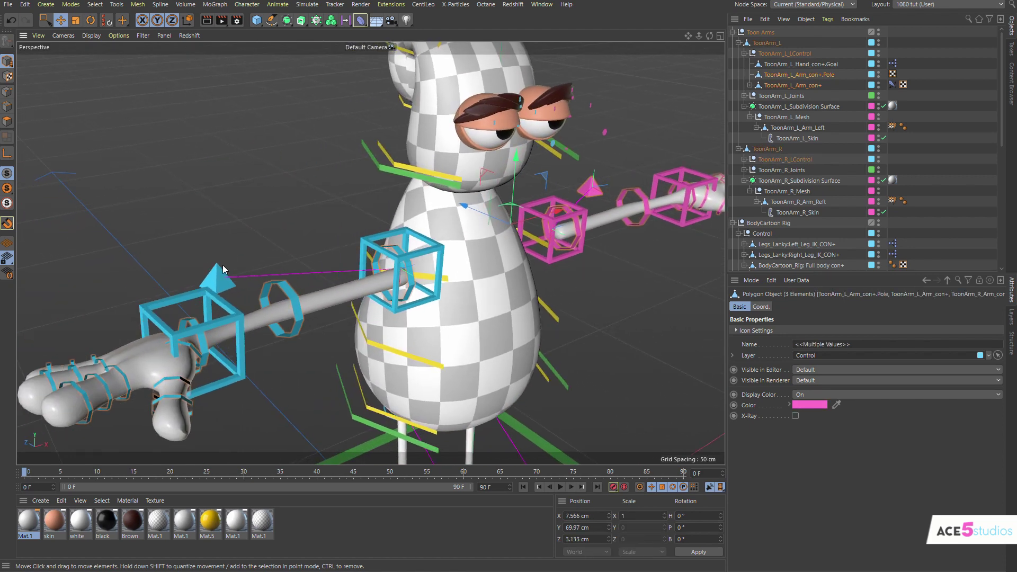
pyautogui.keyDown('alt'); pyautogui.moveTo(250, 260); pyautogui.dragTo(507, 261); pyautogui.keyUp('alt')
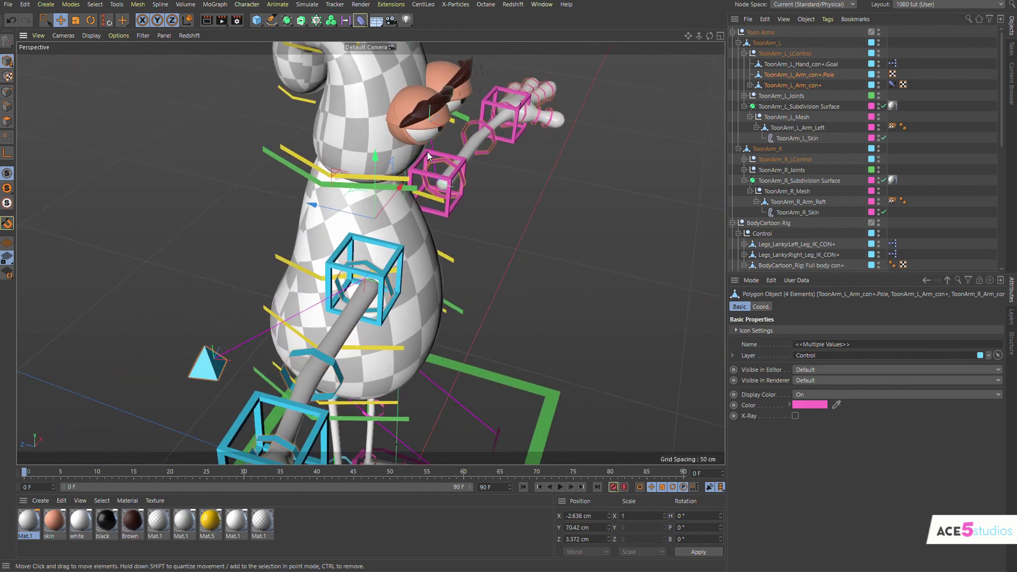
# Move the whole Toon Arms group along its depth axis to about Z 8.4 cm
pyautogui.click(762, 36)
pyautogui.press('e')
pyautogui.moveTo(389, 210); pyautogui.dragTo(336, 205)
pyautogui.keyDown('alt'); pyautogui.moveTo(374, 224); pyautogui.dragTo(270, 204); pyautogui.keyUp('alt')
pyautogui.keyDown('alt'); pyautogui.moveTo(519, 243); pyautogui.dragTo(496, 230); pyautogui.keyUp('alt')
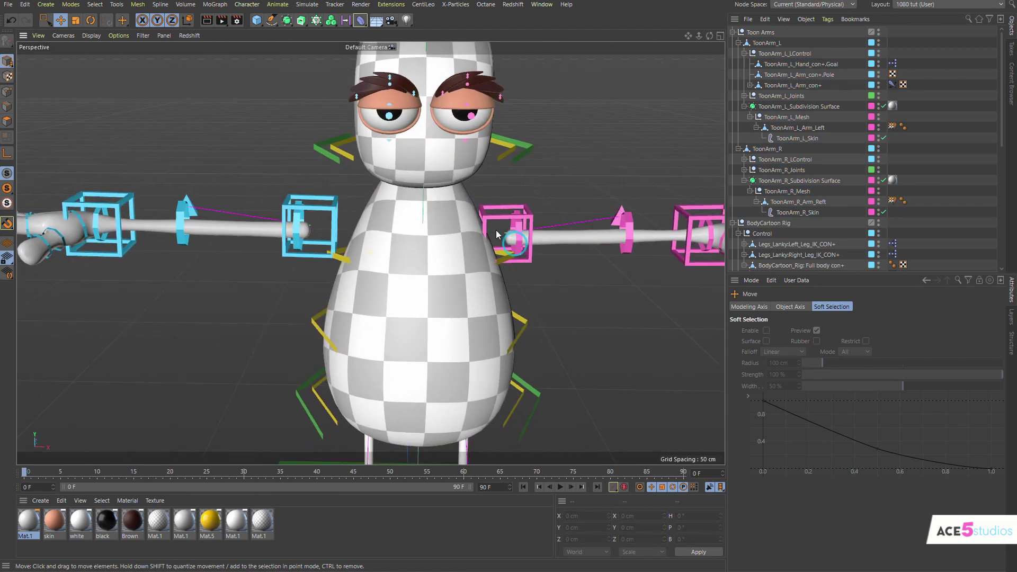
# Move both arms inward to meet the shoulders, ToonArm_L to about Z -6.44 cm and ToonArm_R to about Z 6.6 cm
pyautogui.scroll(3, 496, 230)
pyautogui.click(530, 210)
pyautogui.press('e')
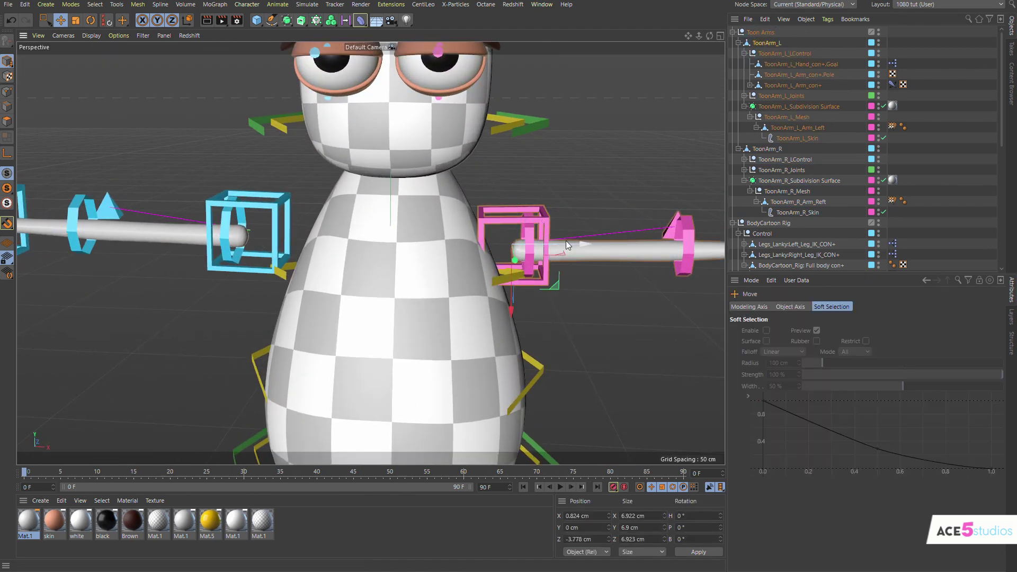
pyautogui.moveTo(566, 240); pyautogui.dragTo(534, 242)
pyautogui.click(270, 201)
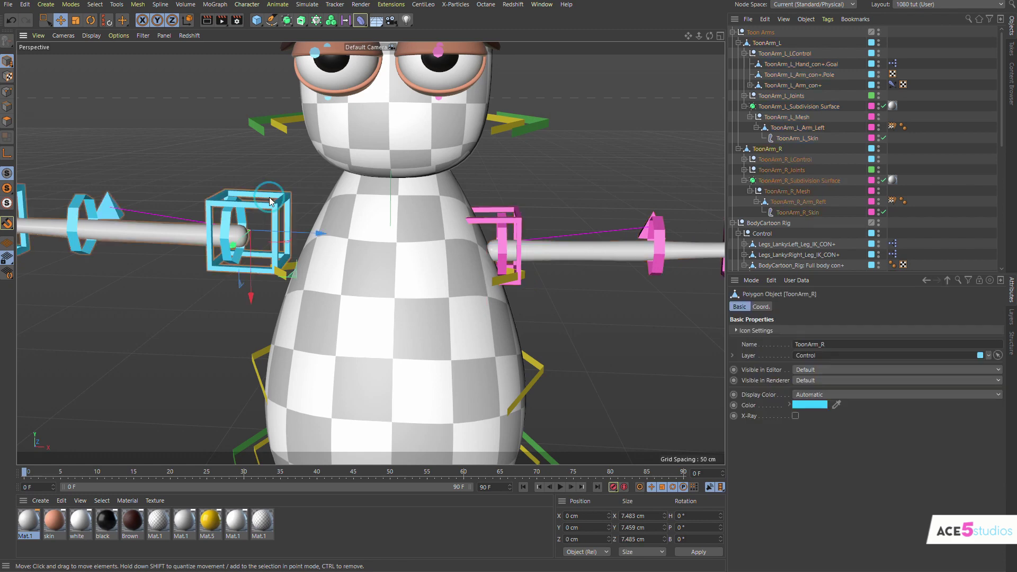
pyautogui.moveTo(312, 232); pyautogui.dragTo(373, 235)
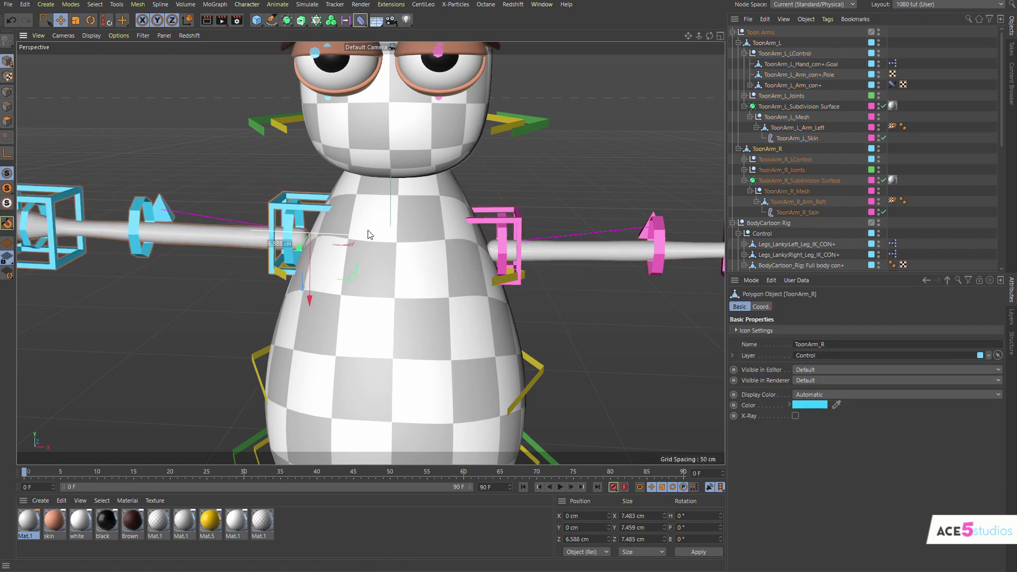
pyautogui.click(253, 181)
# Use Set Parent to attach the arm and pole controls of both toon arms to BodyCartoon_Rig: Spine1_con+
pyautogui.keyDown('alt'); pyautogui.moveTo(255, 182); pyautogui.dragTo(266, 172); pyautogui.keyUp('alt')
pyautogui.click(284, 226)
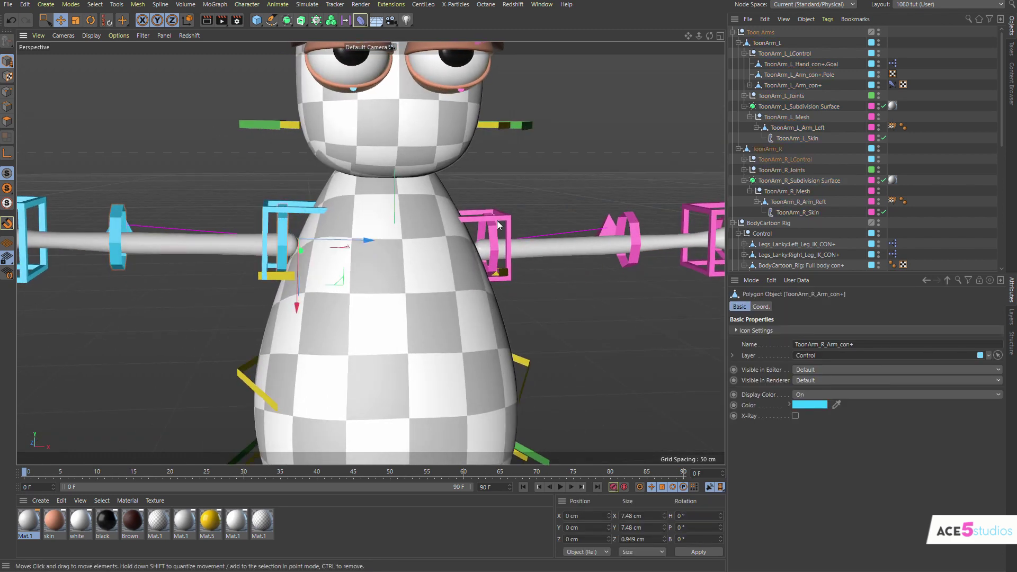
pyautogui.keyDown('shift'); pyautogui.click(490, 234); pyautogui.keyUp('shift')
pyautogui.keyDown('alt'); pyautogui.moveTo(562, 168); pyautogui.dragTo(565, 212); pyautogui.keyUp('alt')
pyautogui.keyDown('shift'); pyautogui.click(632, 183); pyautogui.keyUp('shift')
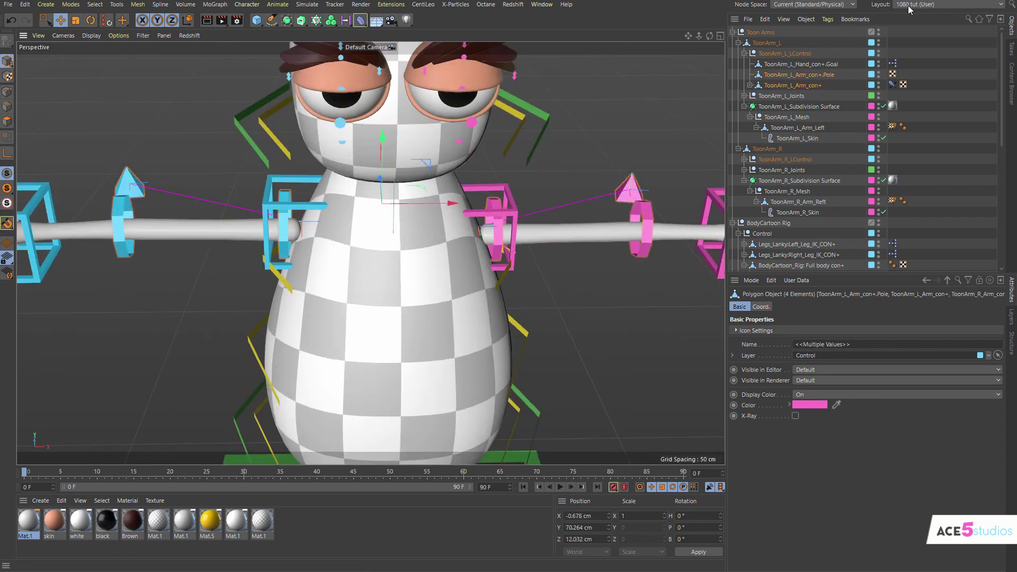
pyautogui.hotkey('shift', 'c')
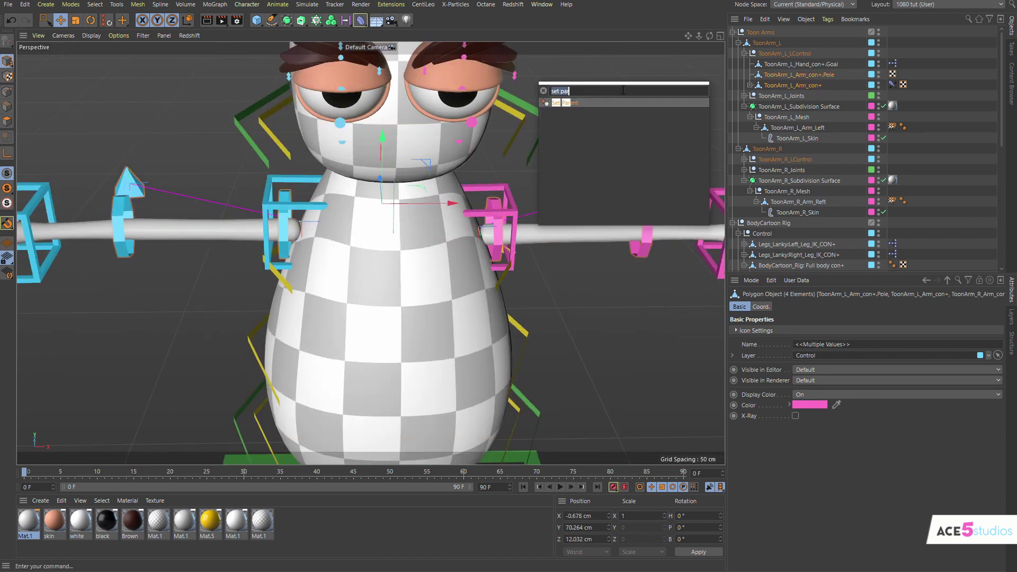
pyautogui.click(561, 106)
pyautogui.keyDown('alt'); pyautogui.moveTo(519, 311); pyautogui.dragTo(470, 265); pyautogui.keyUp('alt')
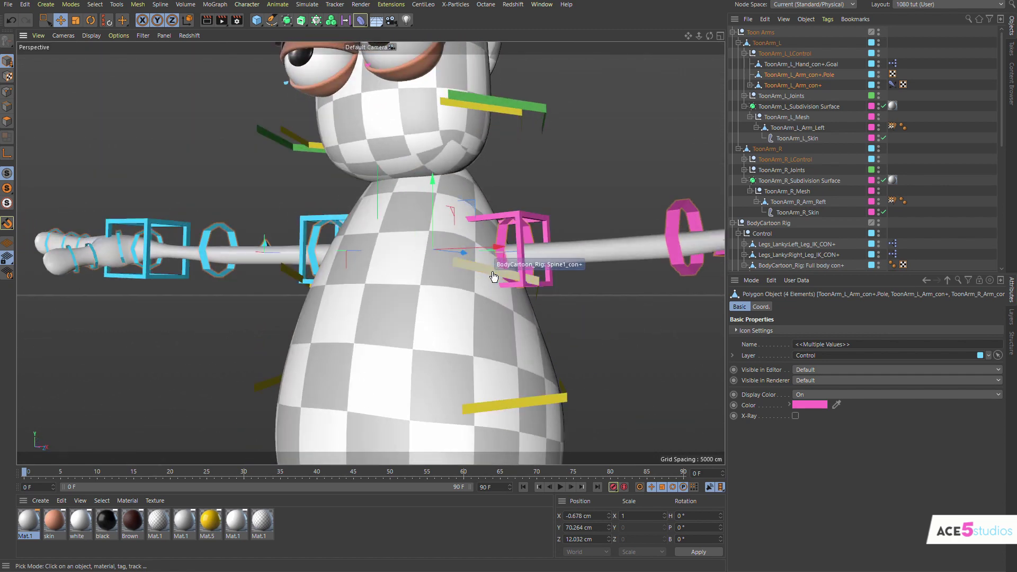
pyautogui.click(492, 274)
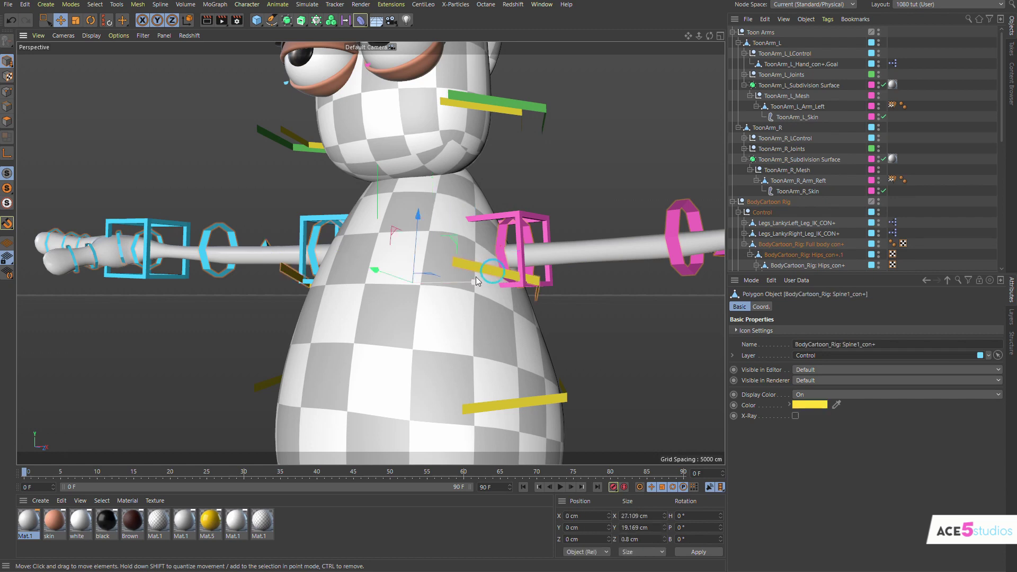
# Try rotating the Spine1_con+ control with the arms parented, and undo the rotation
pyautogui.keyDown('alt'); pyautogui.moveTo(391, 308); pyautogui.dragTo(430, 316); pyautogui.keyUp('alt')
pyautogui.keyDown('alt'); pyautogui.moveTo(429, 315); pyautogui.dragTo(382, 316, button='right'); pyautogui.keyUp('alt')
pyautogui.press('r')
pyautogui.moveTo(516, 281); pyautogui.dragTo(533, 349)
pyautogui.hotkey('ctrl', 'z')
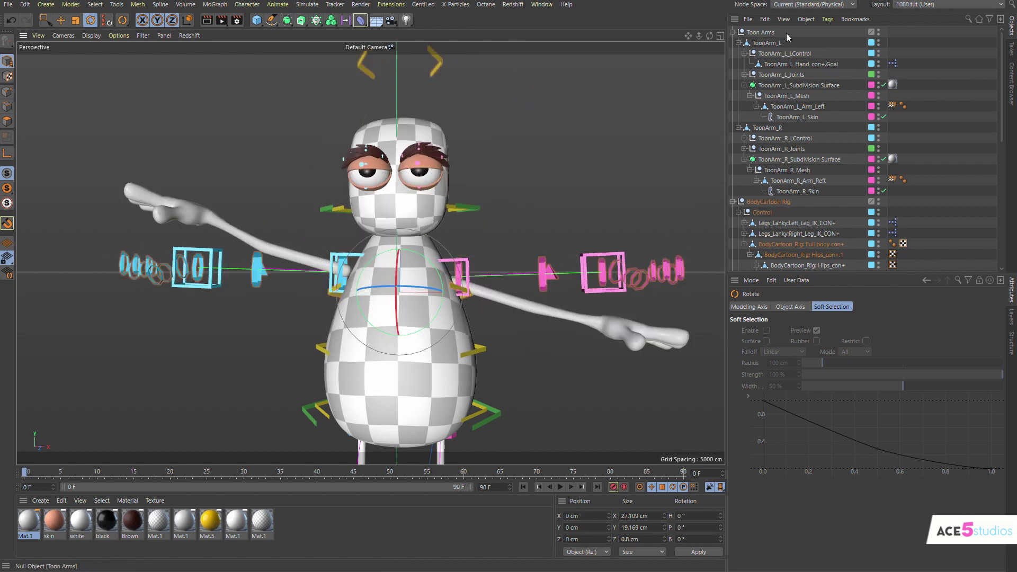
# Collapse the BodyCartoon Rig hierarchy and reorder the Toon Arms group below Legs_Lanky
pyautogui.click(761, 32)
pyautogui.click(733, 202)
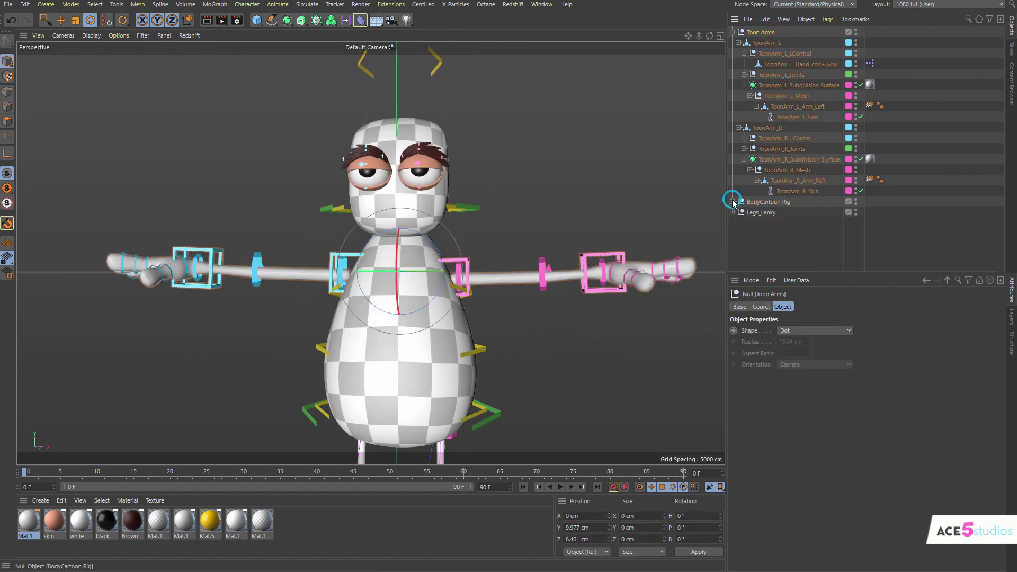
pyautogui.moveTo(771, 237); pyautogui.dragTo(771, 237)
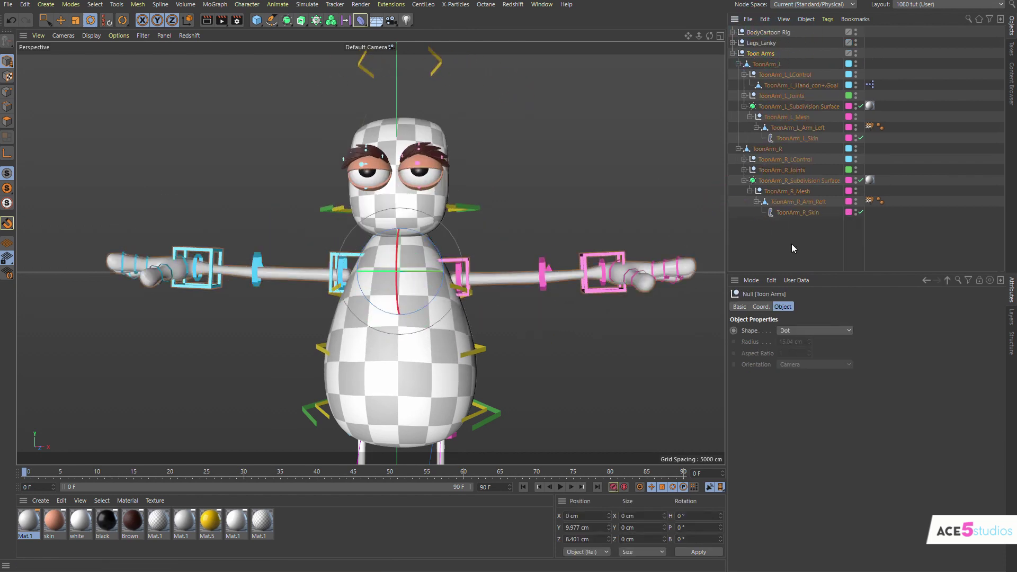
pyautogui.click(791, 249)
# Try rotating Spine1_con+ again with the Toon Arms group reordered, and undo the rotation
pyautogui.click(473, 291)
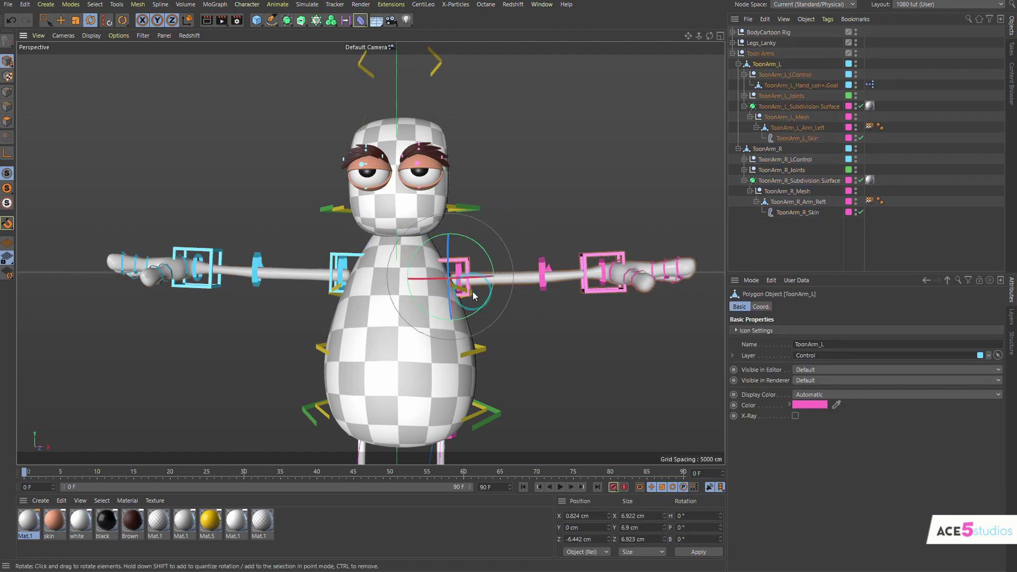
pyautogui.keyDown('alt'); pyautogui.moveTo(472, 293); pyautogui.dragTo(488, 321); pyautogui.keyUp('alt')
pyautogui.click(487, 320)
pyautogui.click(462, 289)
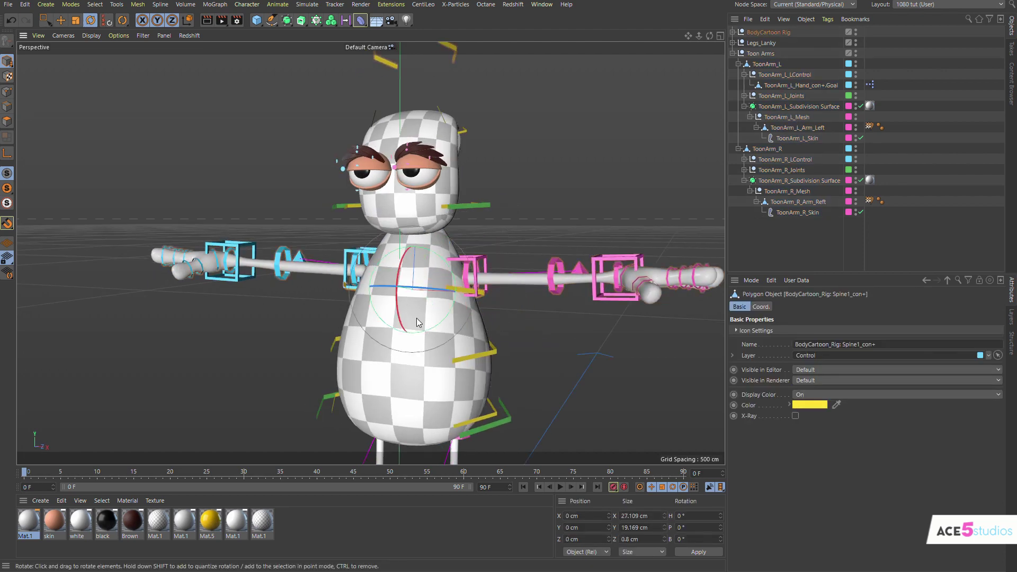
pyautogui.keyDown('alt'); pyautogui.moveTo(462, 289); pyautogui.dragTo(526, 265); pyautogui.keyUp('alt')
pyautogui.hotkey('ctrl', 'z')
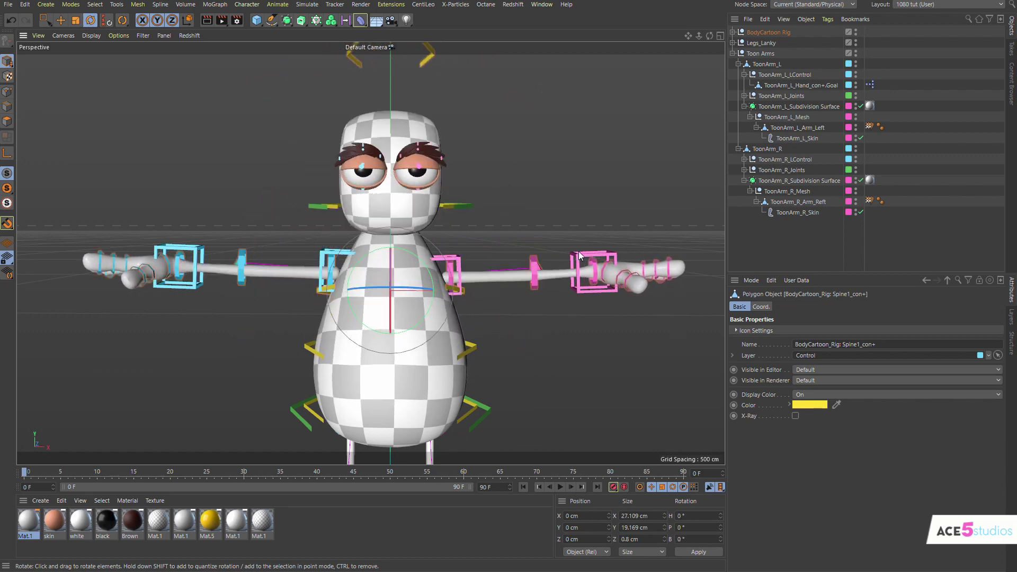
# Try moving the left arm's pink hand control, and undo the move
pyautogui.click(579, 253)
pyautogui.press('e')
pyautogui.moveTo(549, 347); pyautogui.dragTo(528, 371)
pyautogui.hotkey('ctrl', 'z')
# Try moving the body's Hips_con+.1 control to test the arms and legs, and undo the move
pyautogui.click(486, 415)
pyautogui.keyDown('alt'); pyautogui.moveTo(504, 401); pyautogui.dragTo(546, 291, button='middle'); pyautogui.keyUp('alt')
pyautogui.moveTo(498, 329); pyautogui.dragTo(461, 281)
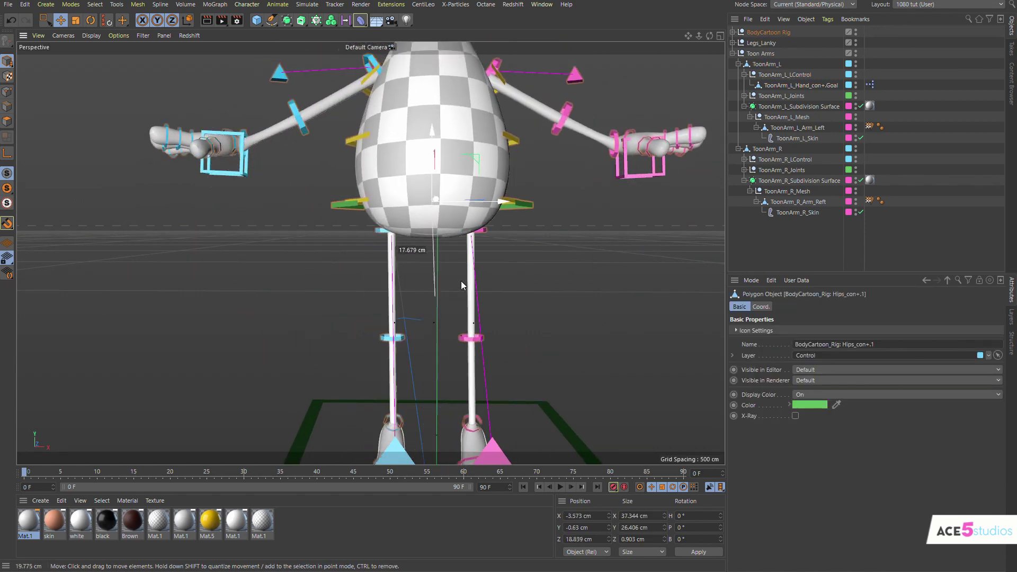
pyautogui.hotkey('ctrl', 'z')
# Use Set Parent to attach the left and right Hand_con+.Goal controls to the body's Spine1_con+ control
pyautogui.keyDown('alt'); pyautogui.moveTo(642, 113); pyautogui.dragTo(640, 131); pyautogui.keyUp('alt')
pyautogui.click(641, 133)
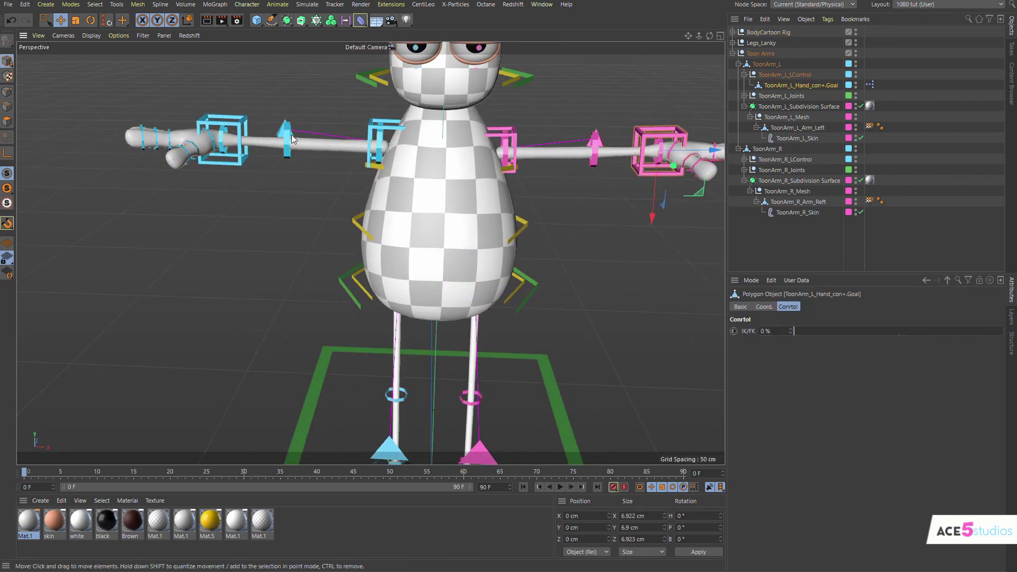
pyautogui.keyDown('shift'); pyautogui.click(241, 118); pyautogui.keyUp('shift')
pyautogui.hotkey('shift', 'c')
pyautogui.write('set par')
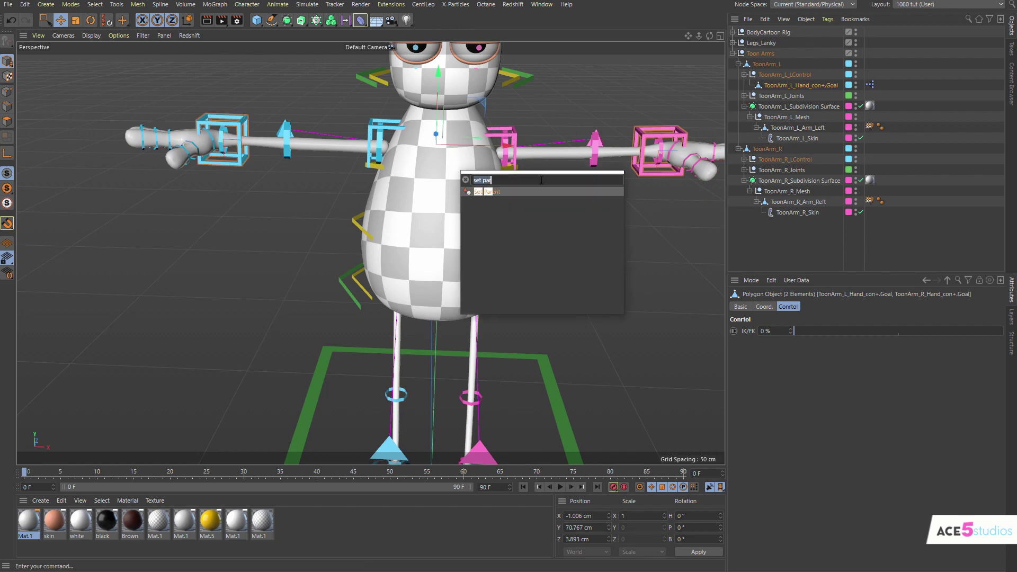
pyautogui.click(492, 196)
pyautogui.scroll(1, 392, 185)
pyautogui.keyDown('alt'); pyautogui.moveTo(415, 154); pyautogui.dragTo(512, 151); pyautogui.keyUp('alt')
pyautogui.click(388, 181)
# Try rotating the middle yellow spine control with the hands parented, and undo the rotation
pyautogui.click(534, 234)
pyautogui.press('r')
pyautogui.hotkey('ctrl', 'z')
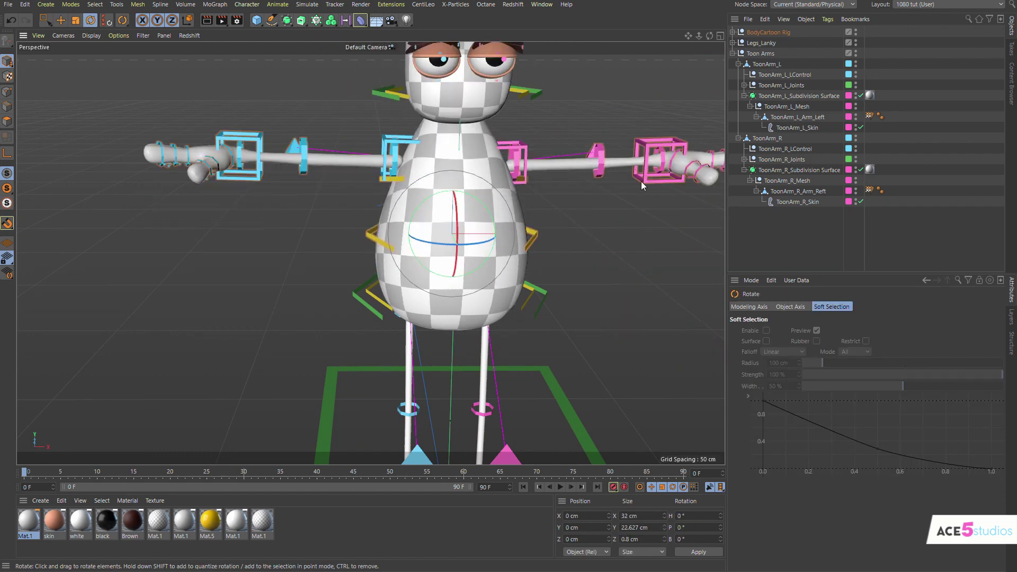
# Move the left arm's pink hand control down and inward toward the body
pyautogui.click(641, 181)
pyautogui.moveTo(641, 187); pyautogui.dragTo(537, 230)
pyautogui.press('e')
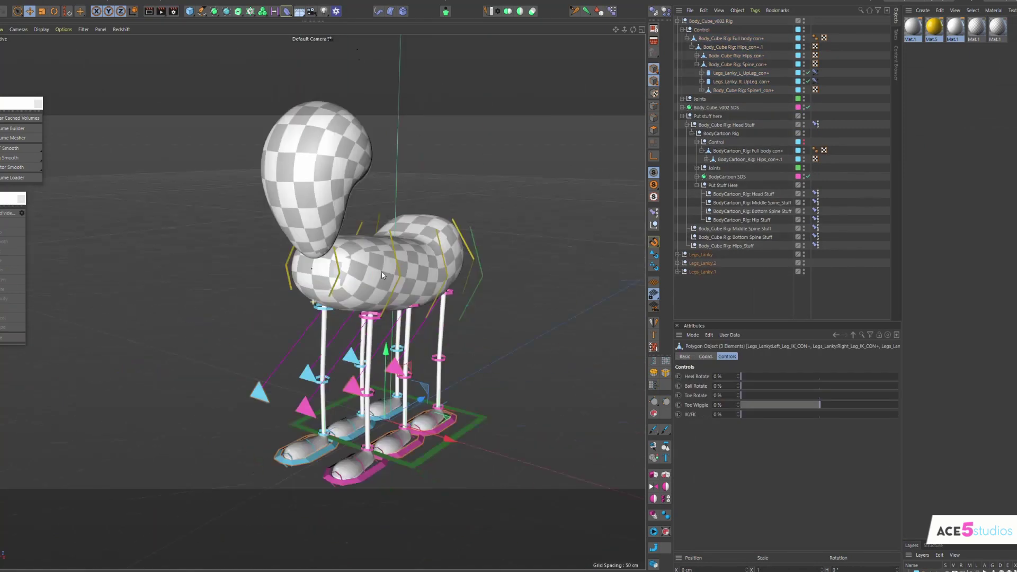
# Switch from the character scene to the project holding the hat and glasses collections
pyautogui.press('v')
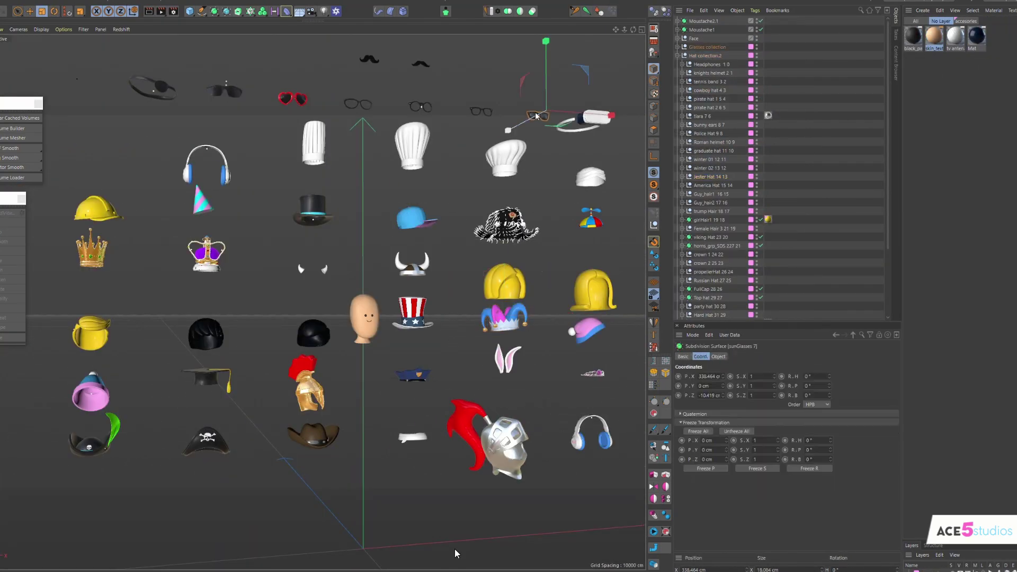
pyautogui.press('v')
pyautogui.moveTo(379, 163)
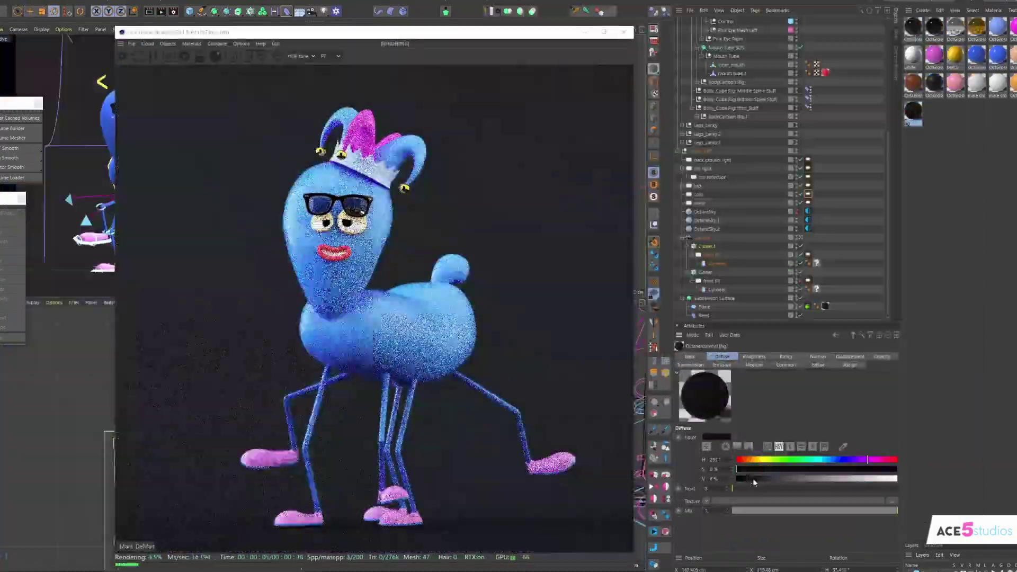
# Recolor the backdrop plane's material to a saturated medium blue through the hue, saturation and value of its Diffuse color
pyautogui.moveTo(752, 479); pyautogui.dragTo(842, 479)
pyautogui.moveTo(867, 460); pyautogui.dragTo(834, 460)
pyautogui.moveTo(737, 470); pyautogui.dragTo(902, 469)
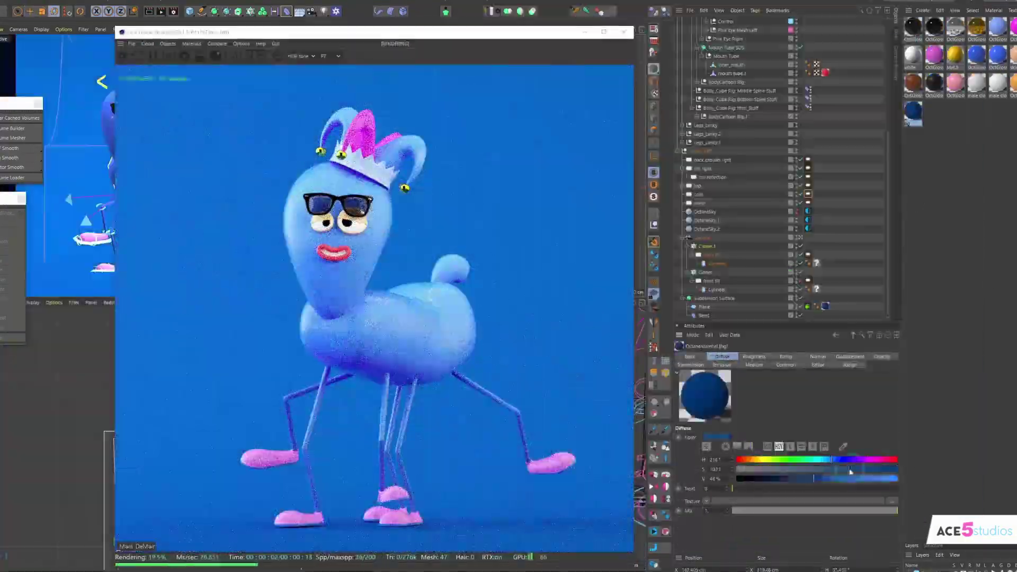
pyautogui.moveTo(834, 460); pyautogui.dragTo(763, 479)
pyautogui.moveTo(896, 469); pyautogui.dragTo(872, 472)
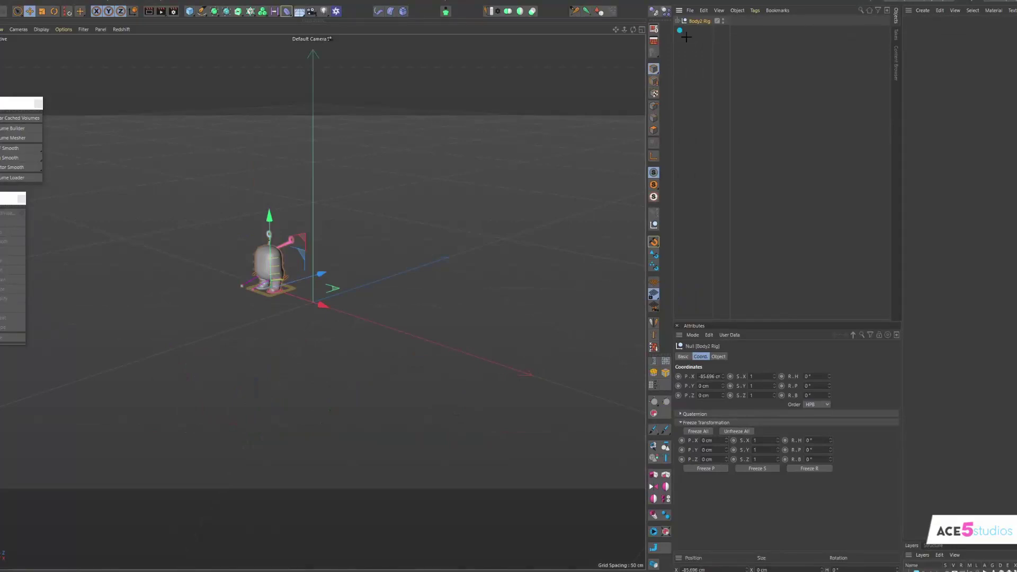
pyautogui.scroll(3, 348, 286)
pyautogui.press('v')
pyautogui.click(403, 253)
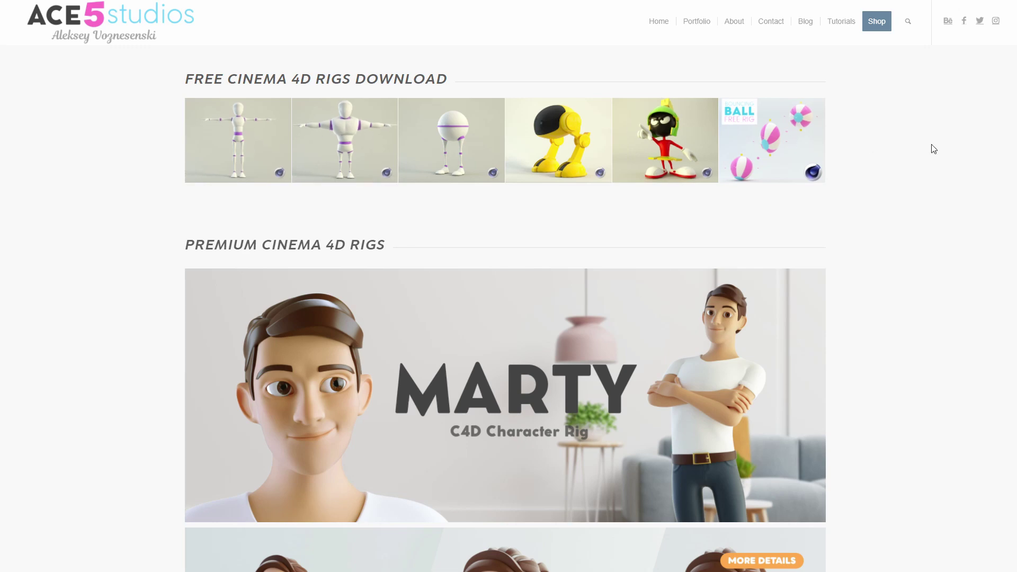
# Switch to the ACE5 Studios shop website and look through its premium Cinema 4D rigs
pyautogui.scroll(-3, 842, 105)
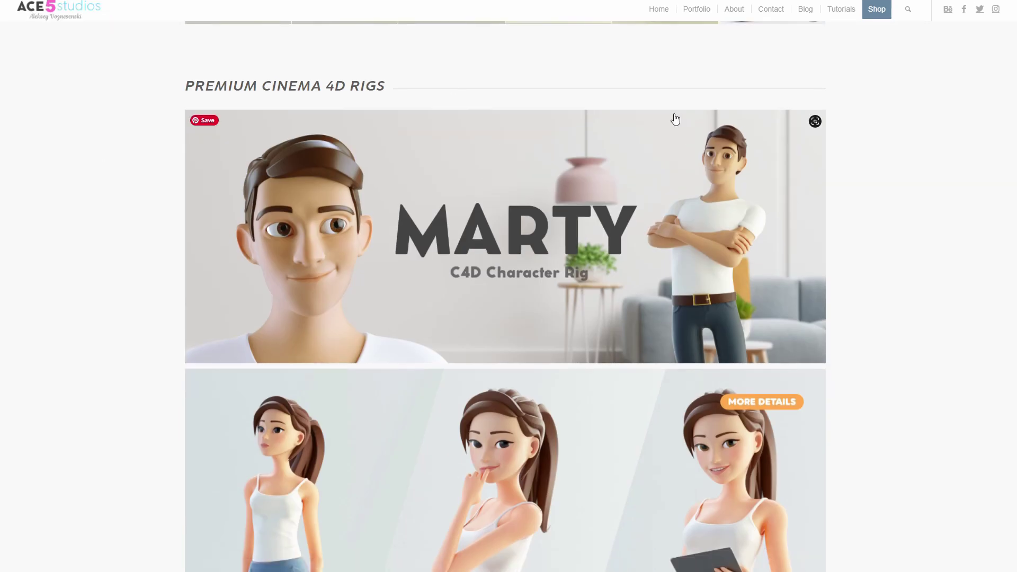
pyautogui.scroll(-10, 599, 375)
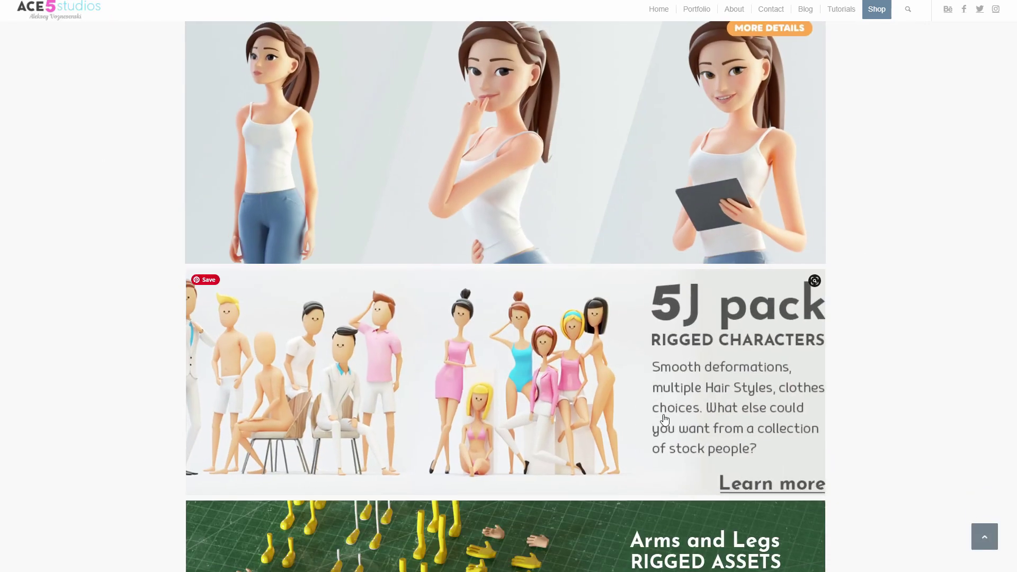
pyautogui.scroll(-3, 794, 201)
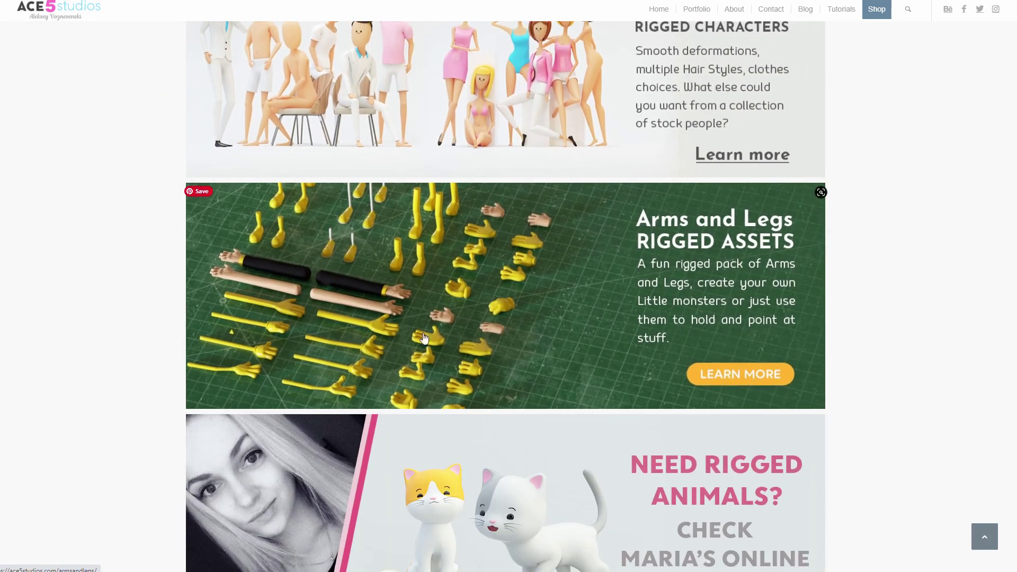
pyautogui.scroll(-2, 513, 325)
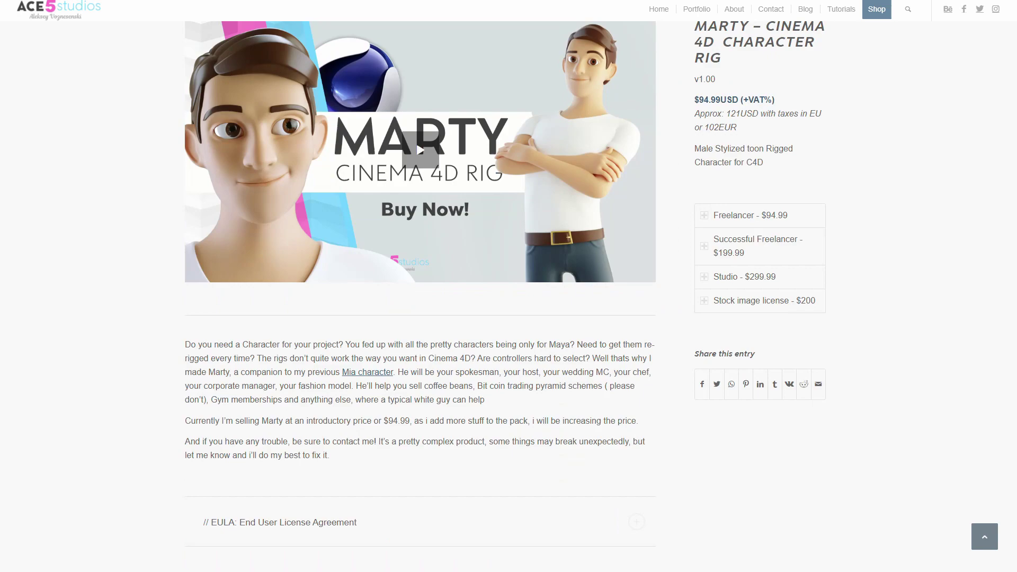
# Examine the Marty character rig's product page, including its face rig, compatibility and poses
pyautogui.scroll(-8, 821, 304)
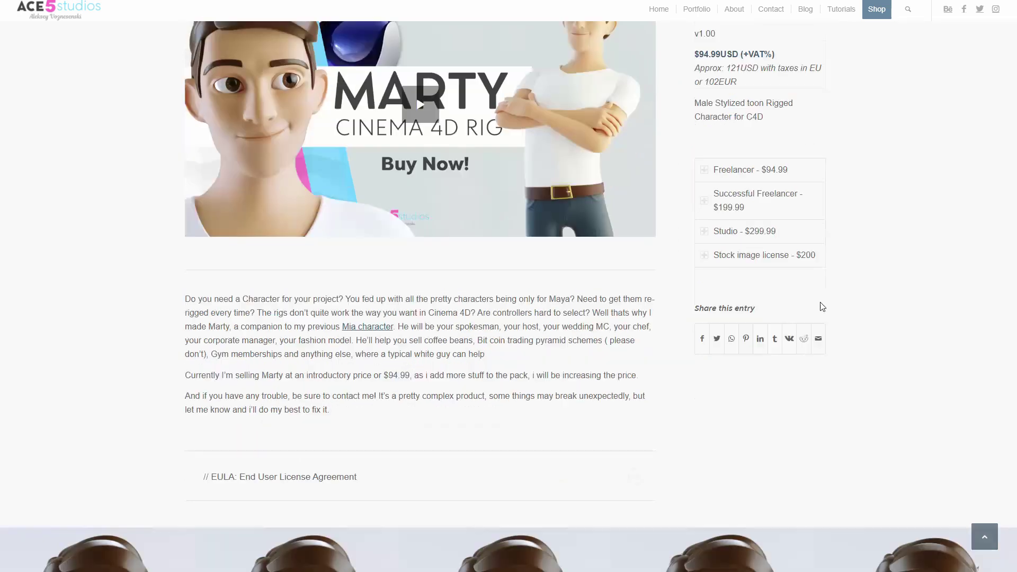
pyautogui.scroll(-5, 747, 225)
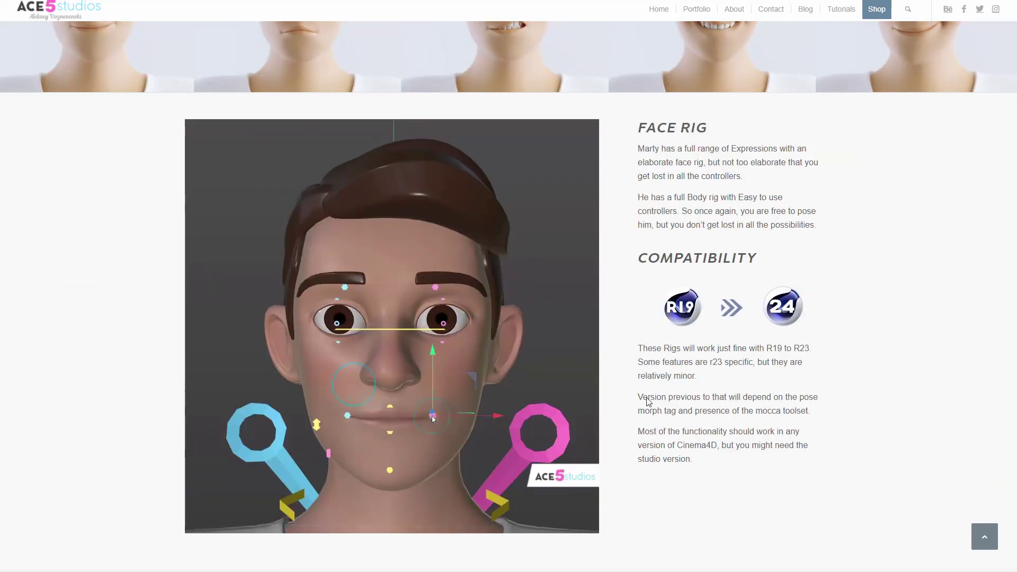
pyautogui.click(440, 332)
pyautogui.scroll(-11, 797, 302)
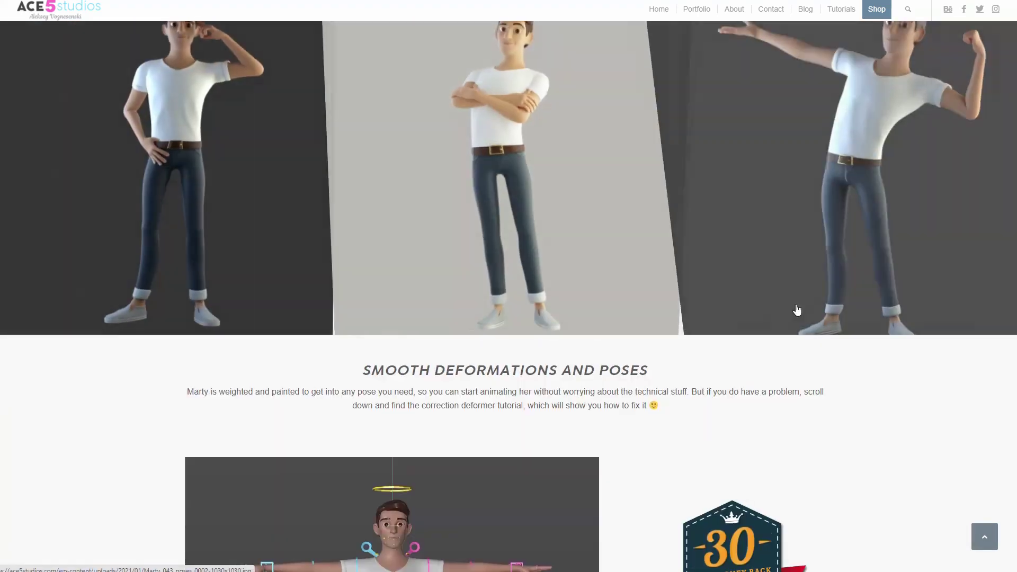
pyautogui.scroll(4, 641, 300)
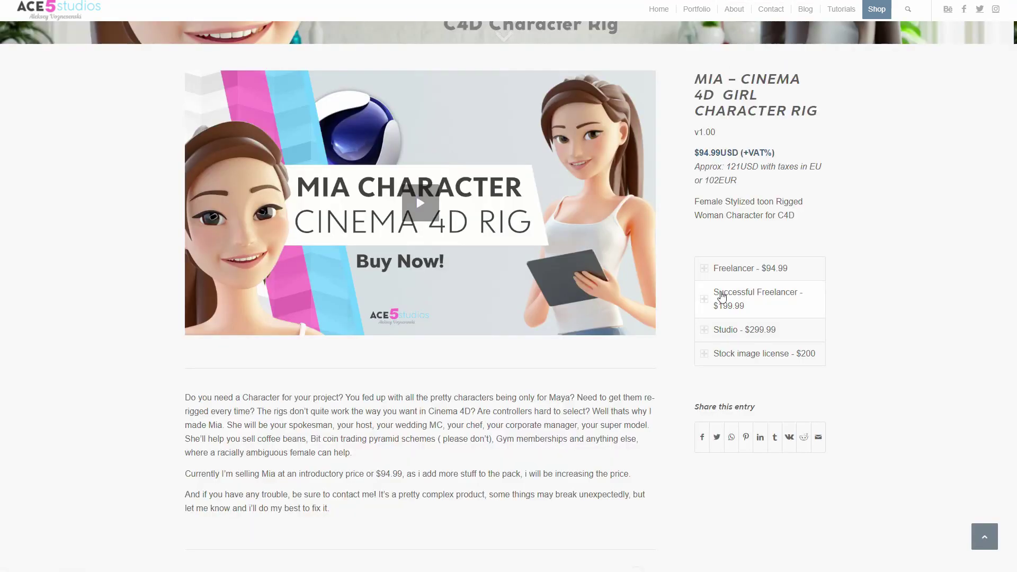
# Examine the Mia girl character rig's product page, including its face rig and compatibility
pyautogui.scroll(-10, 721, 295)
pyautogui.scroll(-16, 719, 240)
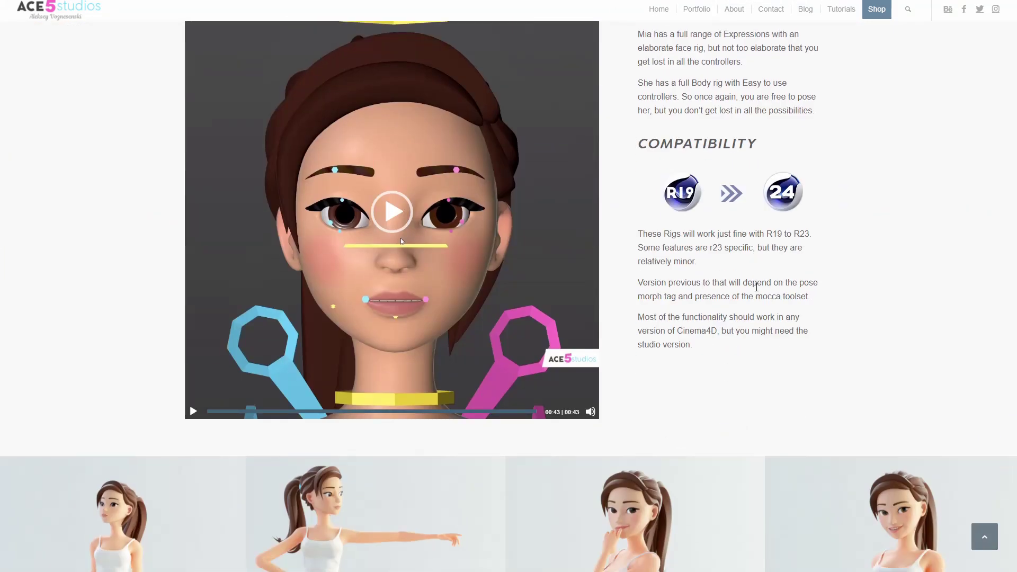
pyautogui.scroll(-3, 665, 279)
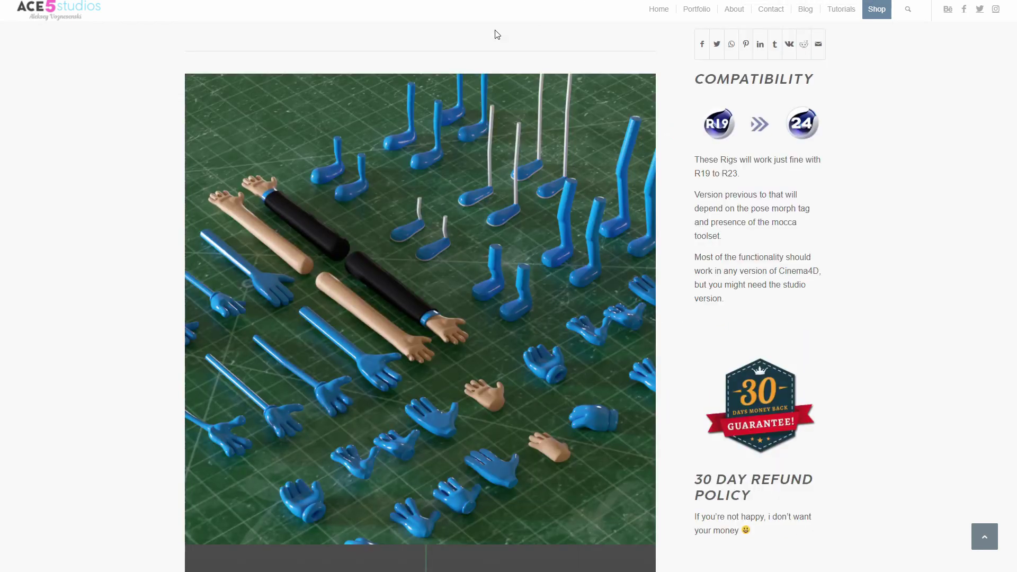
# Review the Arms and Legs pack's product page, covering its limb rigs, leg styles and bendy limbs section
pyautogui.scroll(-20, 651, 282)
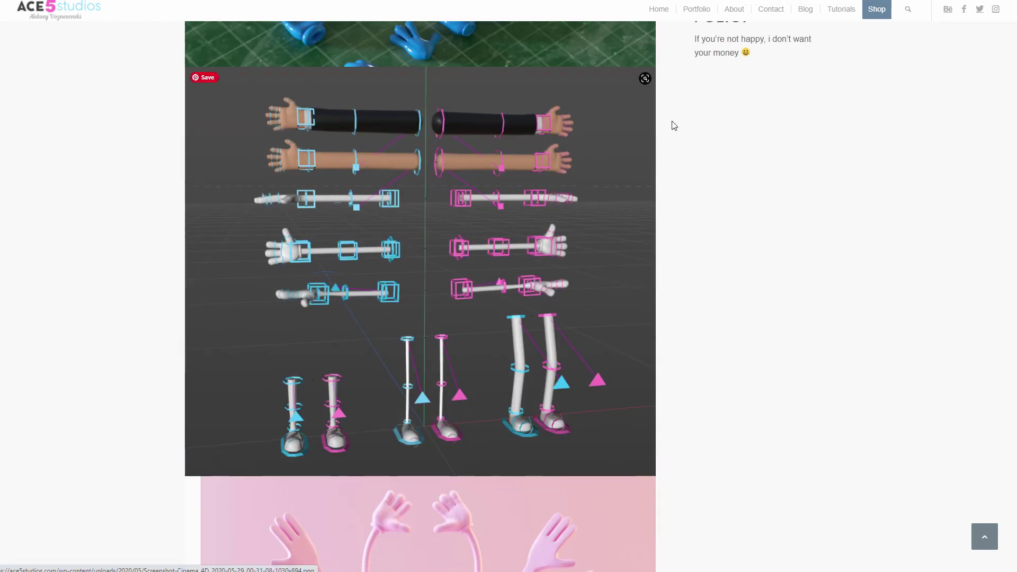
pyautogui.scroll(-18, 694, 138)
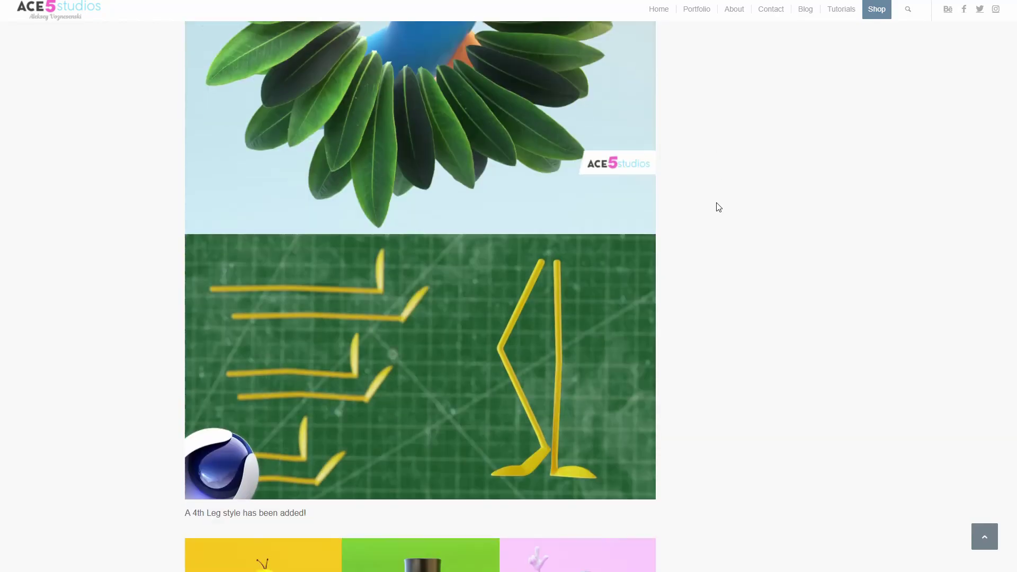
pyautogui.scroll(-3, 704, 363)
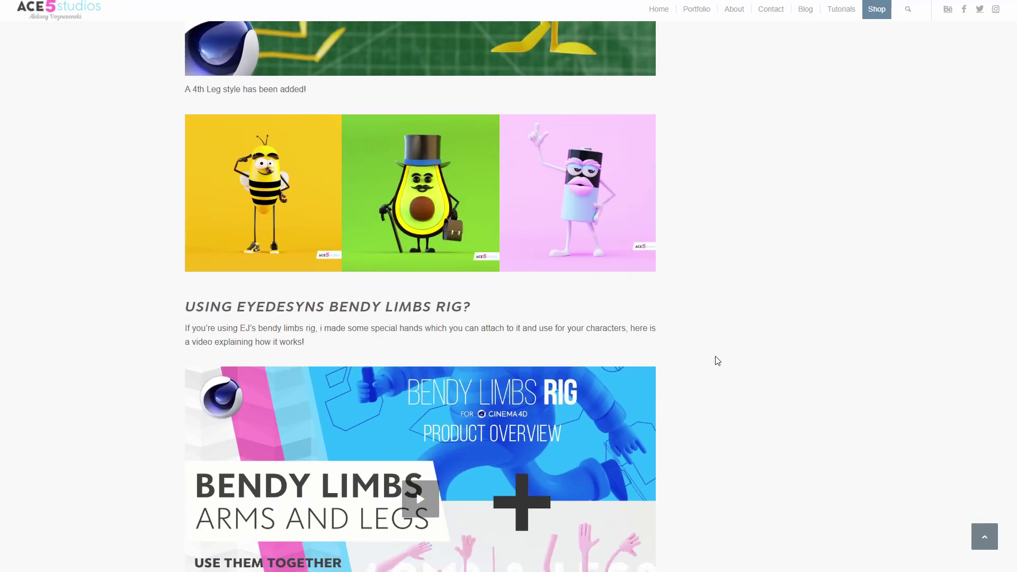
pyautogui.scroll(20, 744, 235)
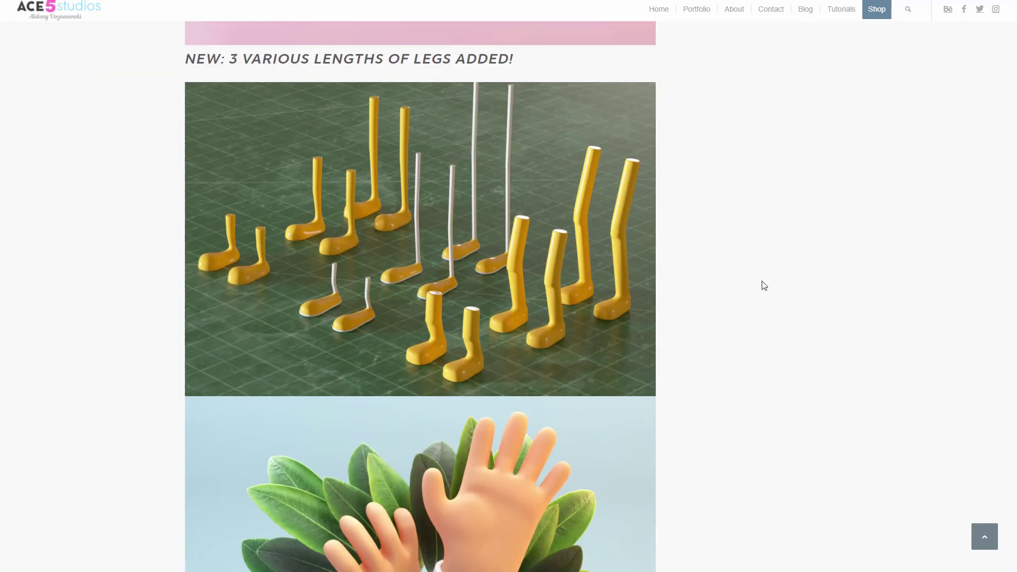
pyautogui.scroll(18, 728, 277)
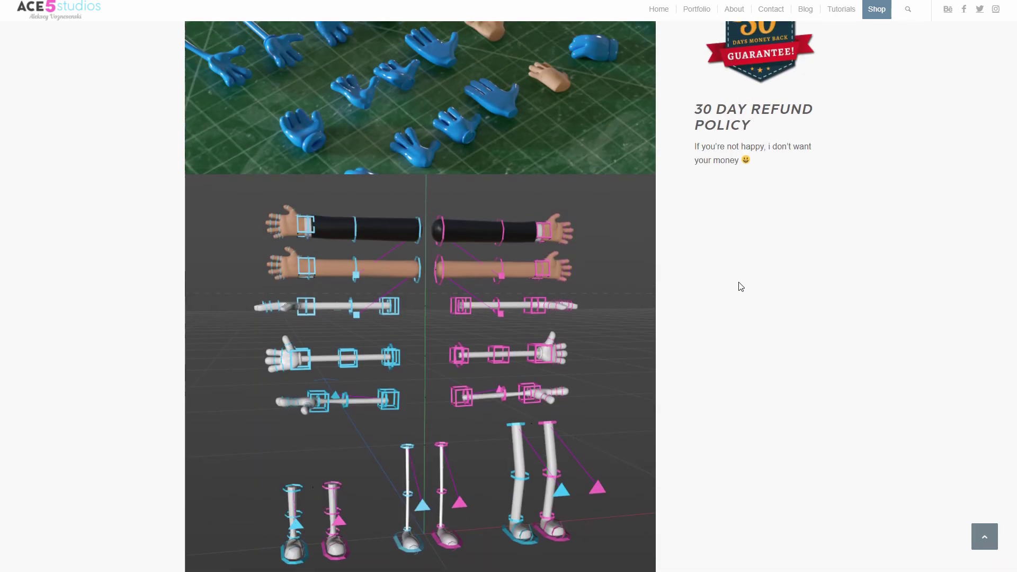
pyautogui.scroll(15, 728, 278)
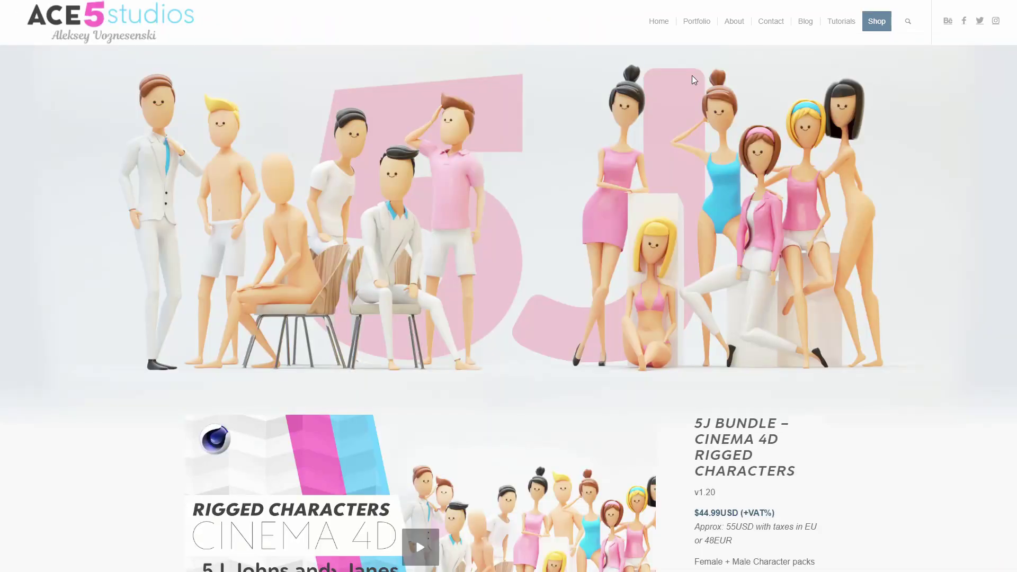